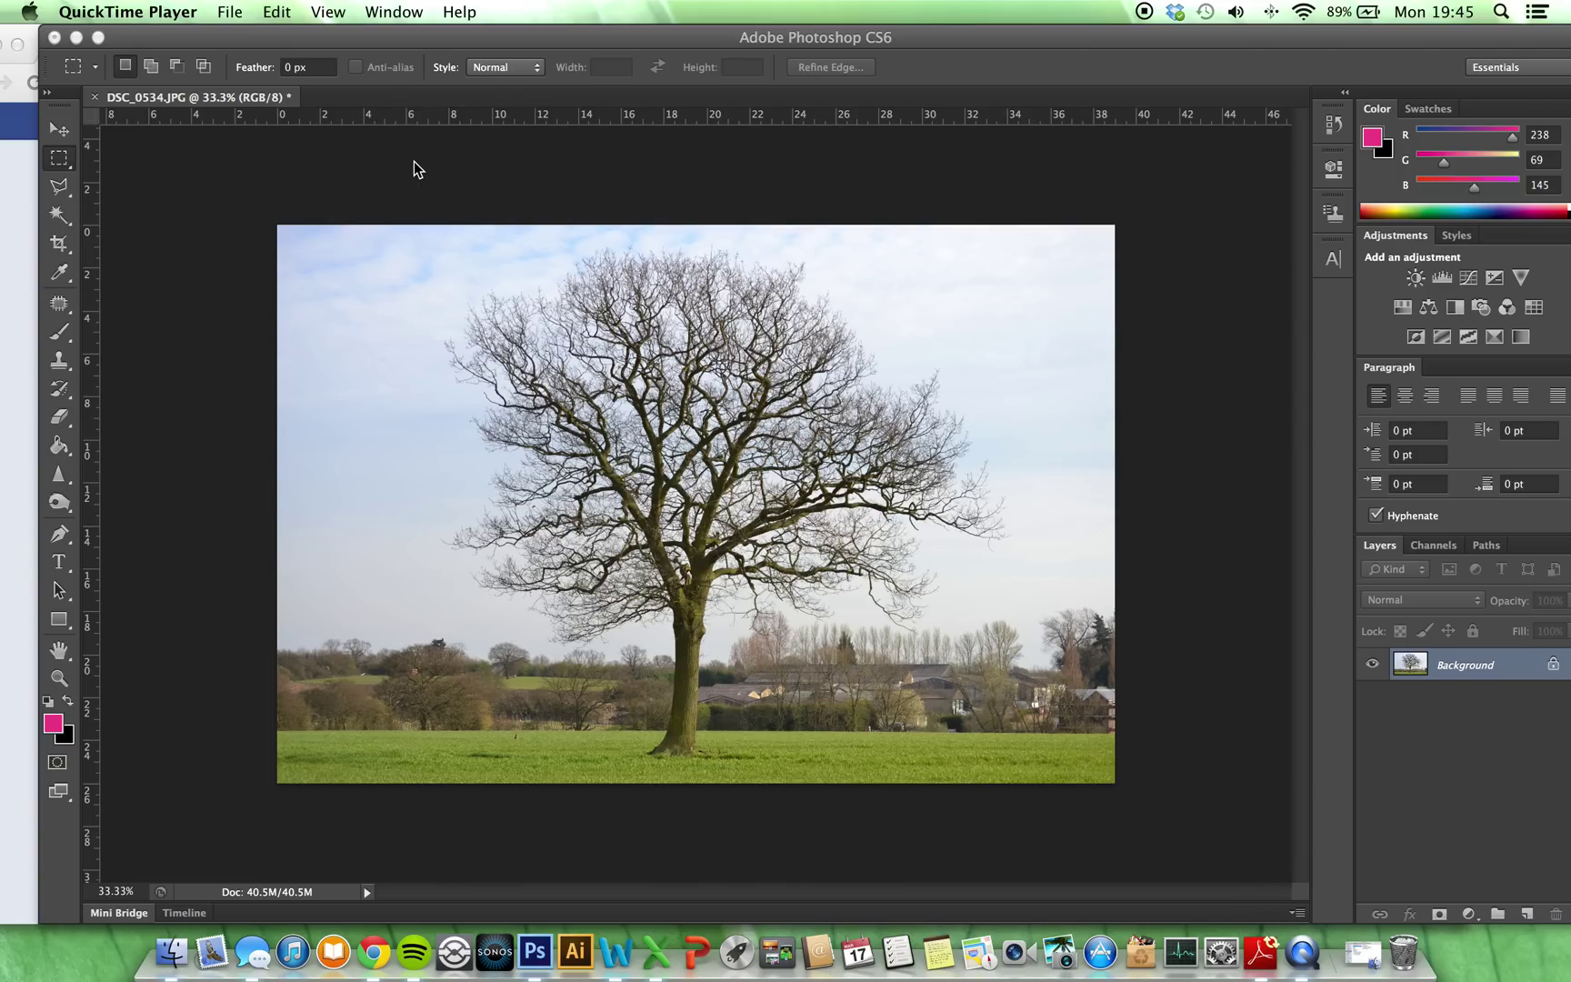
Zoom in and out on the tree photo, glance at the Facebook page, then return to Photoshop
click(414, 161)
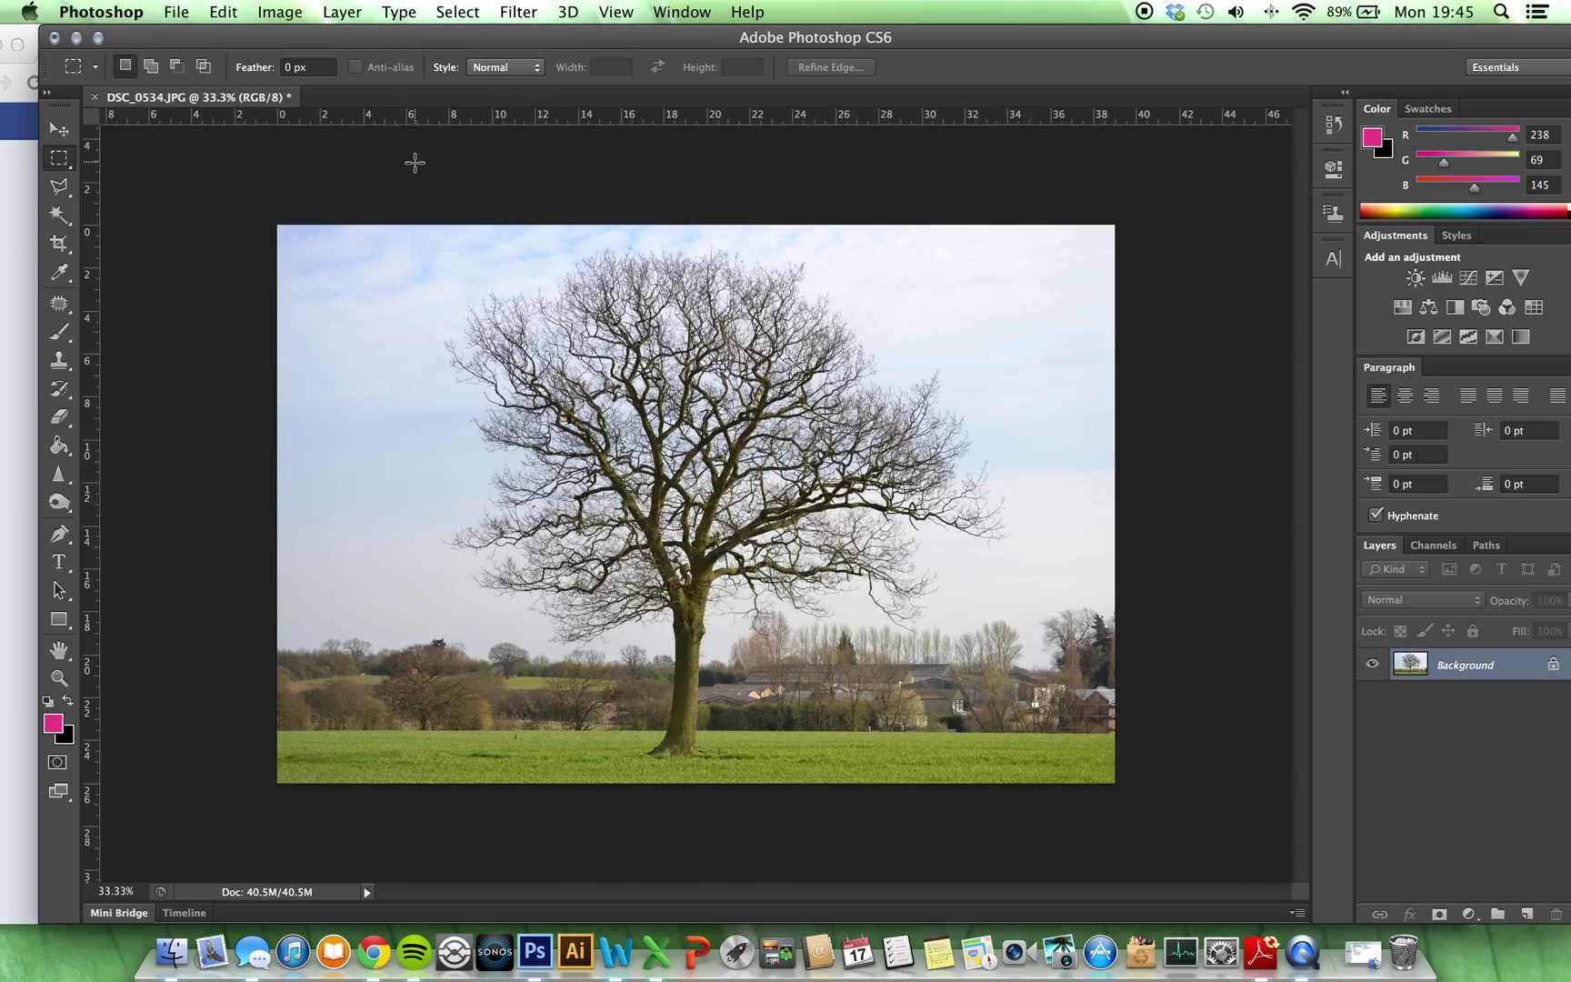
key(super+plus)
key(super+plus)
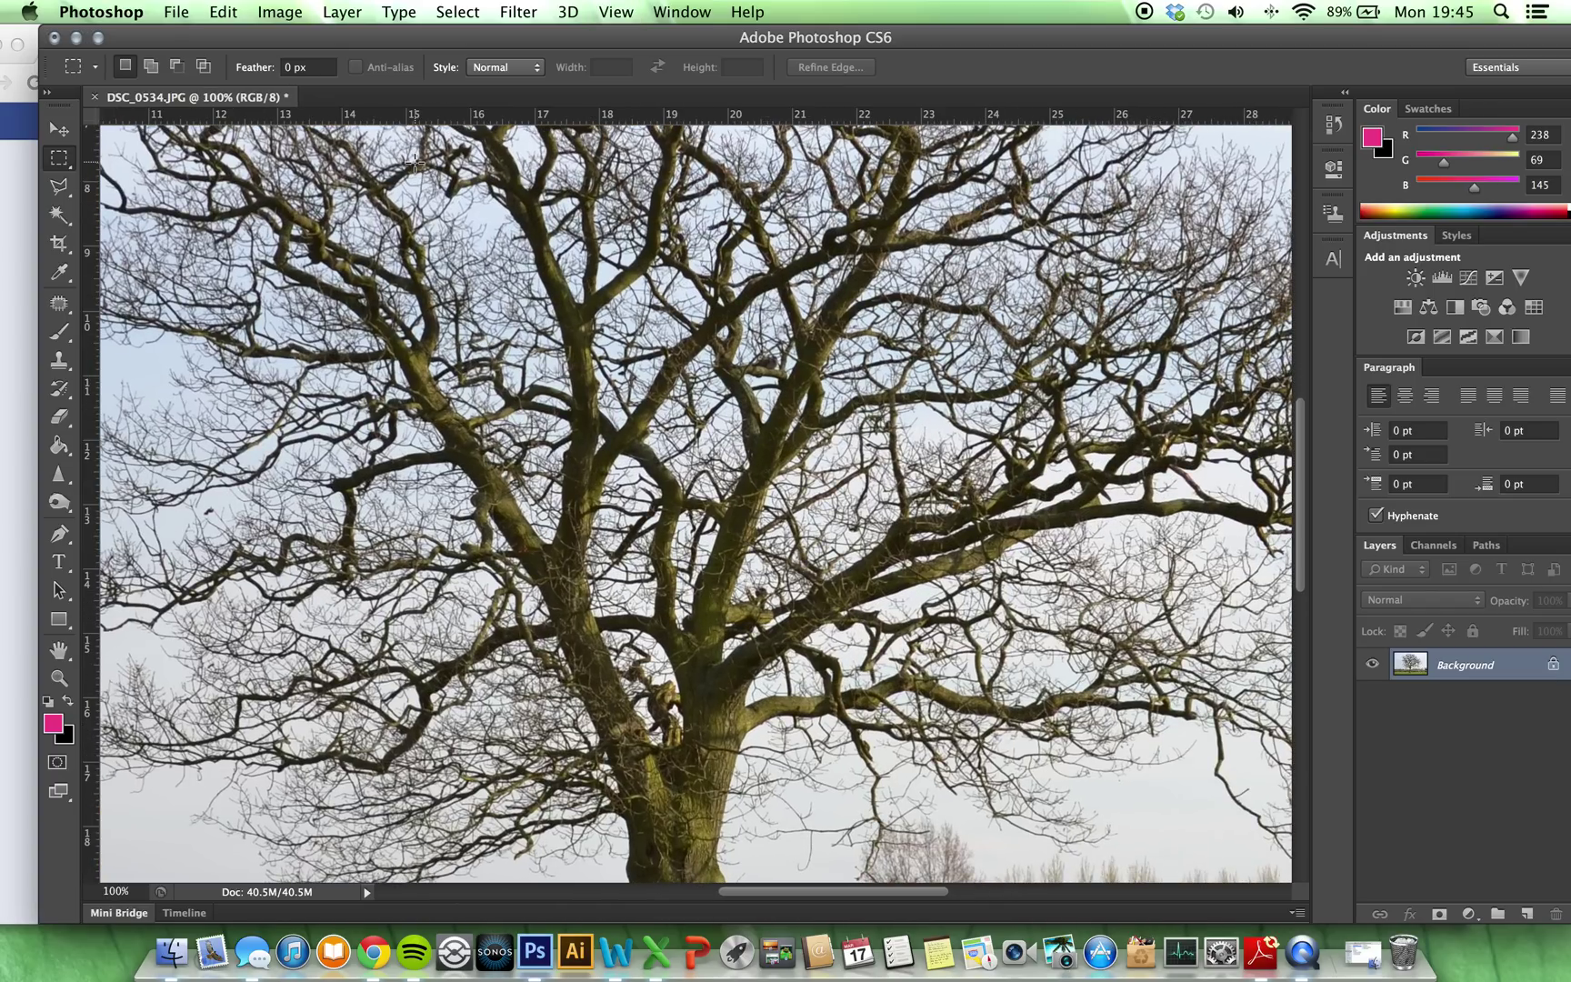
key(super+minus)
key(super+minus)
key(super+minus)
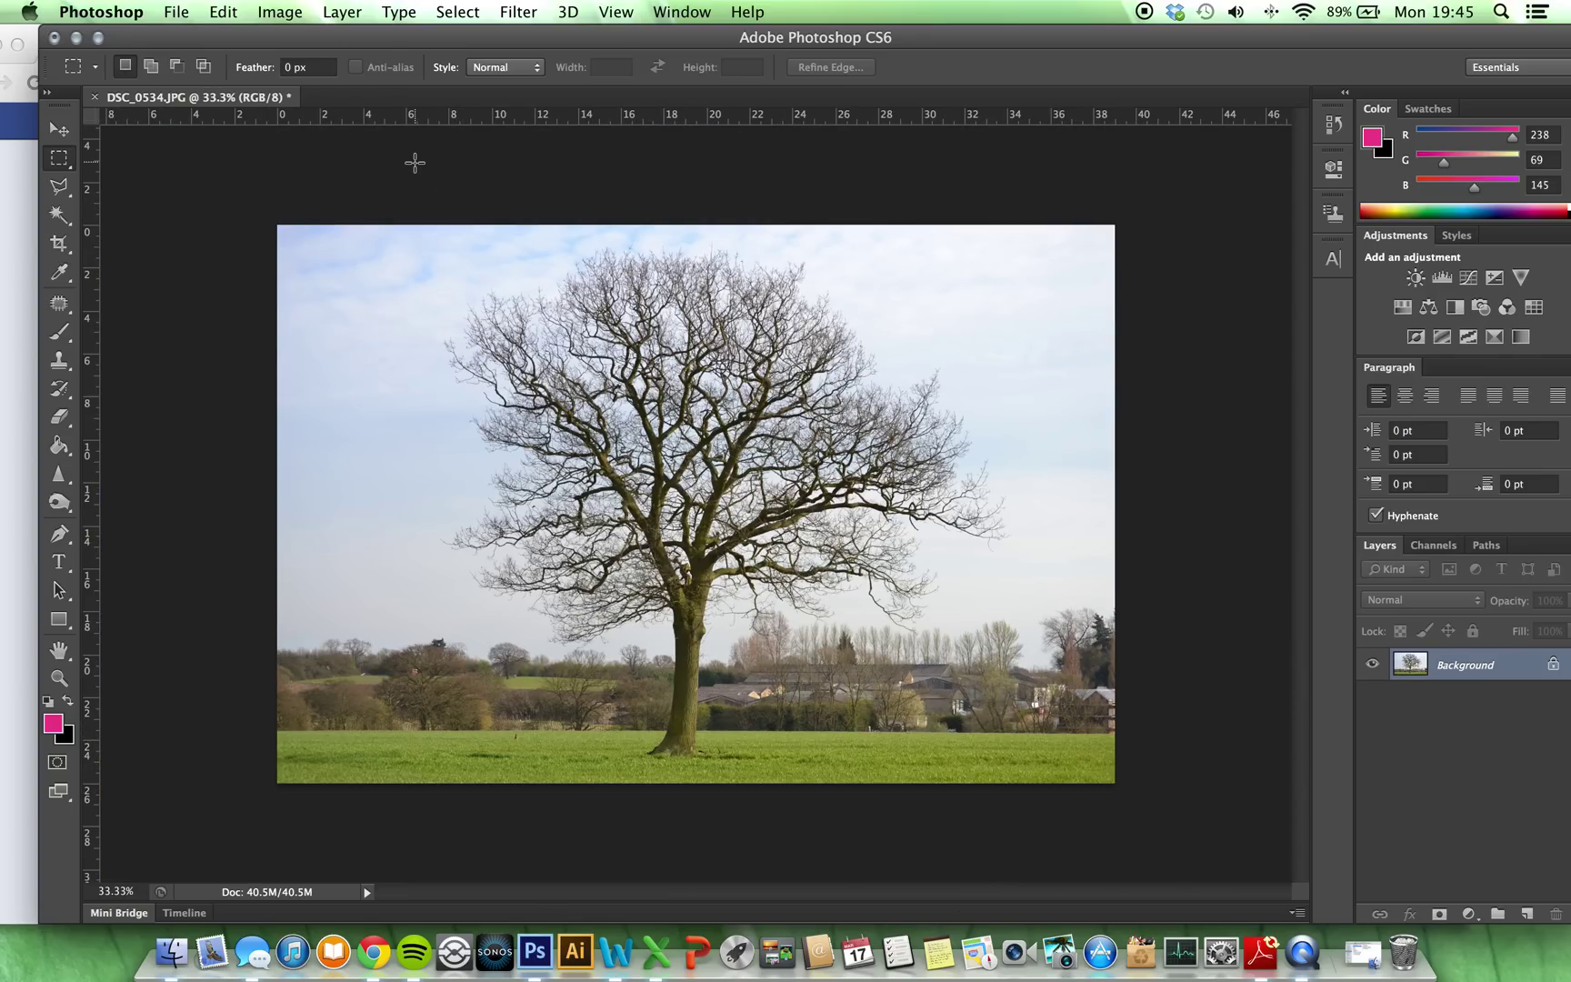
click(11, 189)
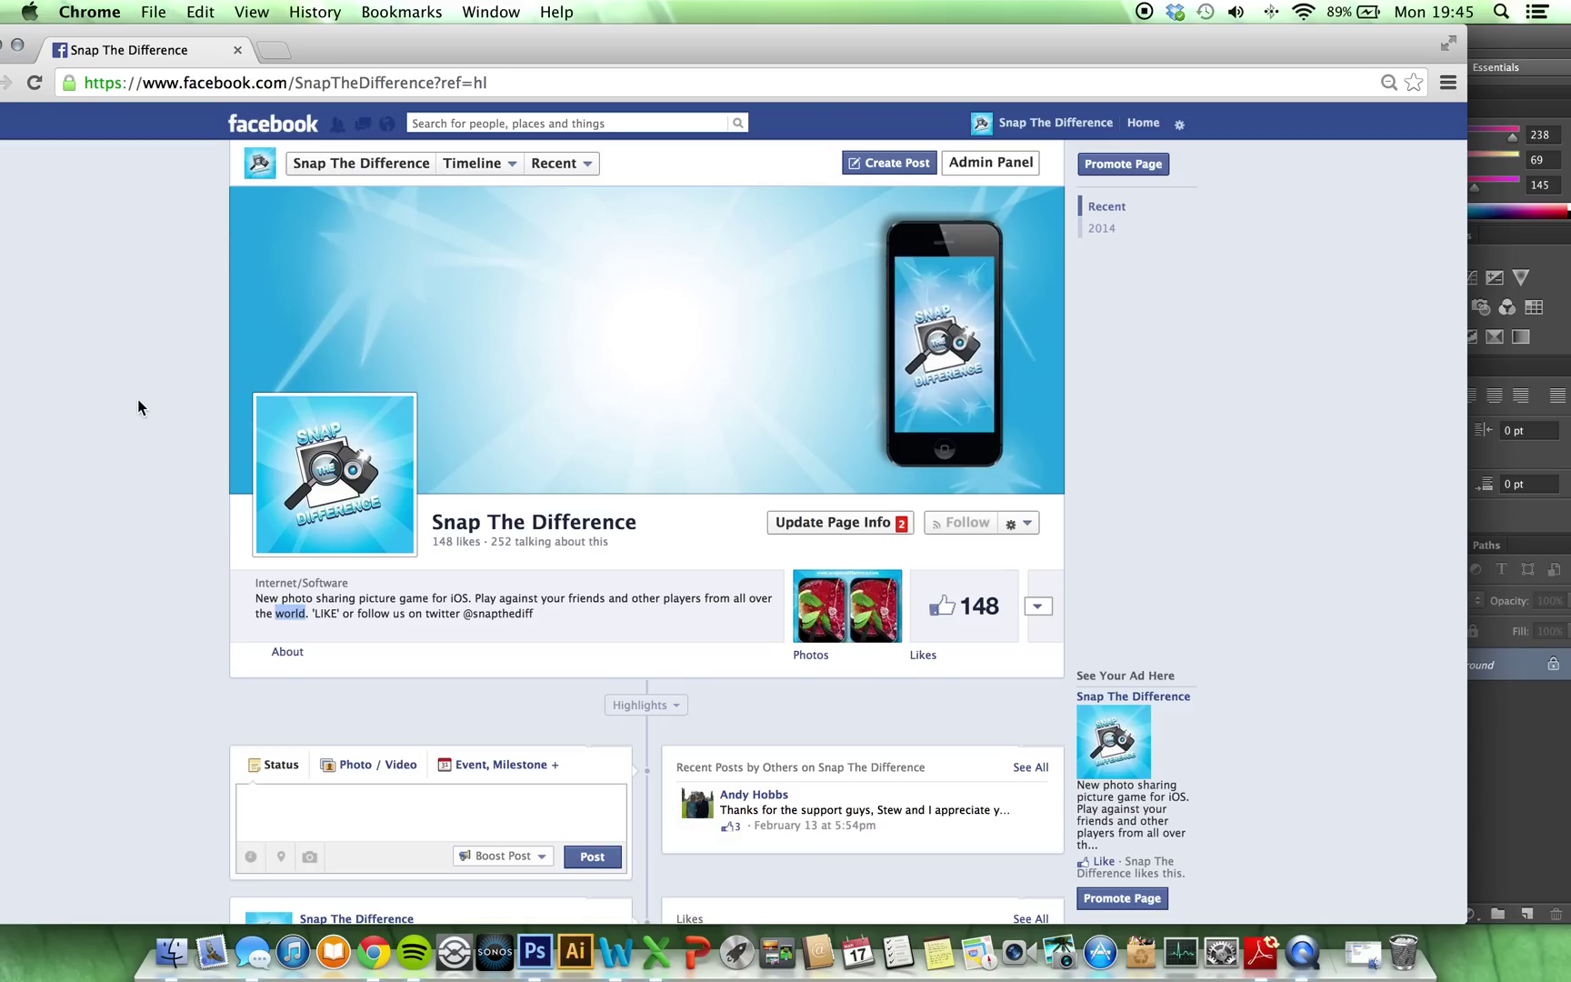
click(1543, 730)
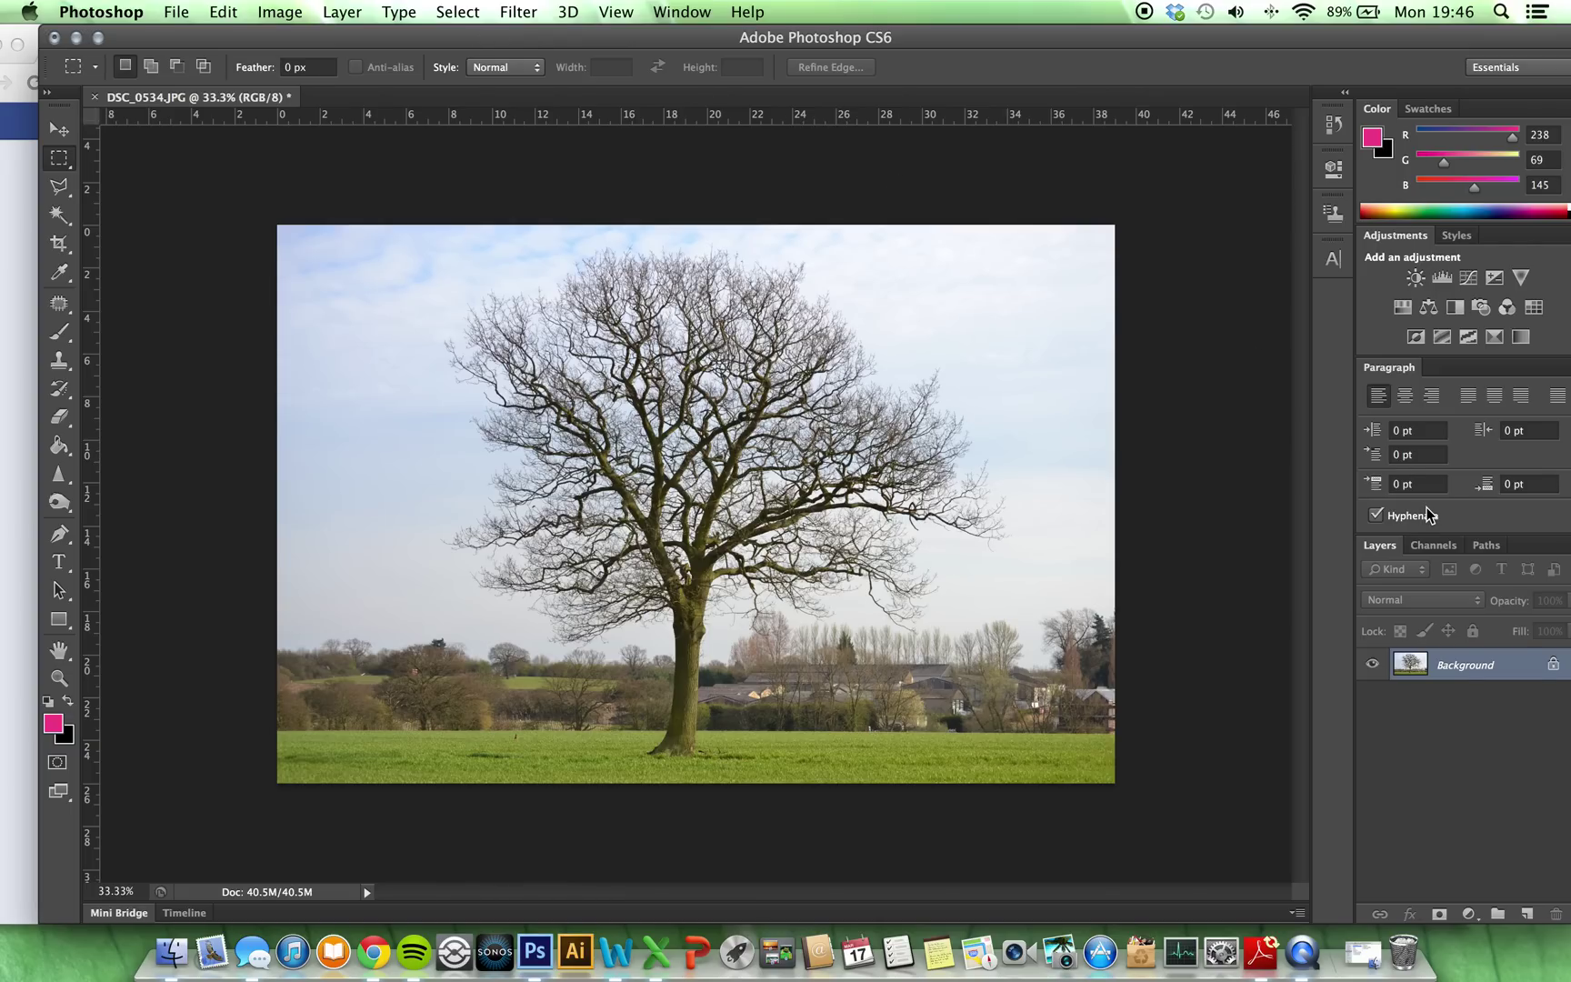
Duplicate Background into Background copy and Background copy 2, then hide the two lower layers
right_click(1474, 669)
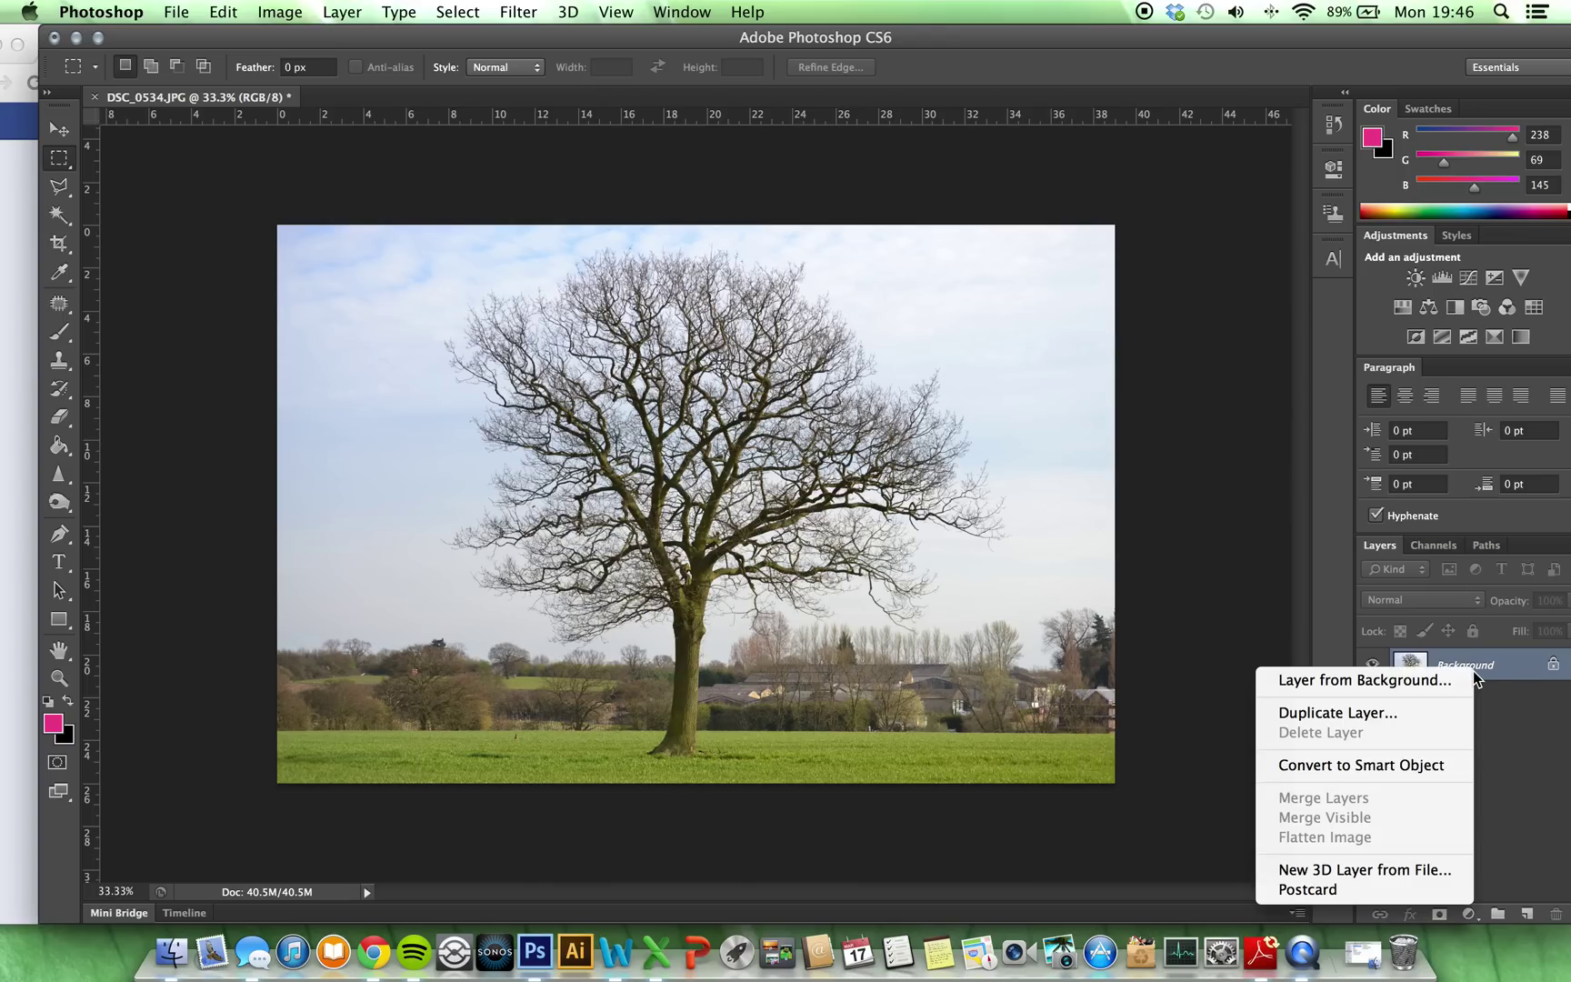
click(1418, 713)
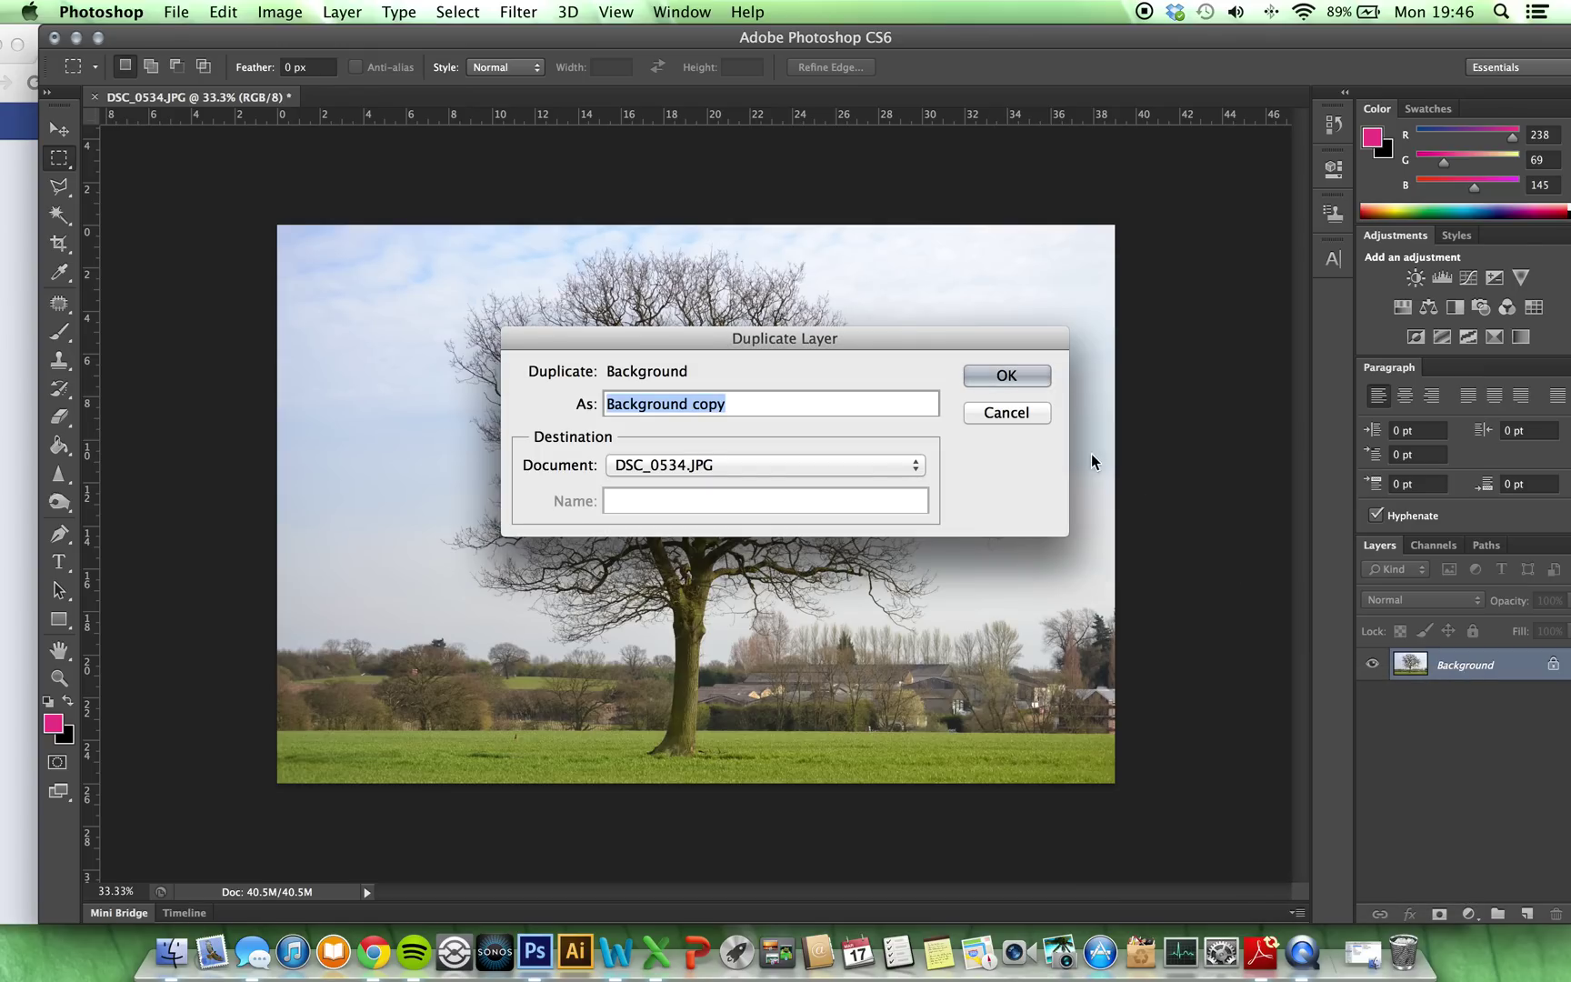
click(1036, 378)
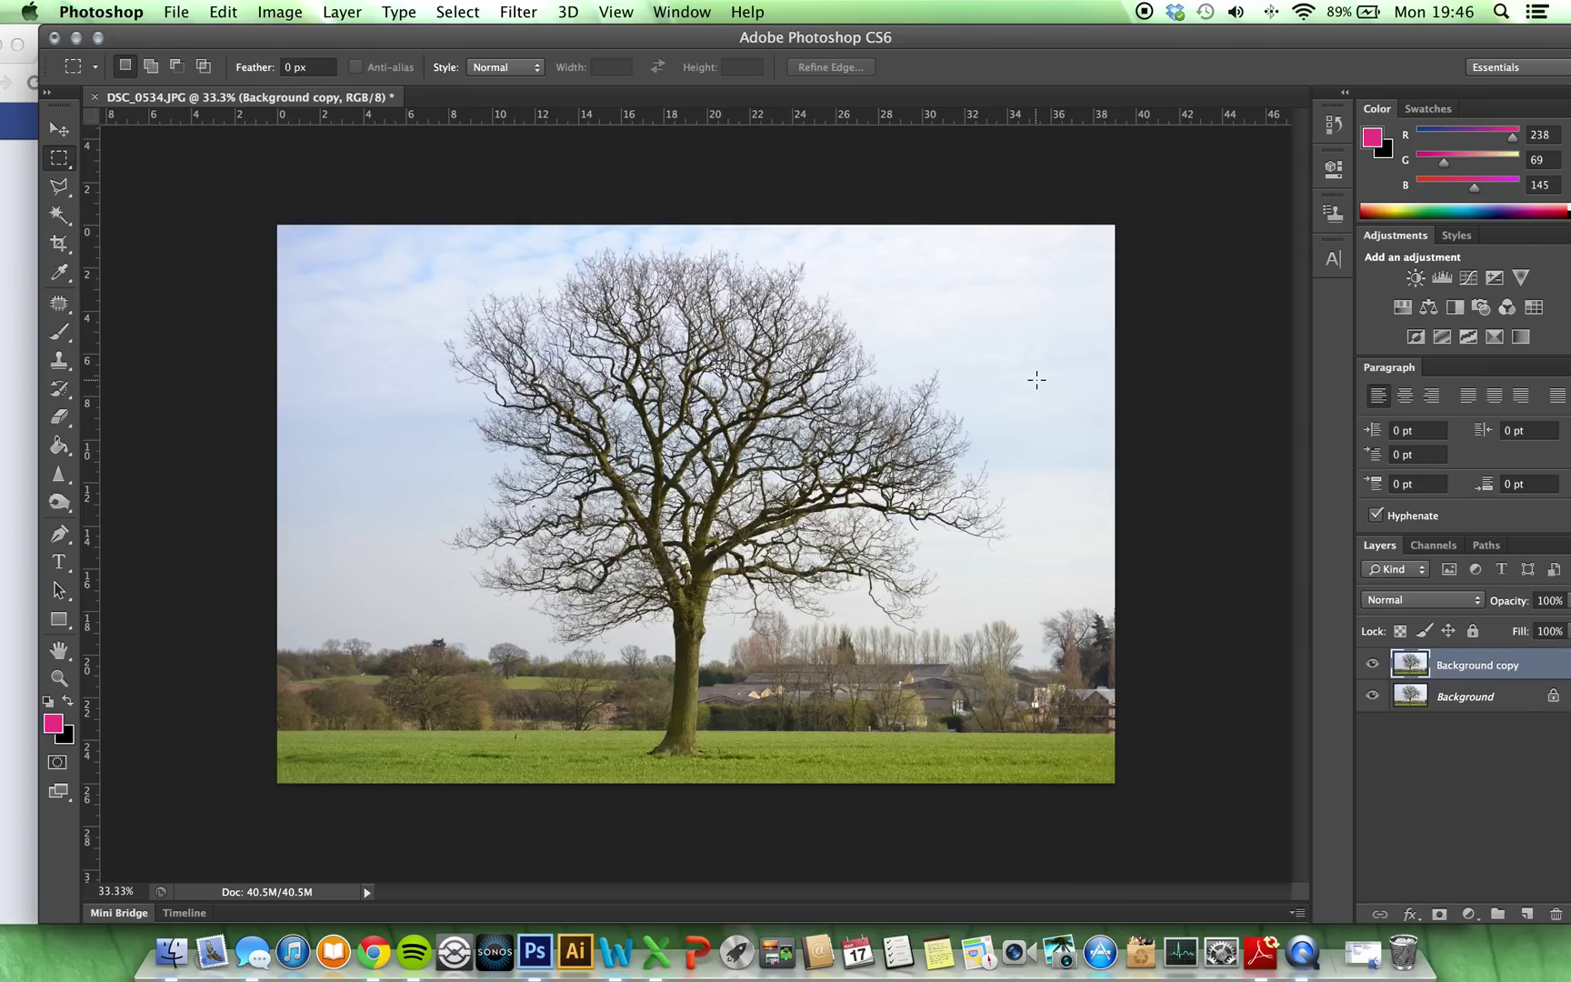
right_click(1490, 666)
click(1222, 238)
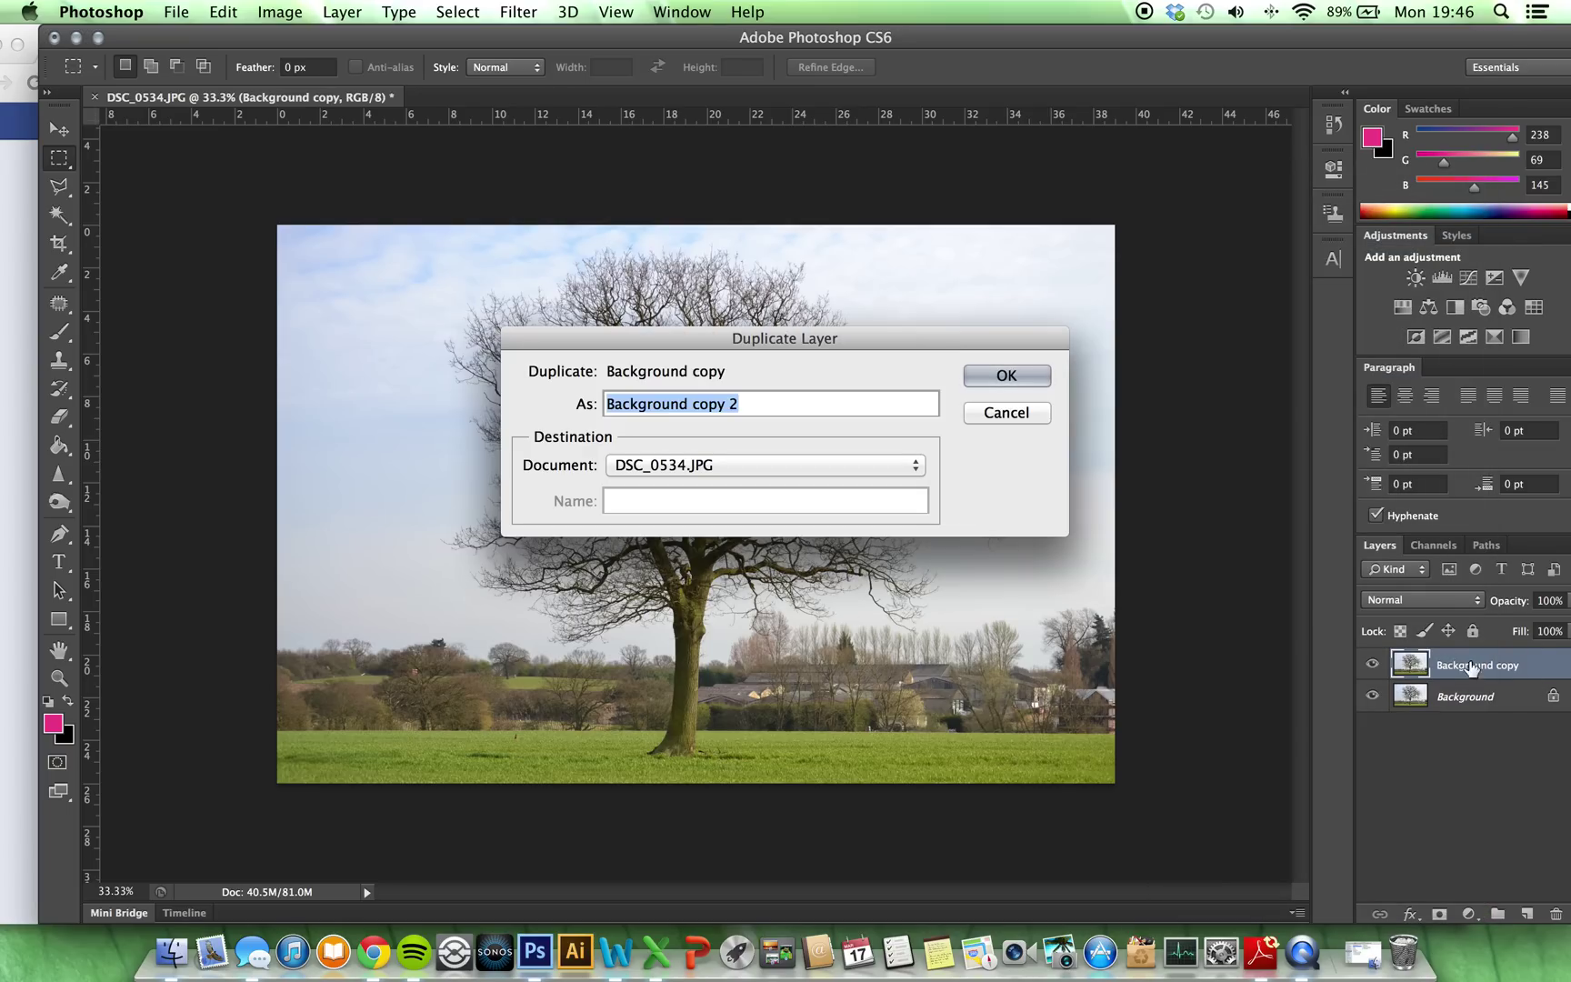
click(1006, 376)
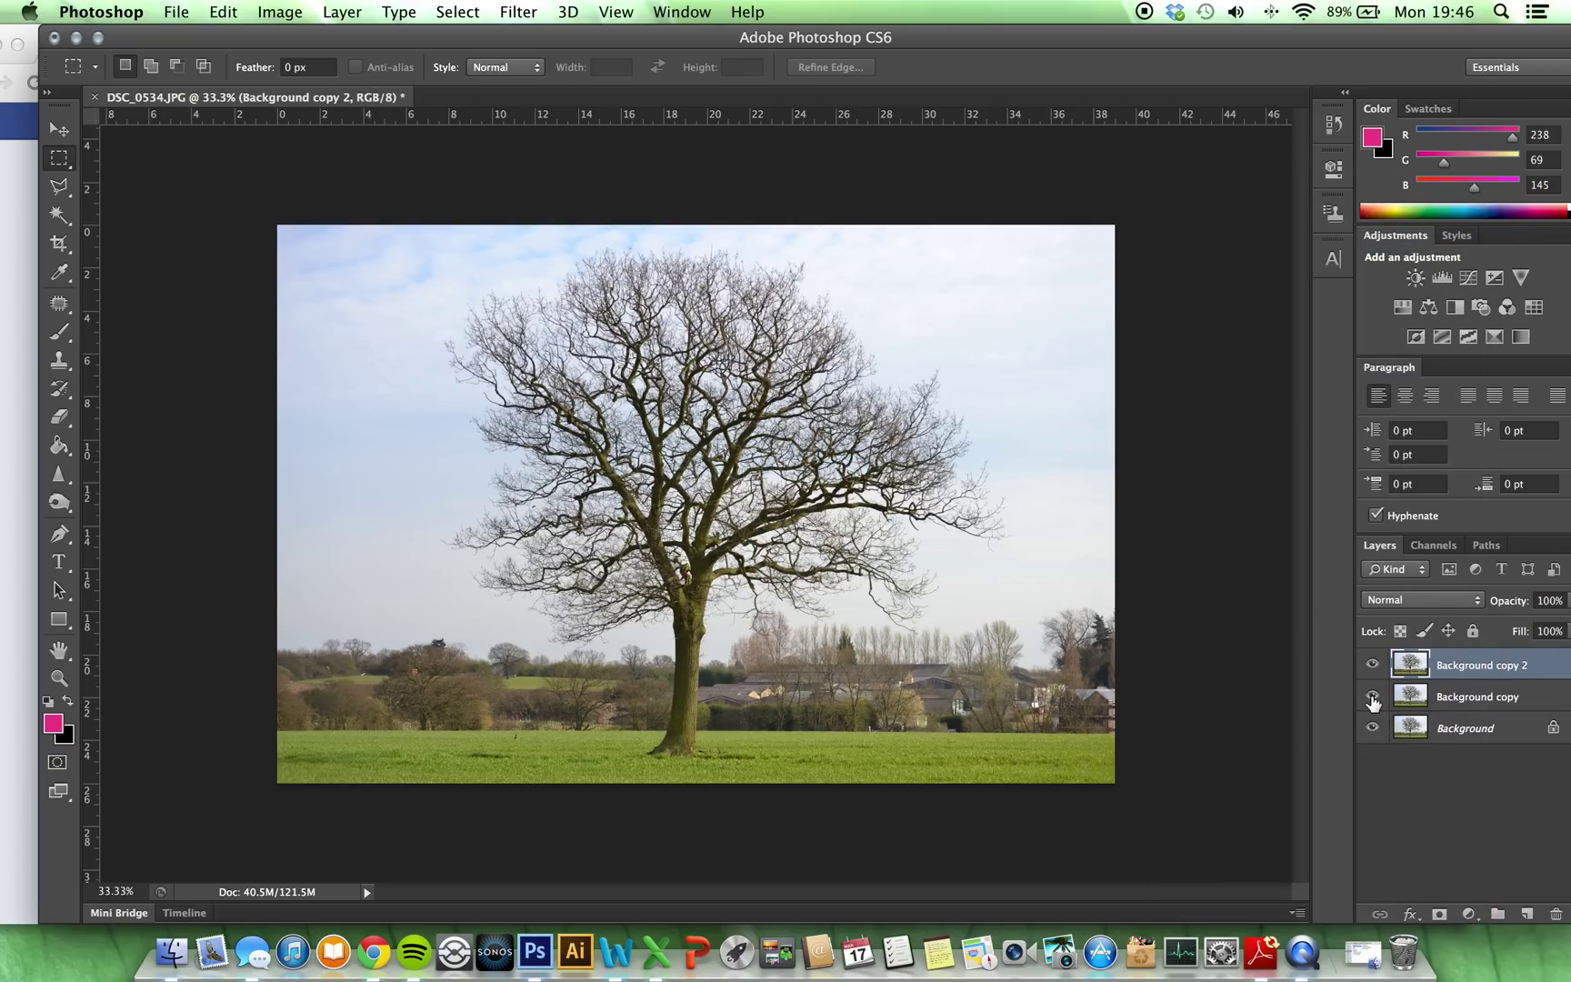
drag(1372, 696, 1373, 727)
In Image > Adjustments > Exposure, lower the Offset to about -0.3975 to darken the tree
click(293, 13)
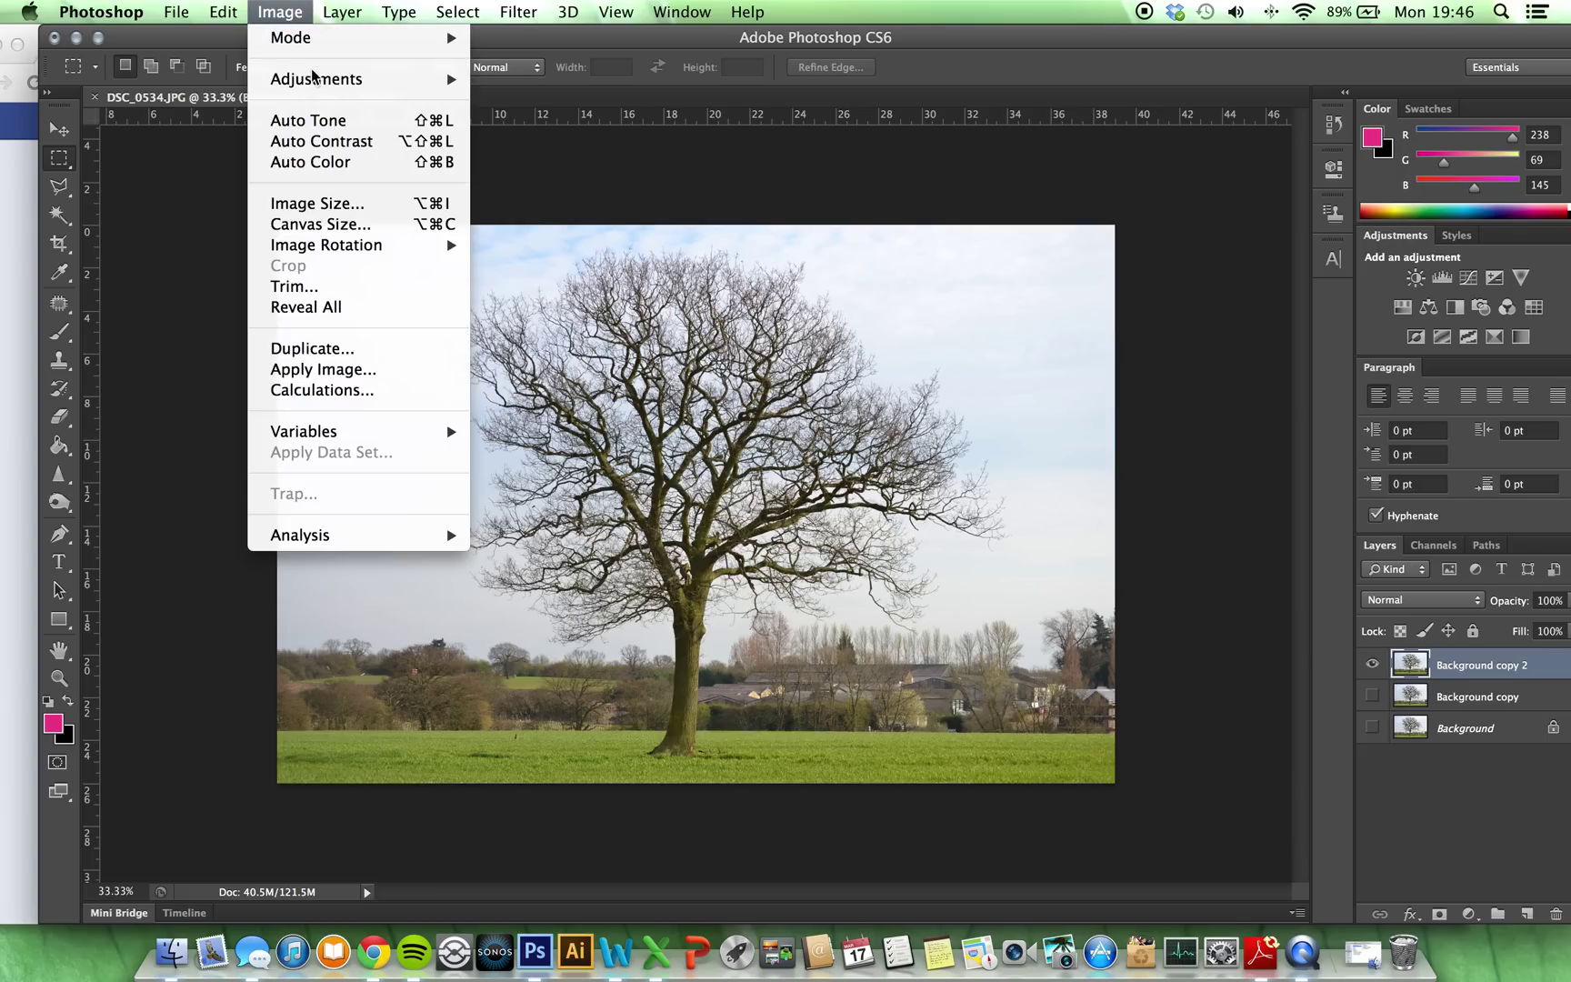
mouse_move(312, 87)
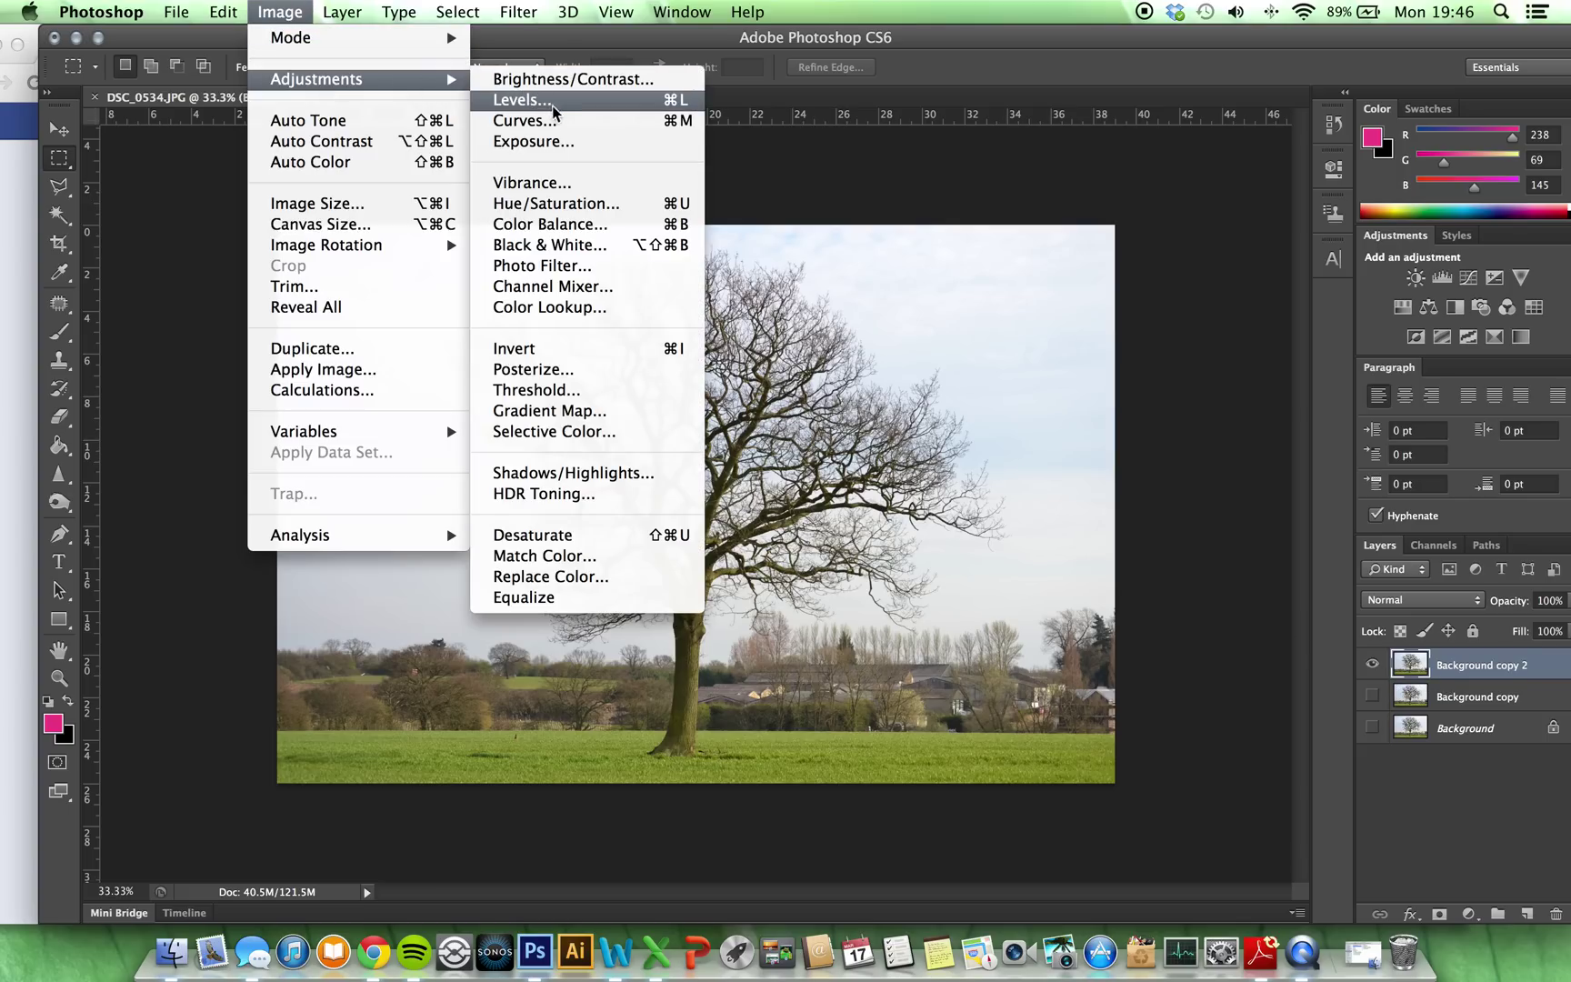
click(555, 143)
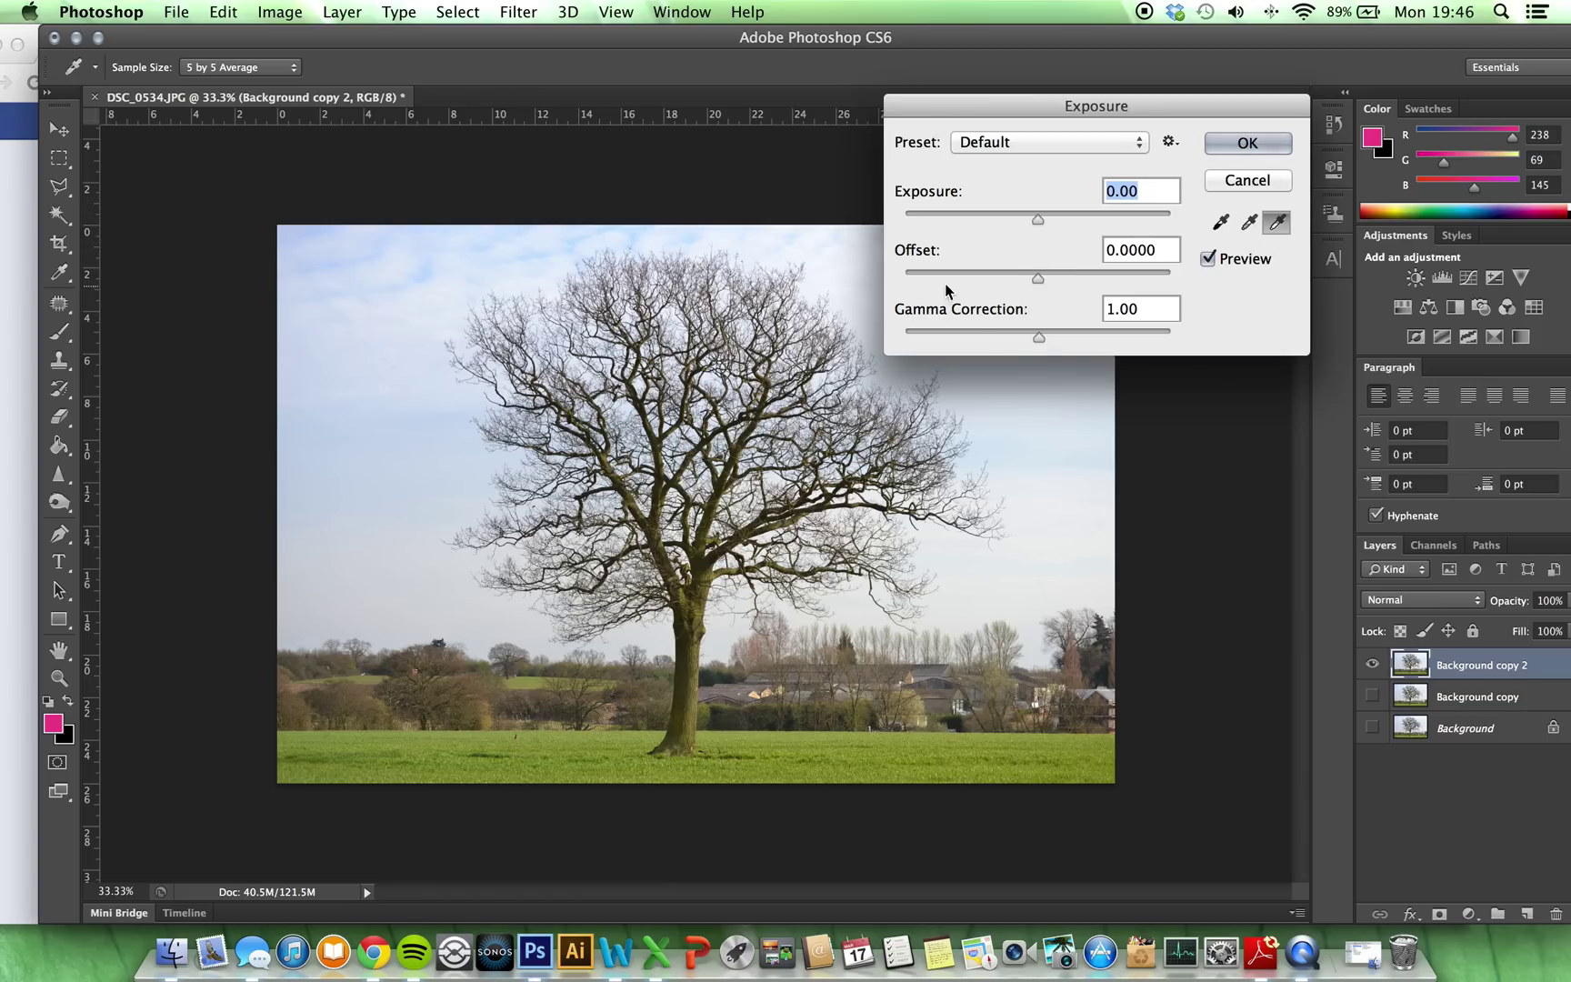
mouse_move(1036, 278)
mouse_down()
mouse_move(1109, 281)
mouse_move(1035, 281)
mouse_up()
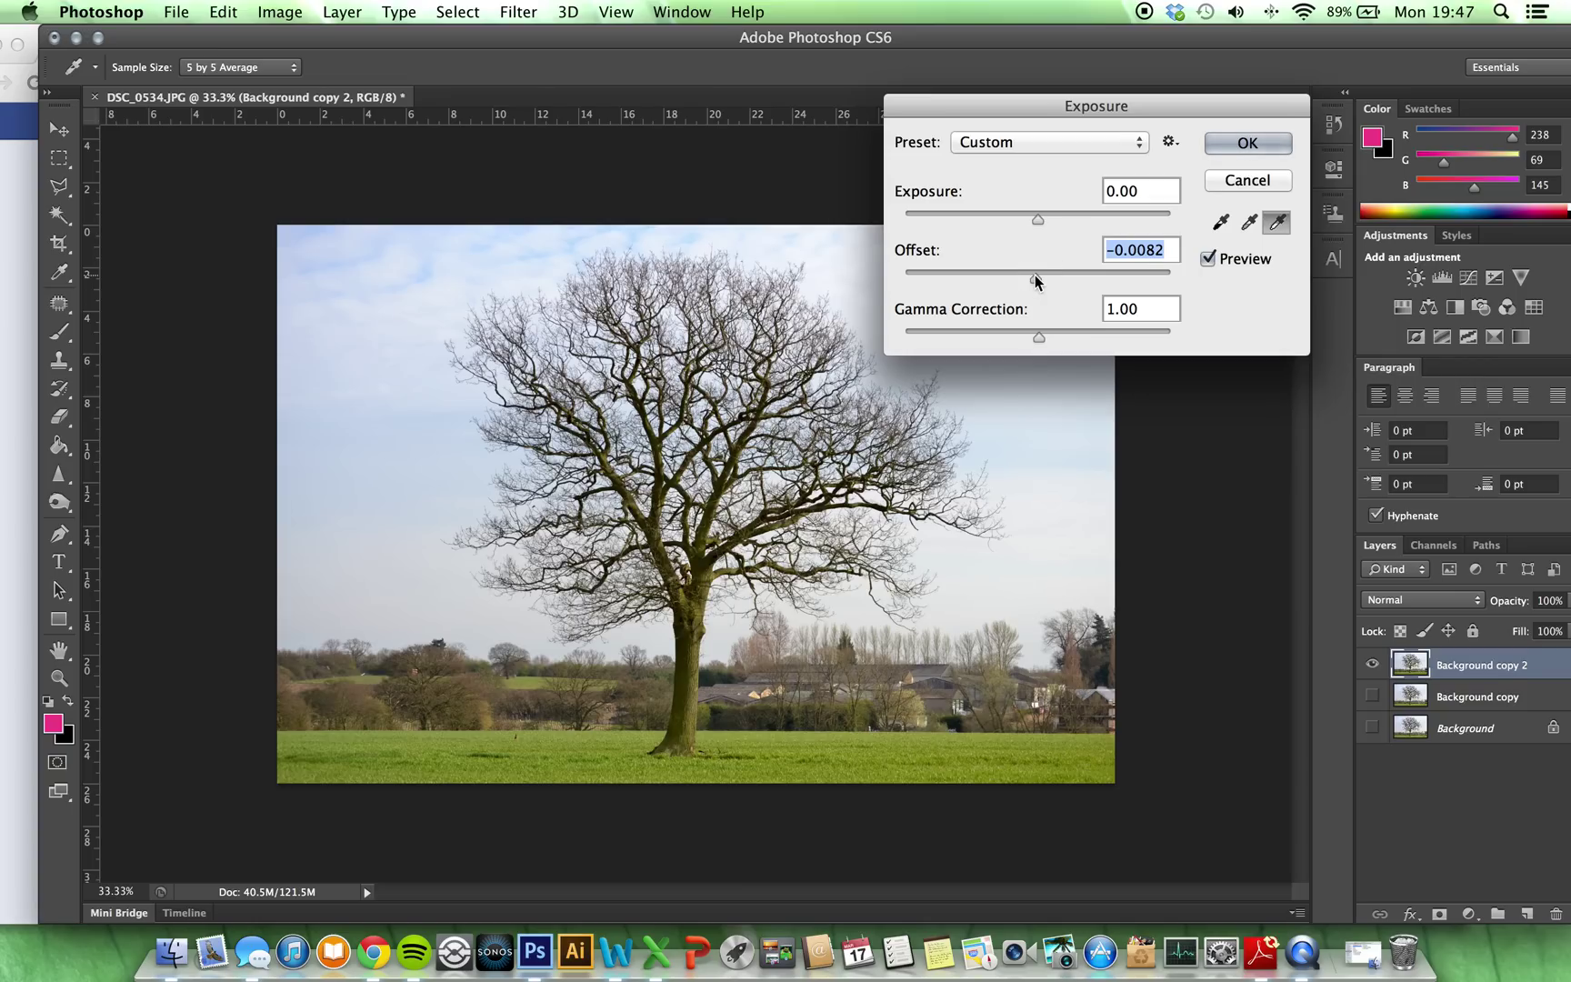
drag(1036, 278, 943, 285)
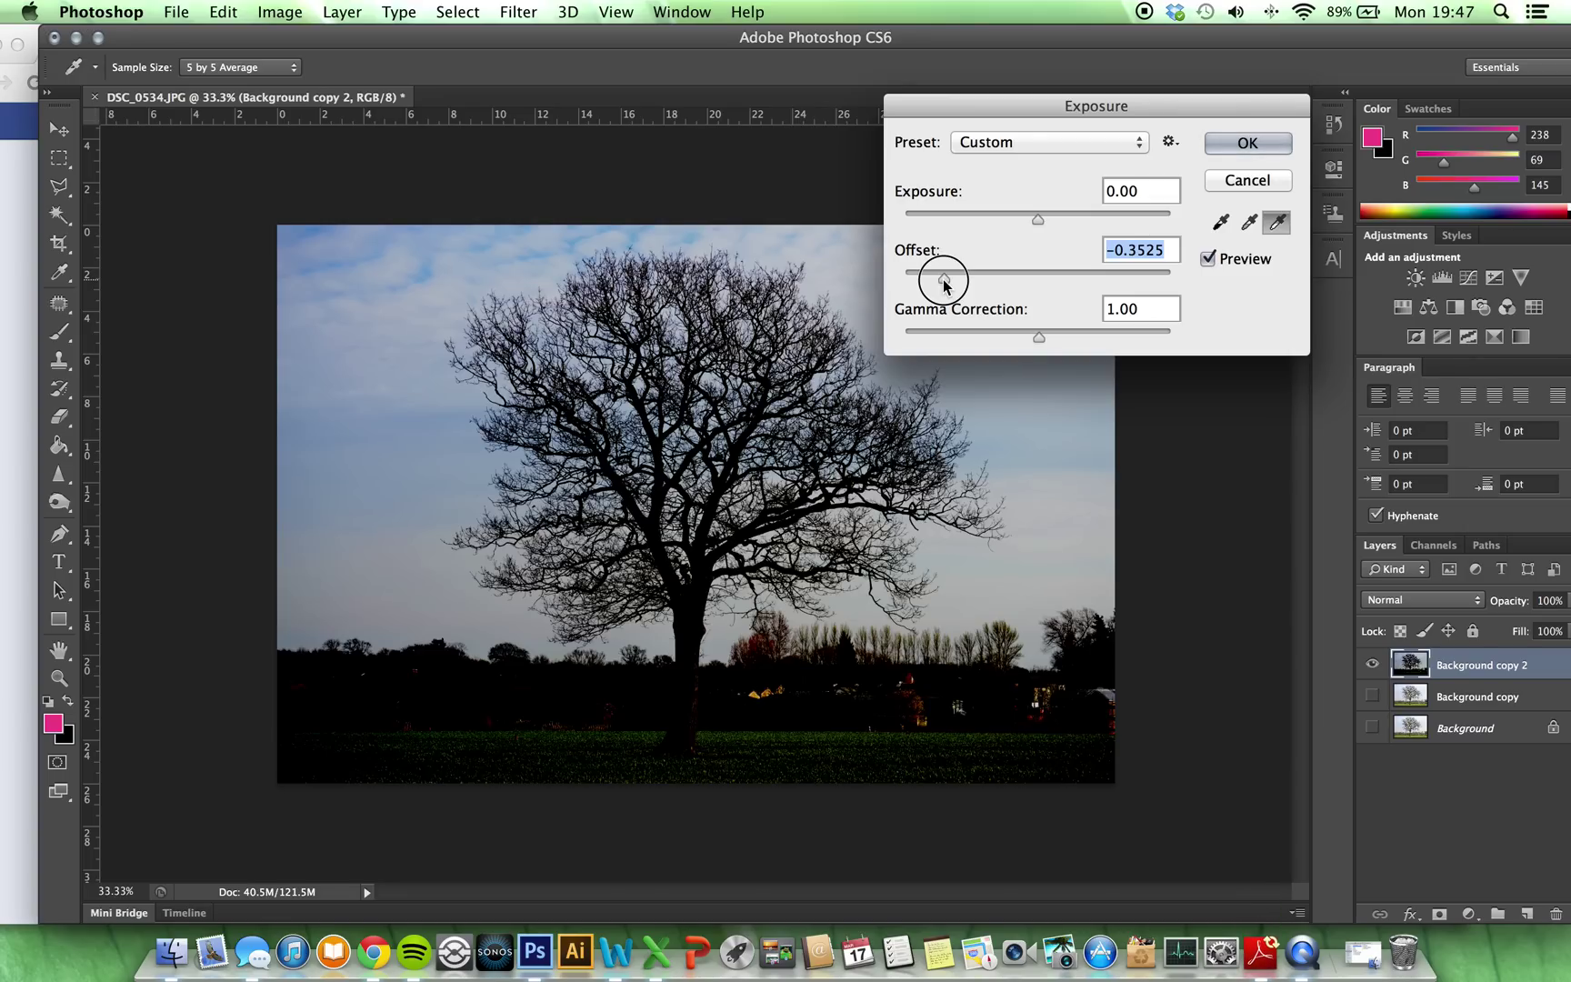
scroll(733, 503, up, 4)
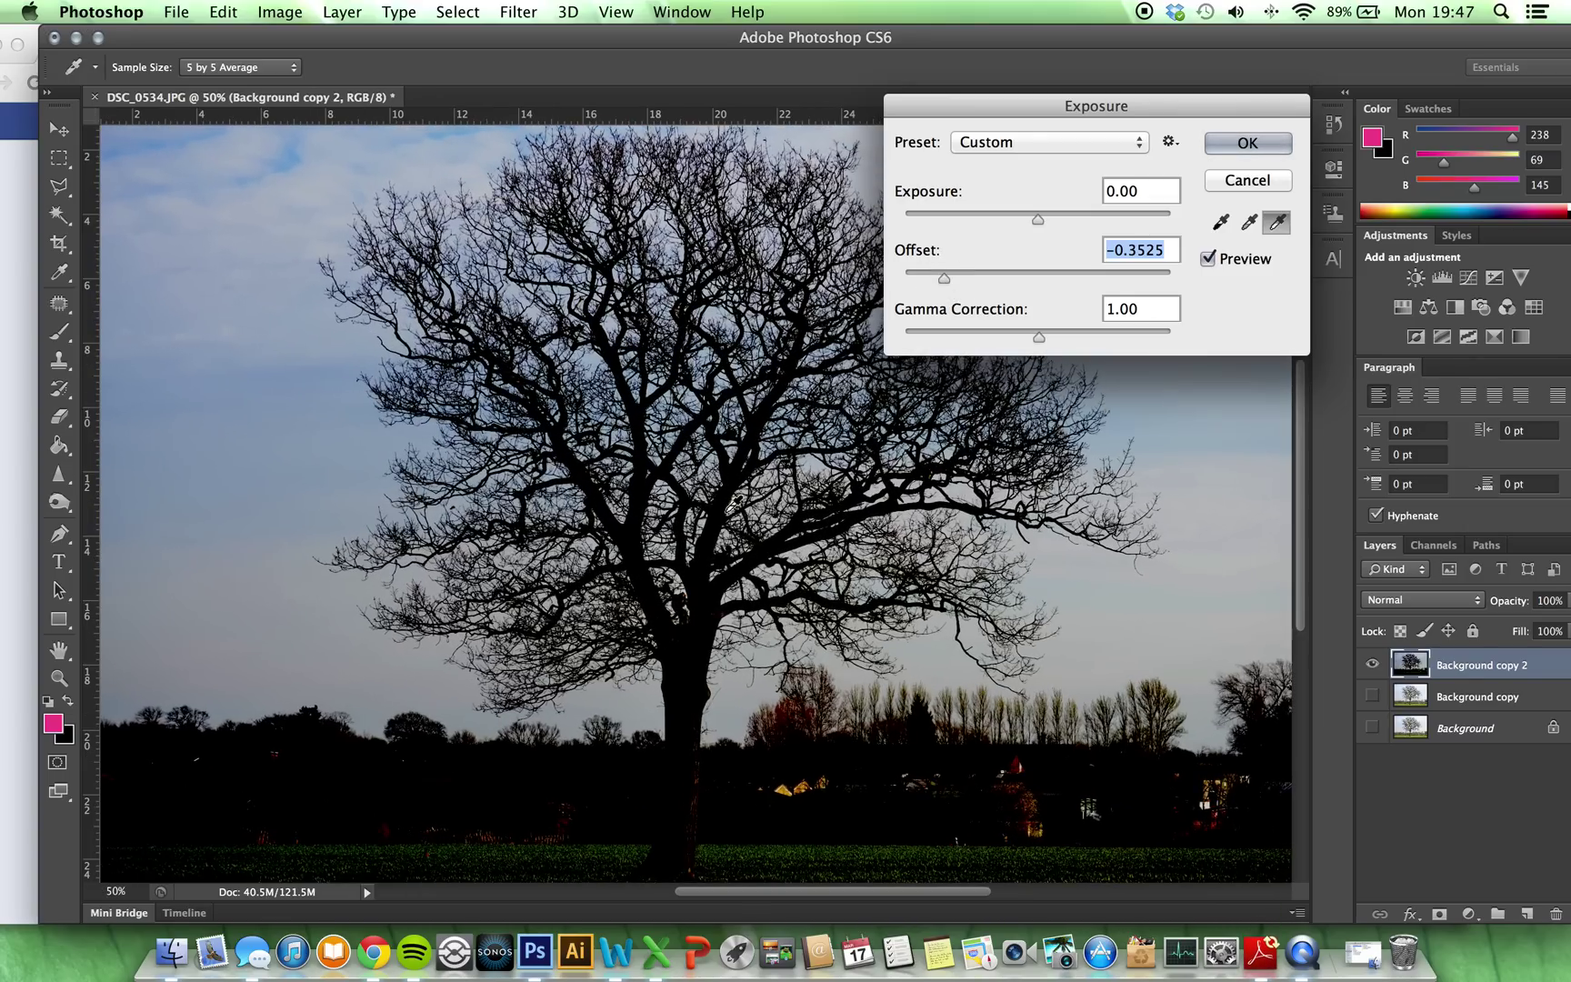
scroll(733, 503, up, 1)
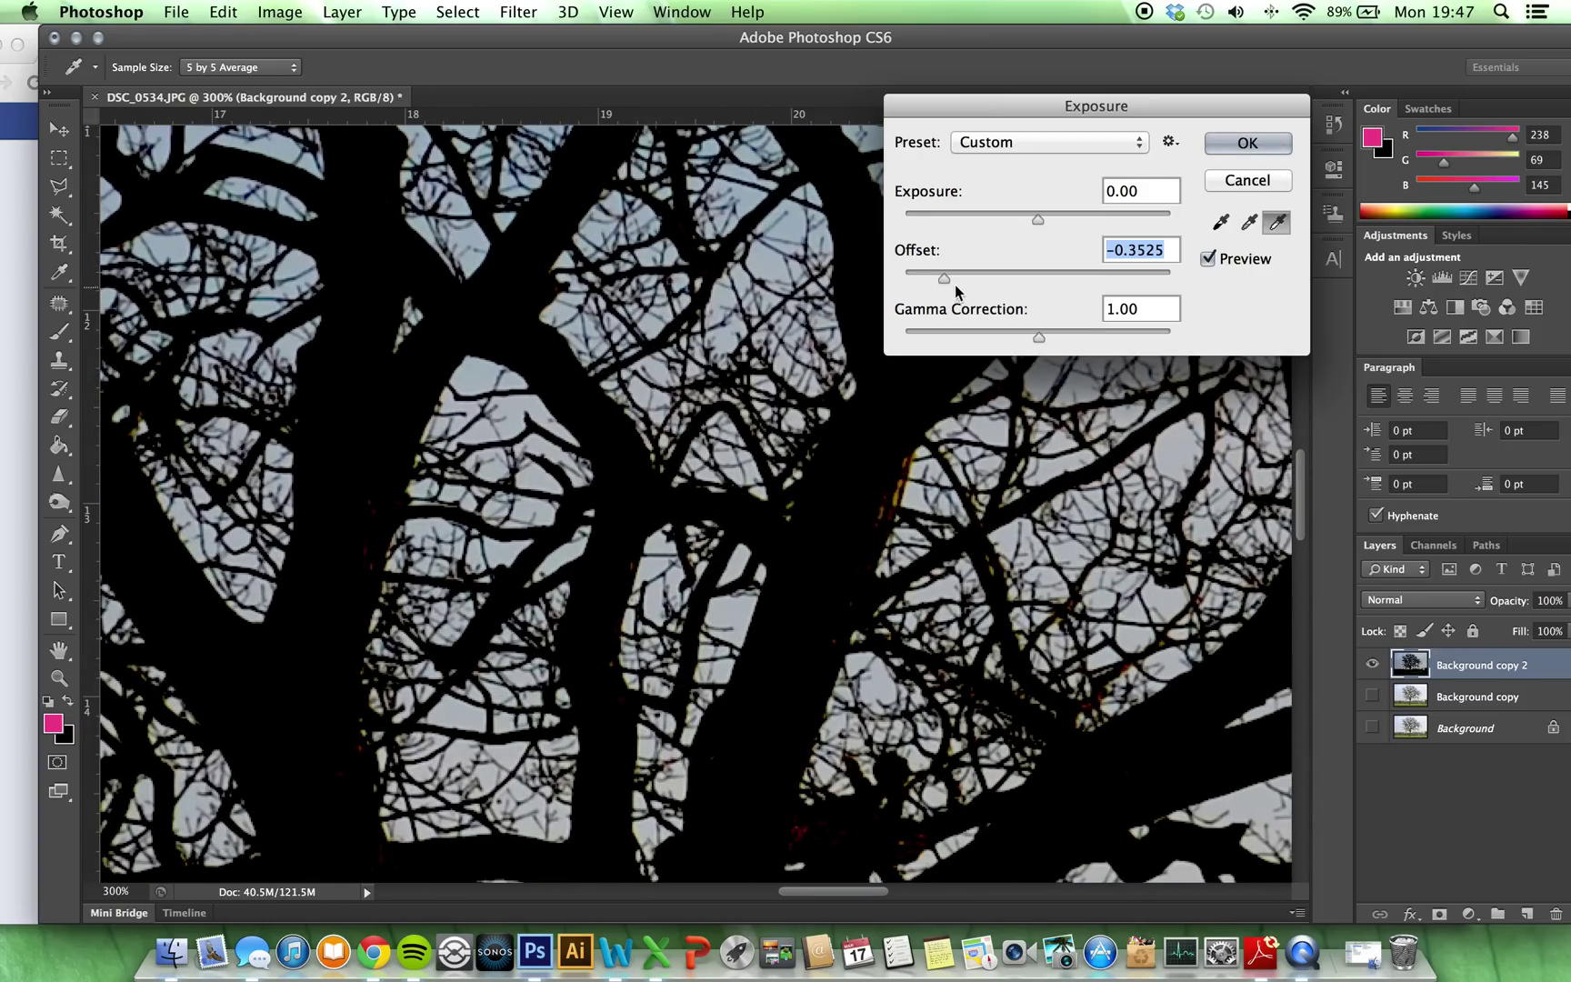
mouse_move(946, 277)
mouse_down()
mouse_move(867, 281)
mouse_move(931, 280)
mouse_up()
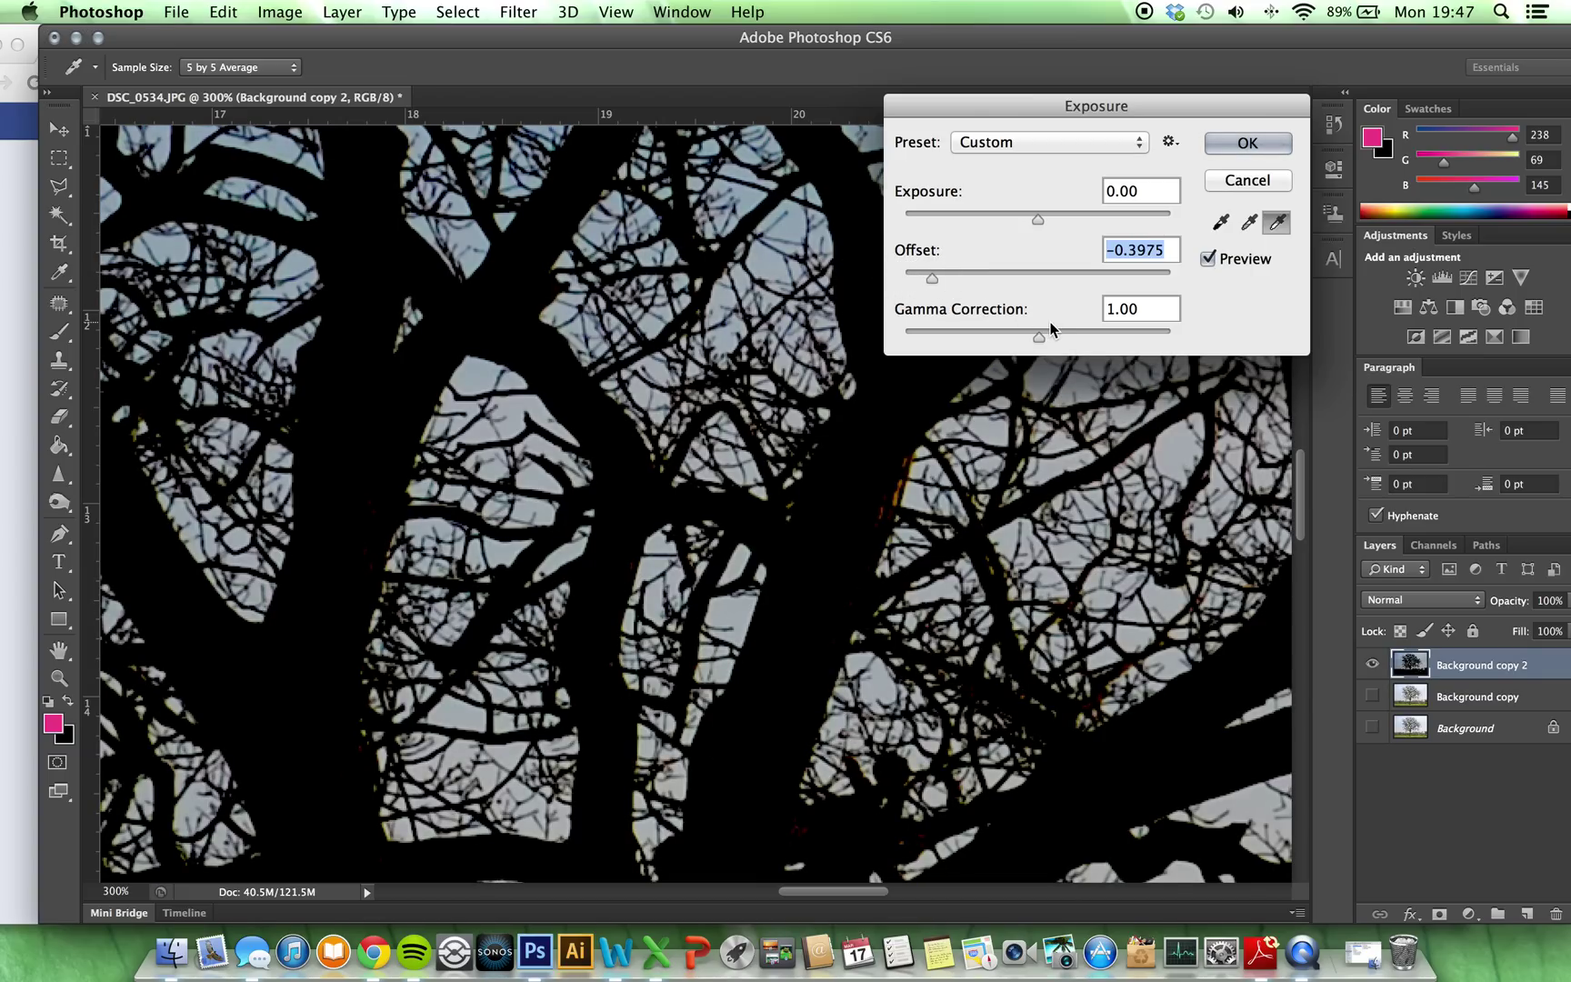
key(super+minus)
key(super+minus)
key(super+minus)
key(super+minus)
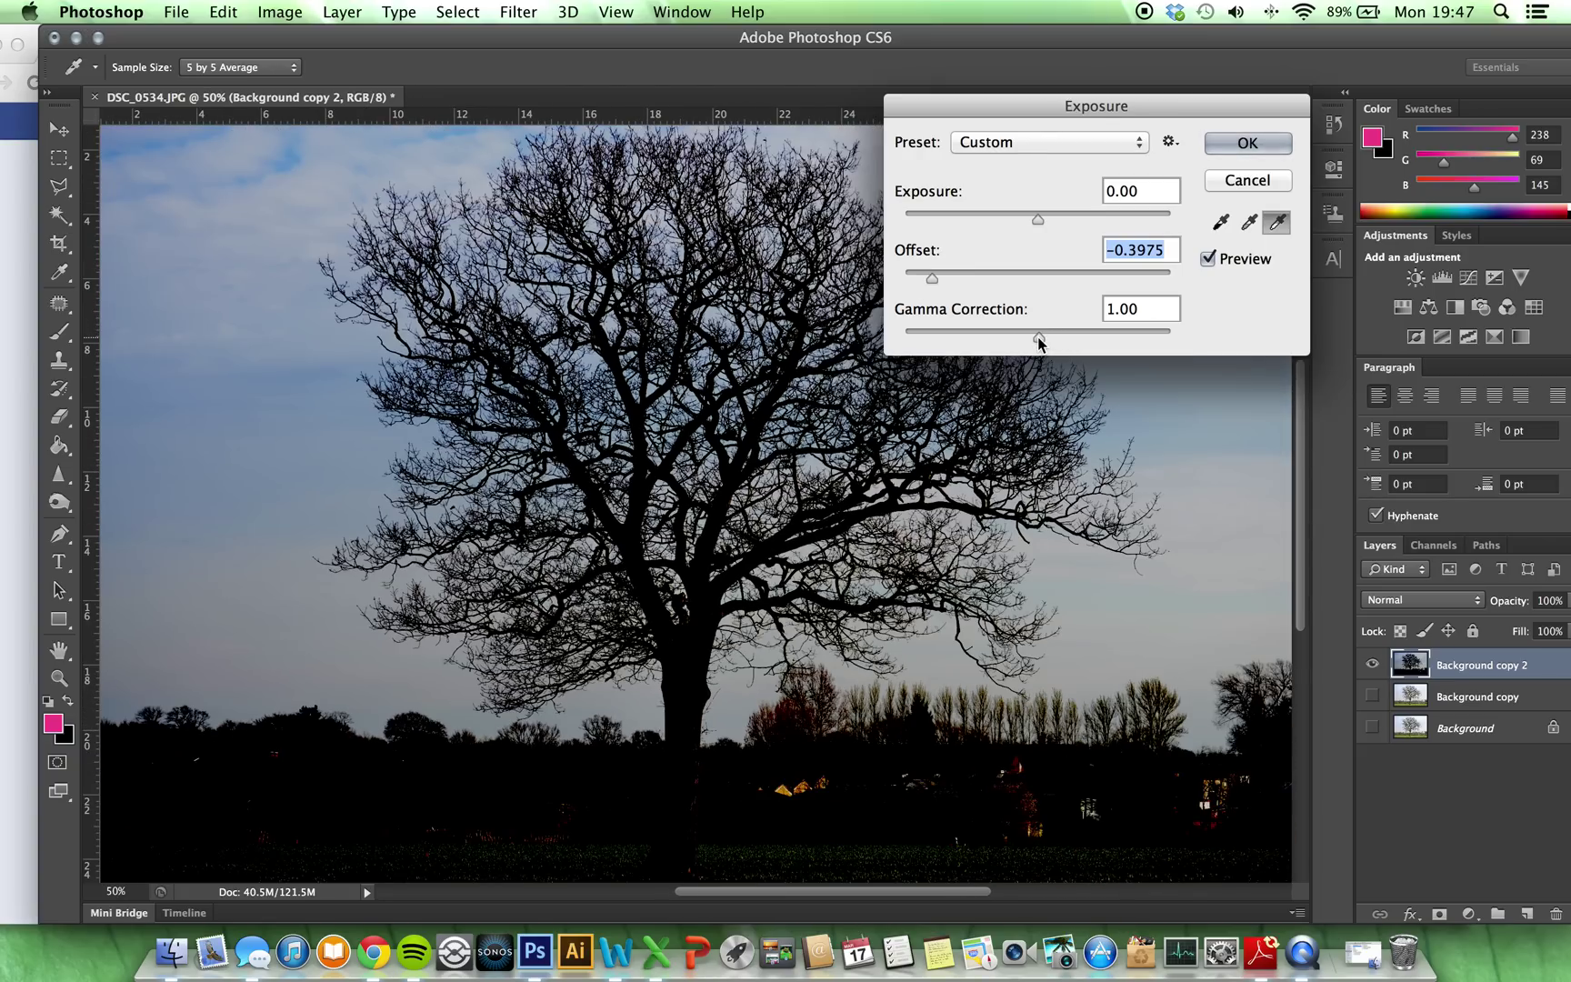
Set Gamma Correction to 1.61 and apply the Exposure adjustment
drag(1038, 336, 989, 334)
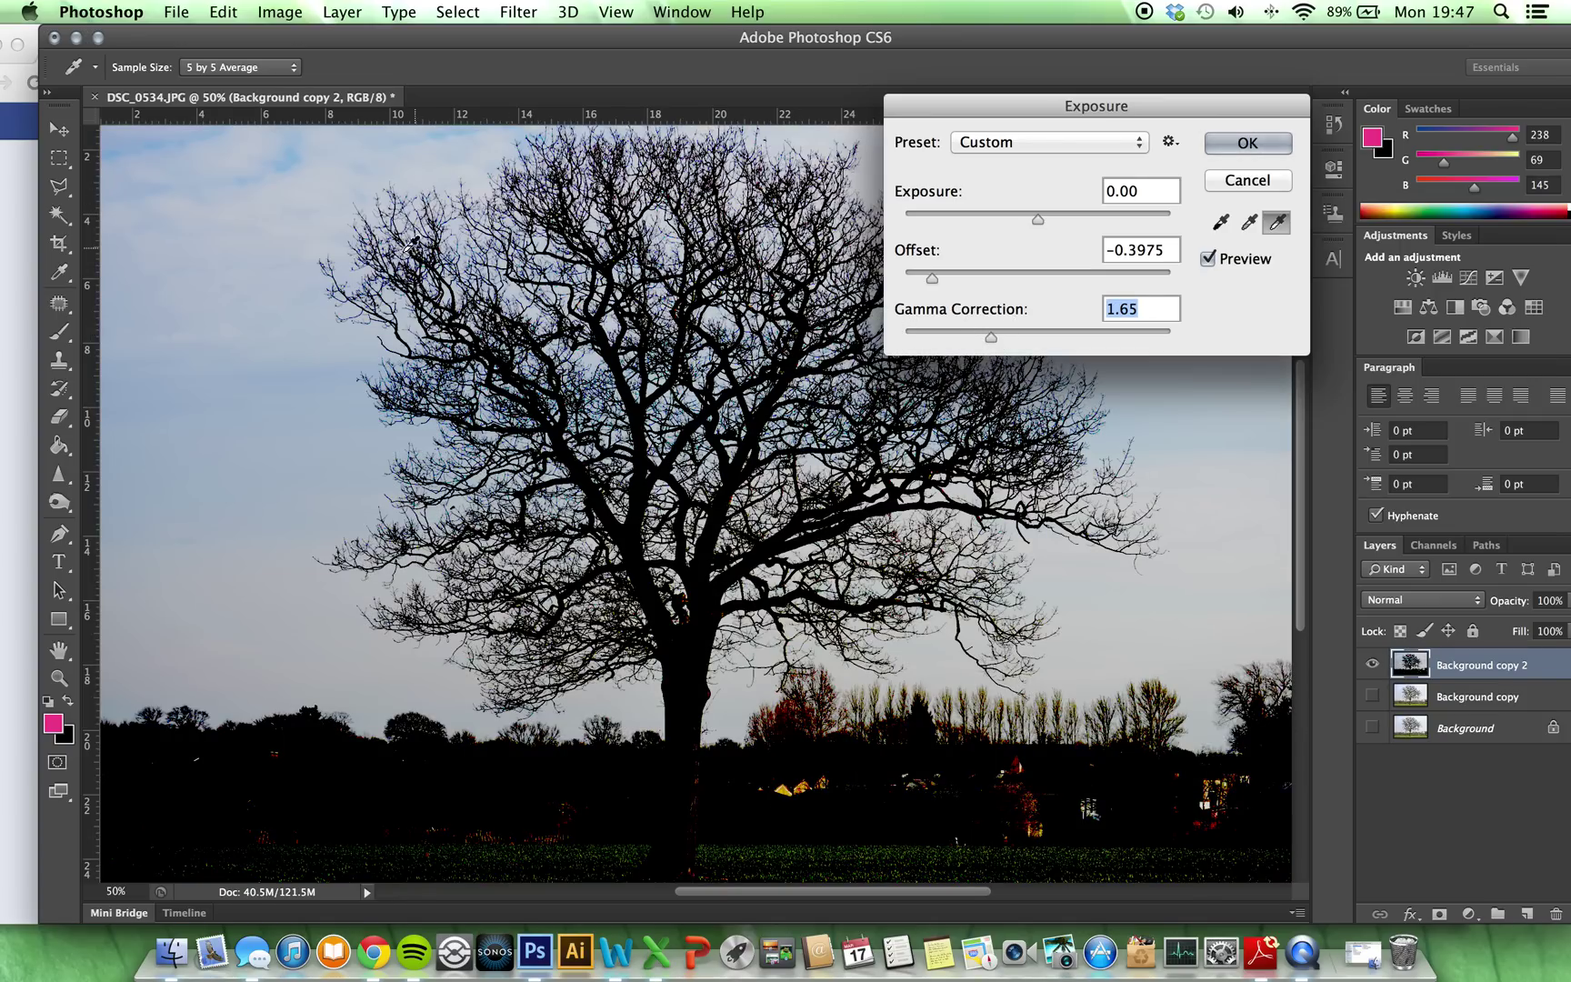
drag(991, 338, 994, 341)
click(1250, 143)
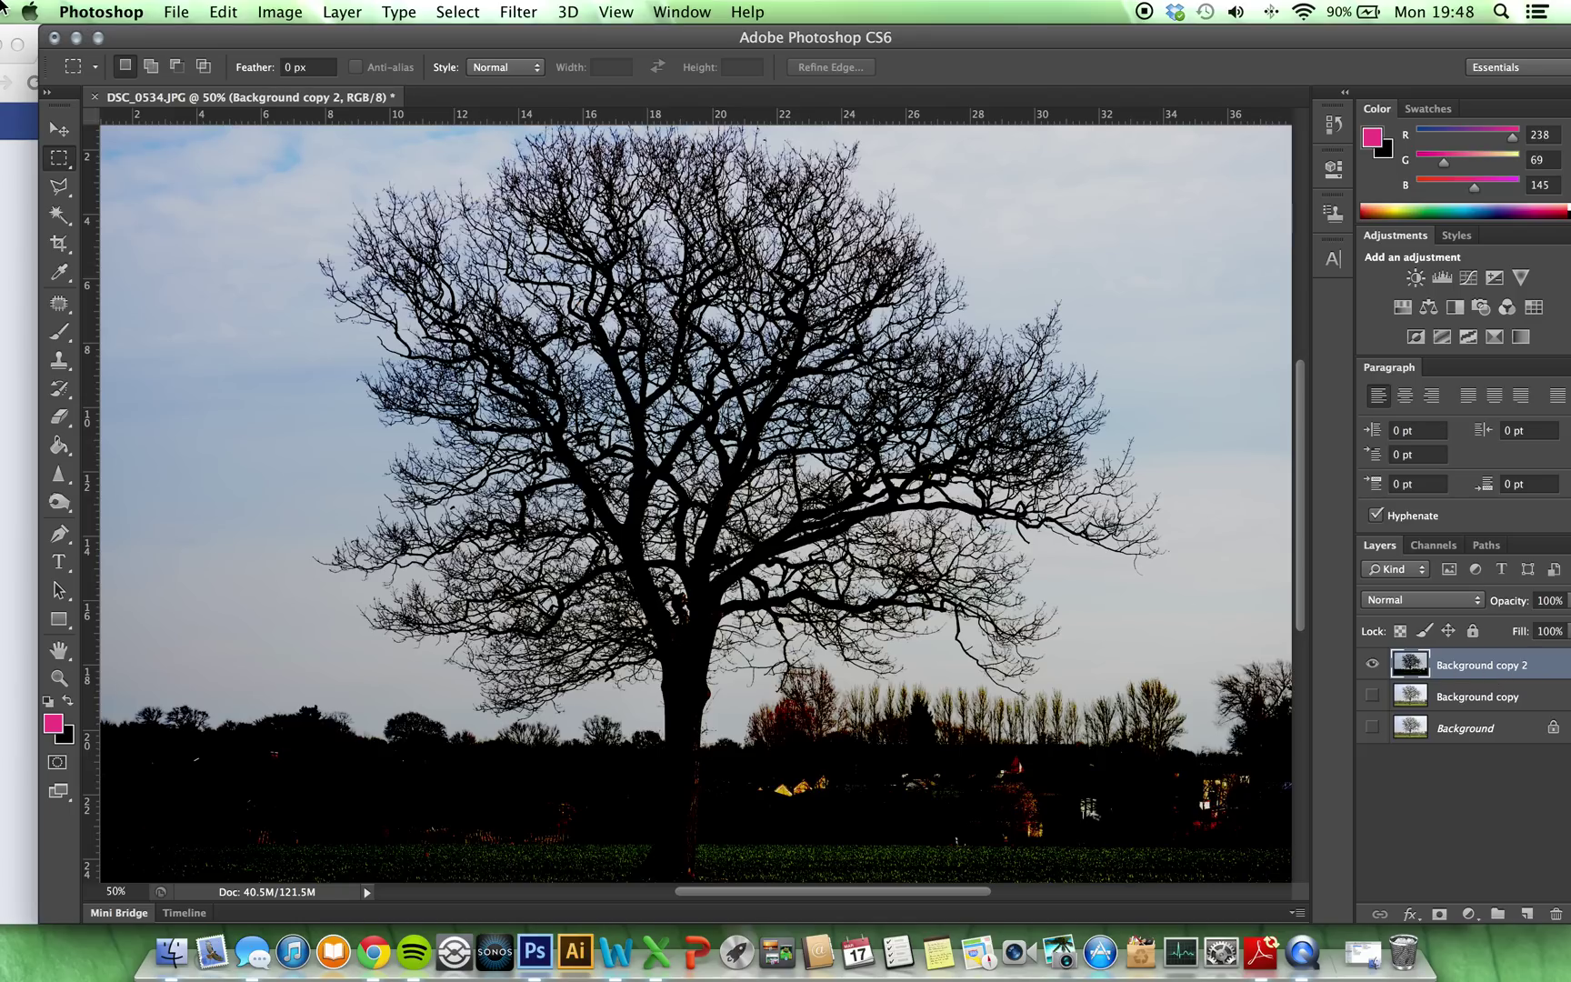
Apply Brightness/Contrast to Background copy 2 with Brightness 91 and Contrast 83
click(292, 12)
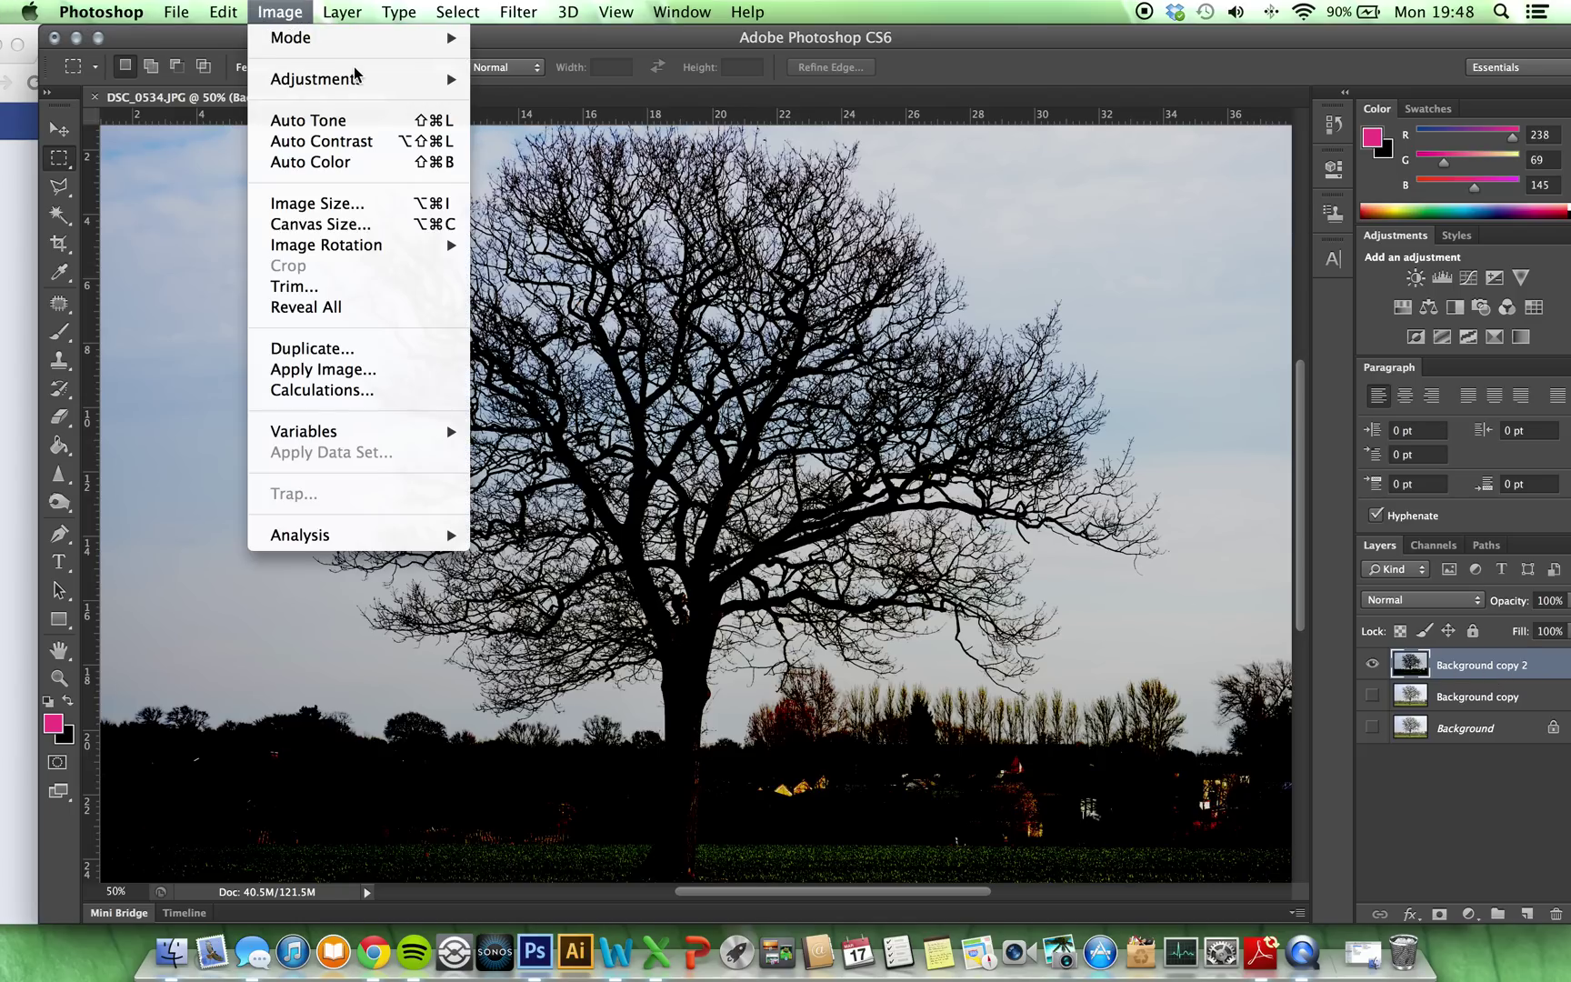
mouse_move(356, 77)
click(602, 80)
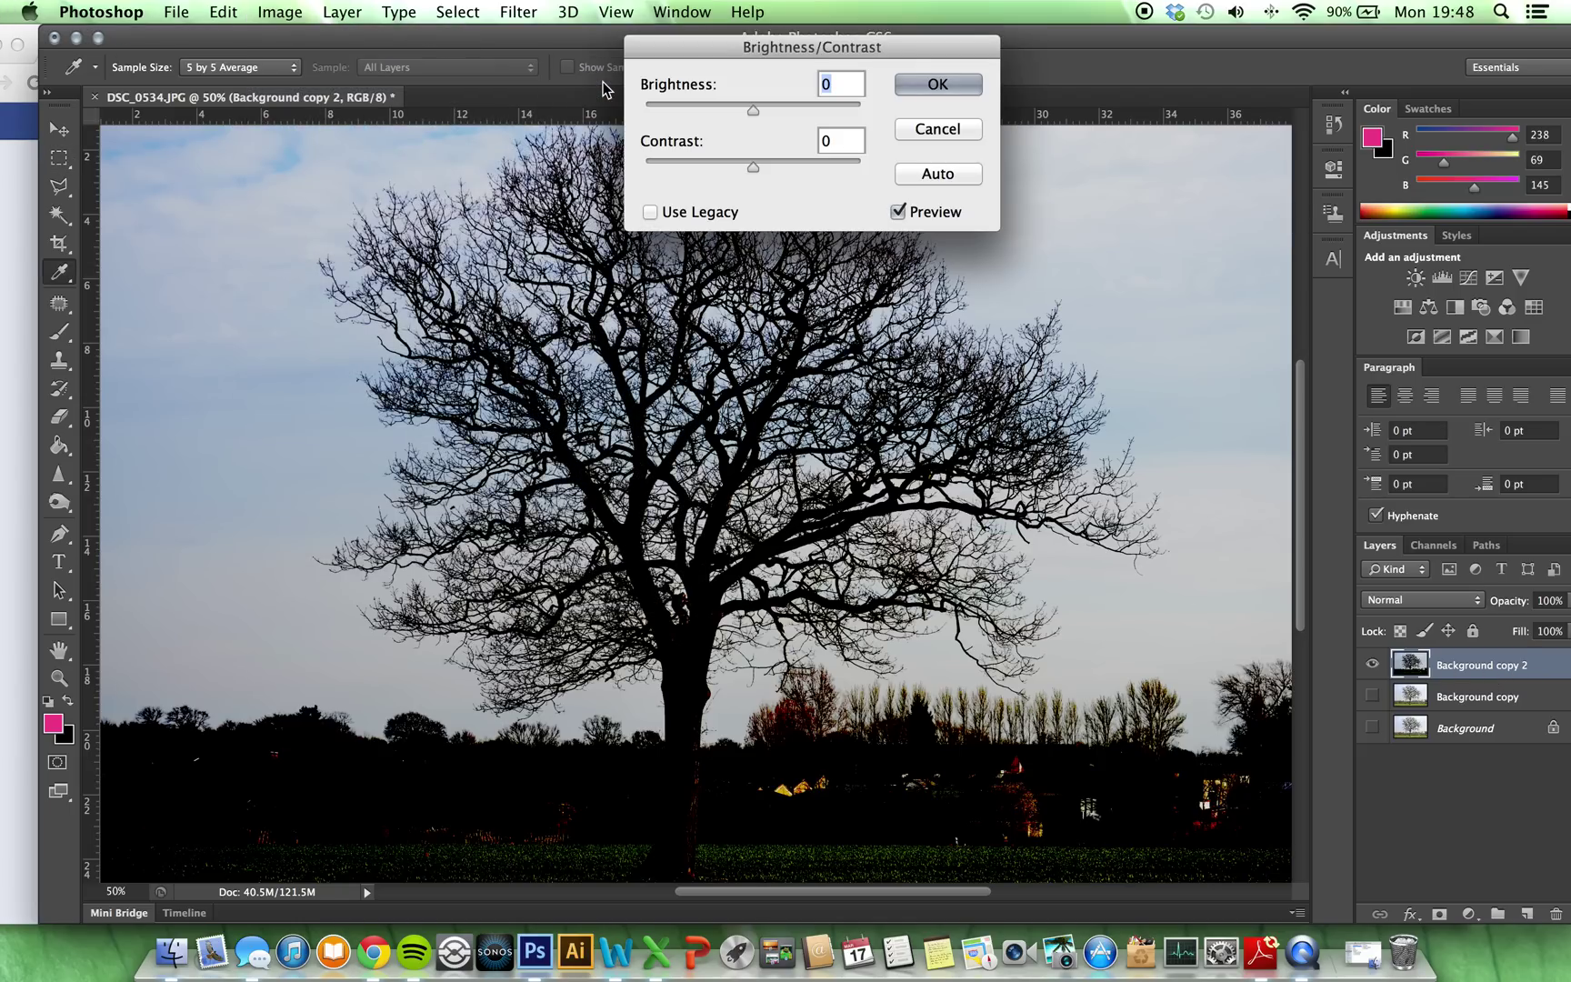
drag(753, 110, 818, 111)
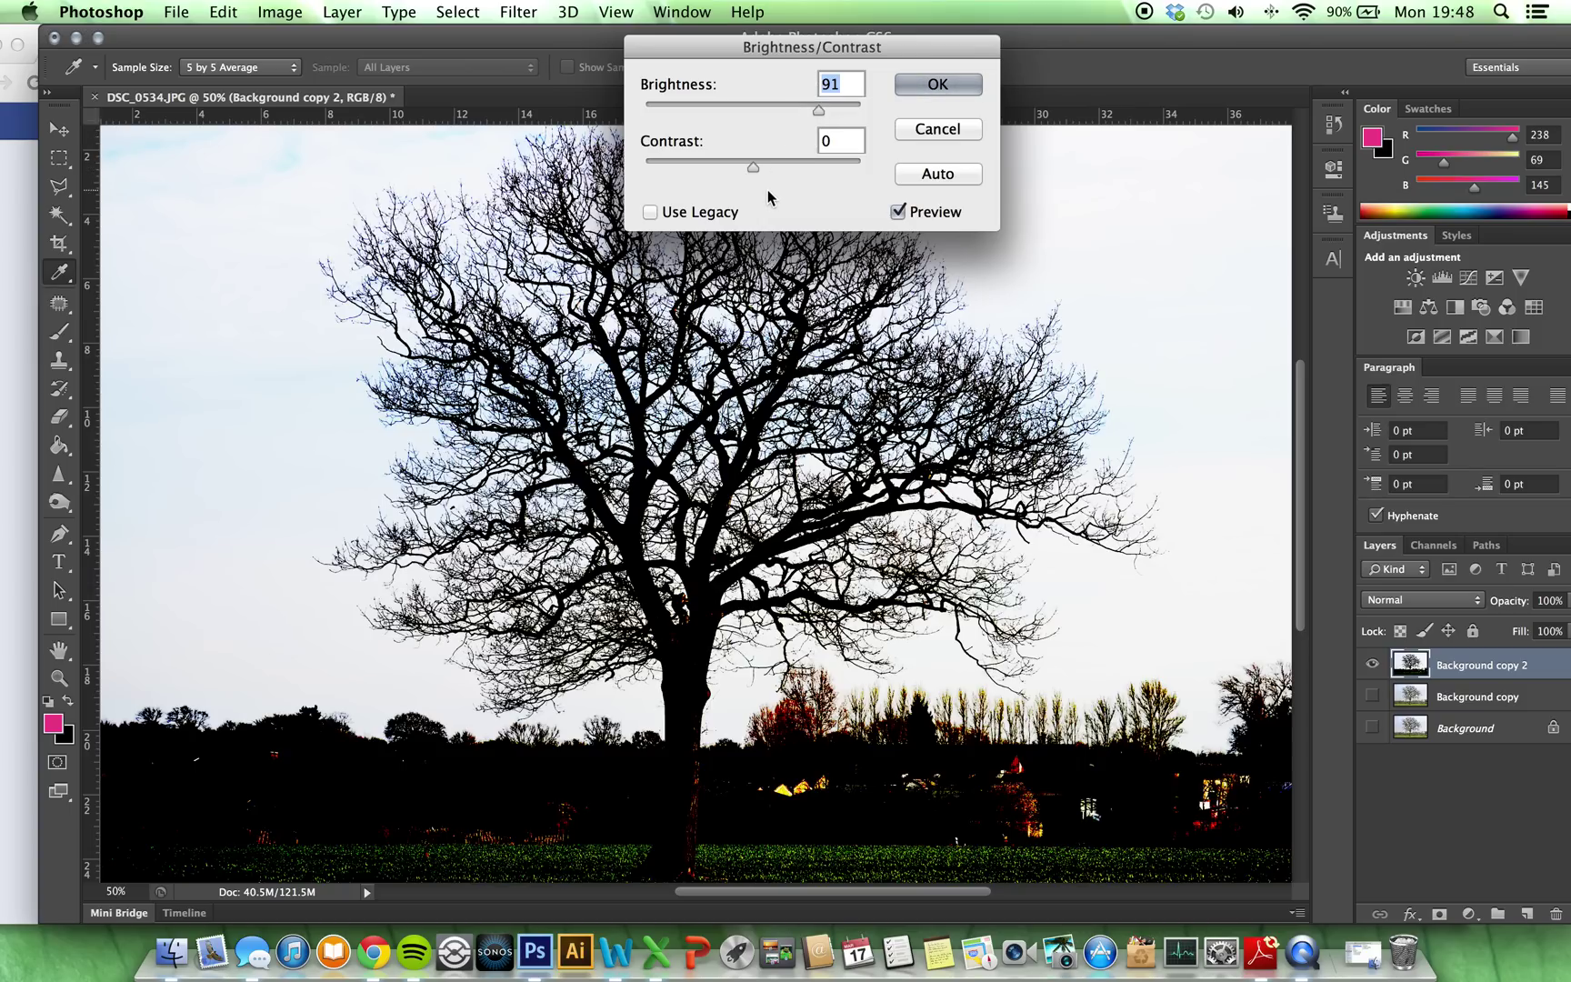
drag(753, 166, 843, 172)
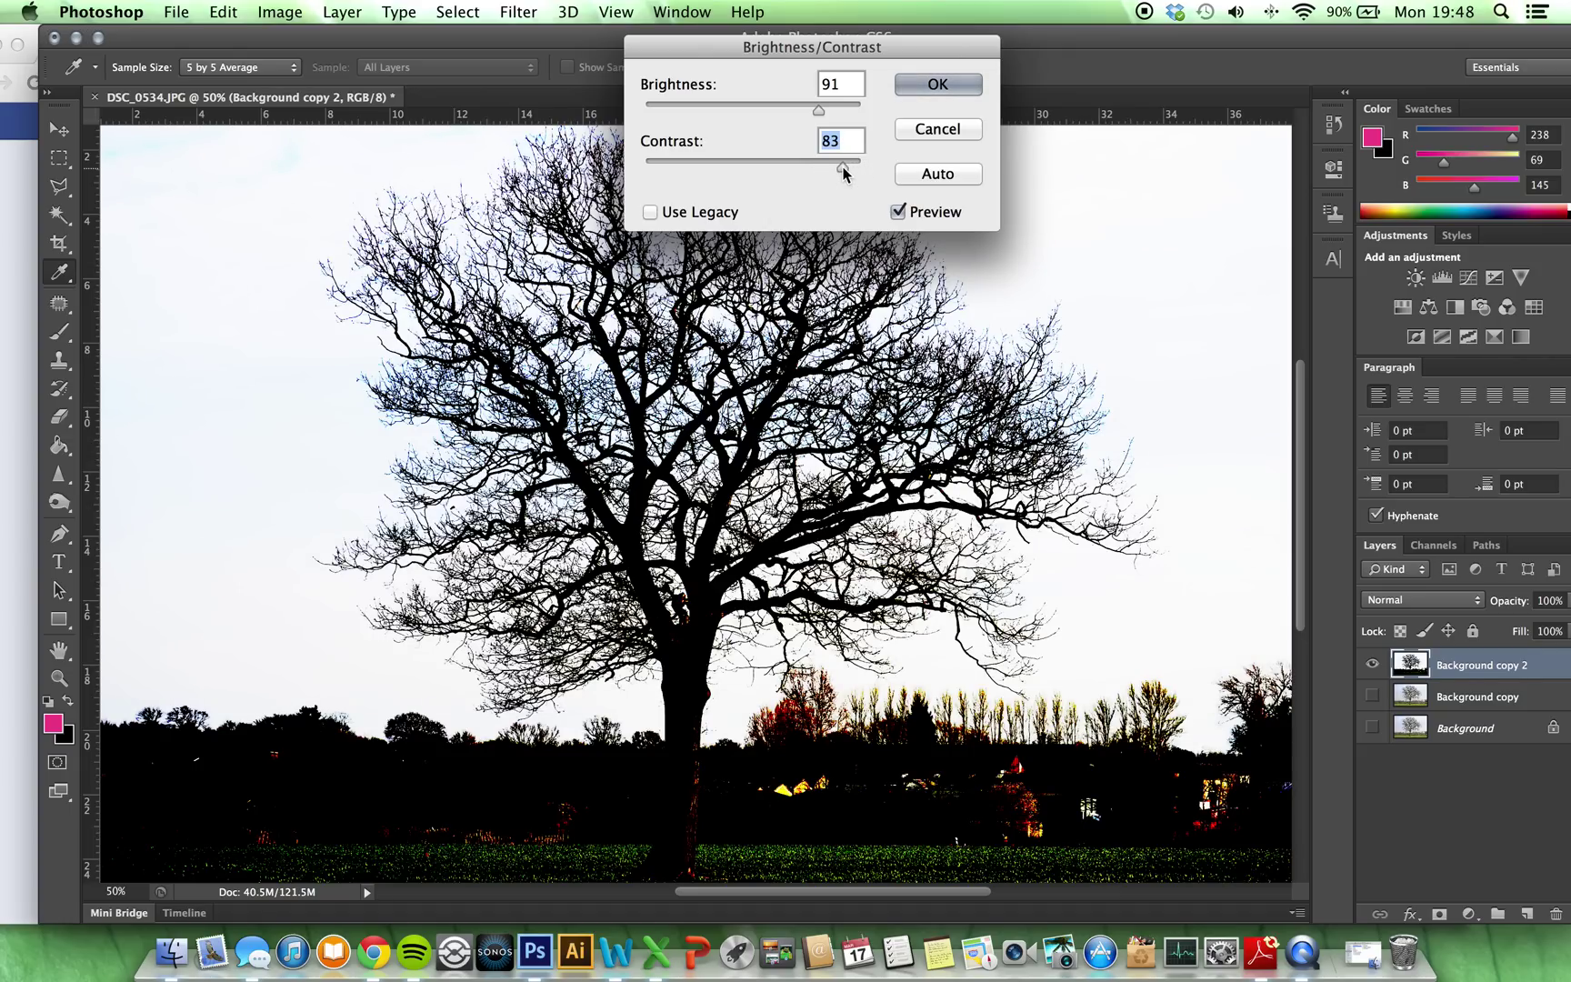
click(966, 86)
key(m)
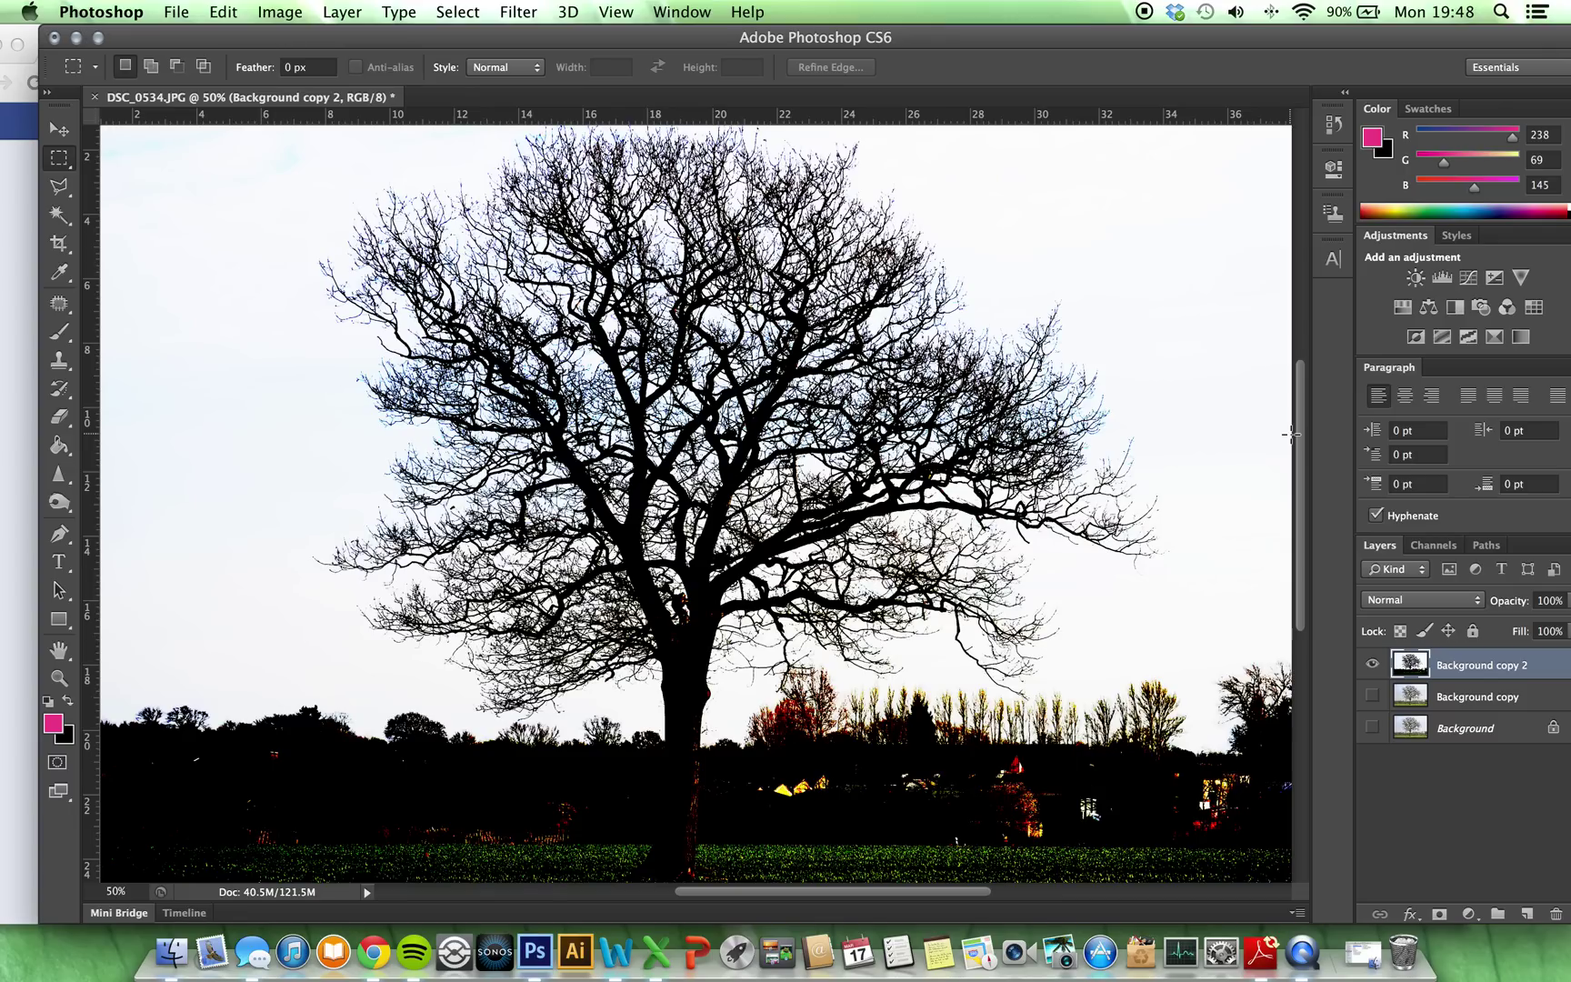
Try a Magic Wand selection of the sky at tolerance 0, then deselect it
click(59, 215)
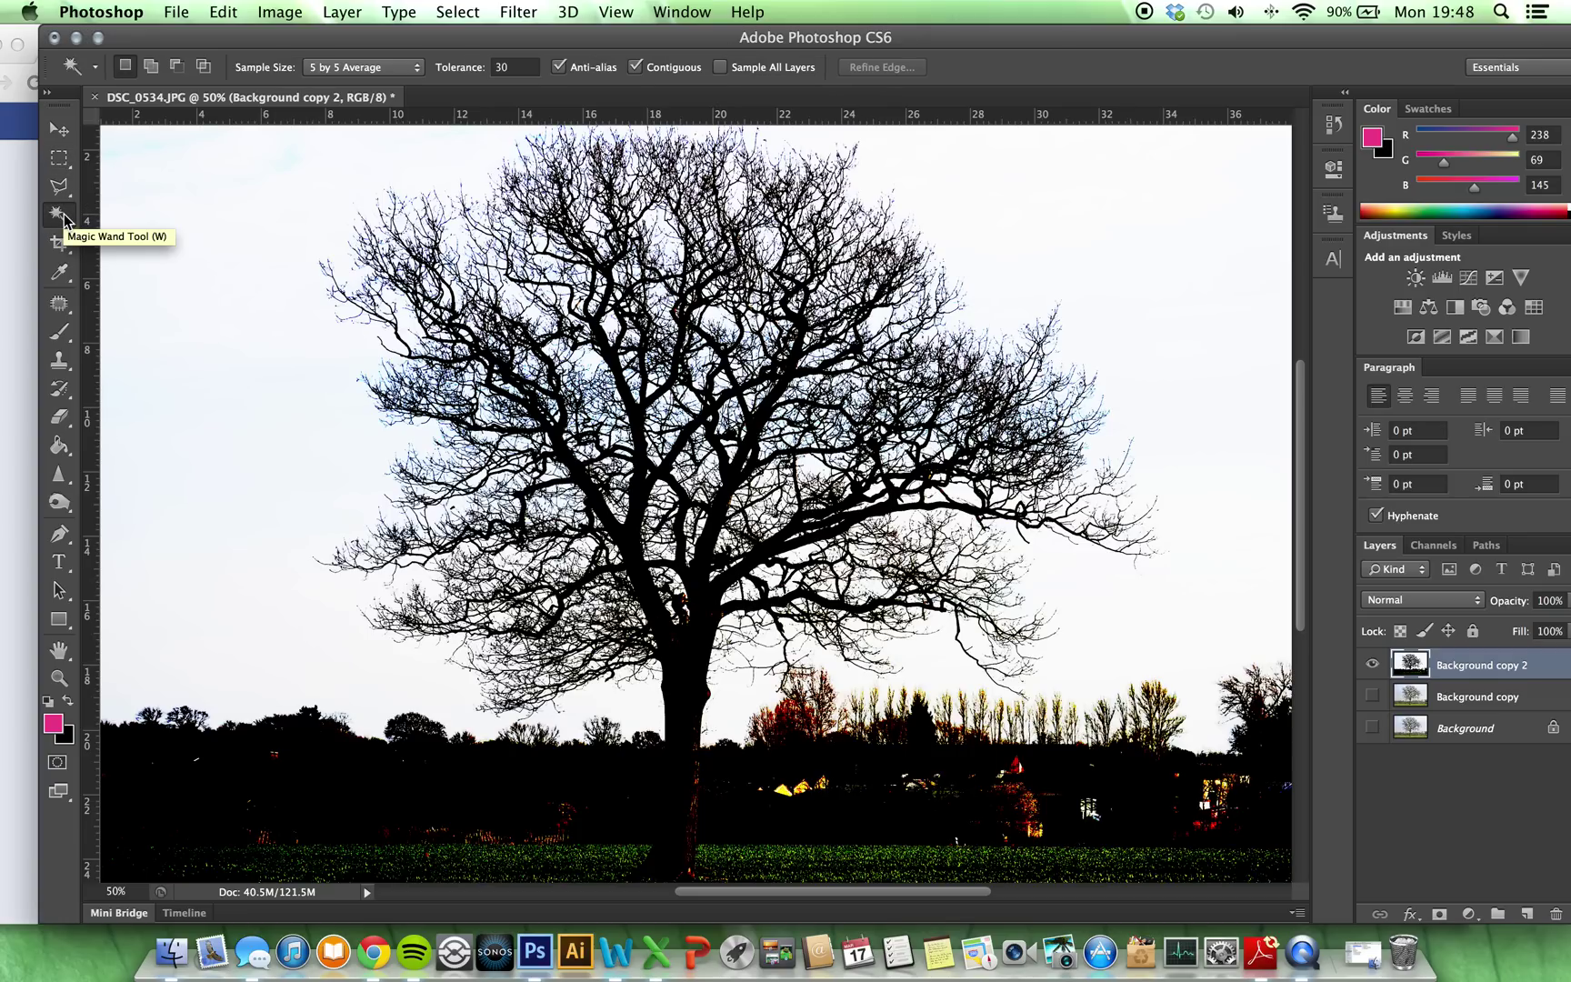
click(518, 66)
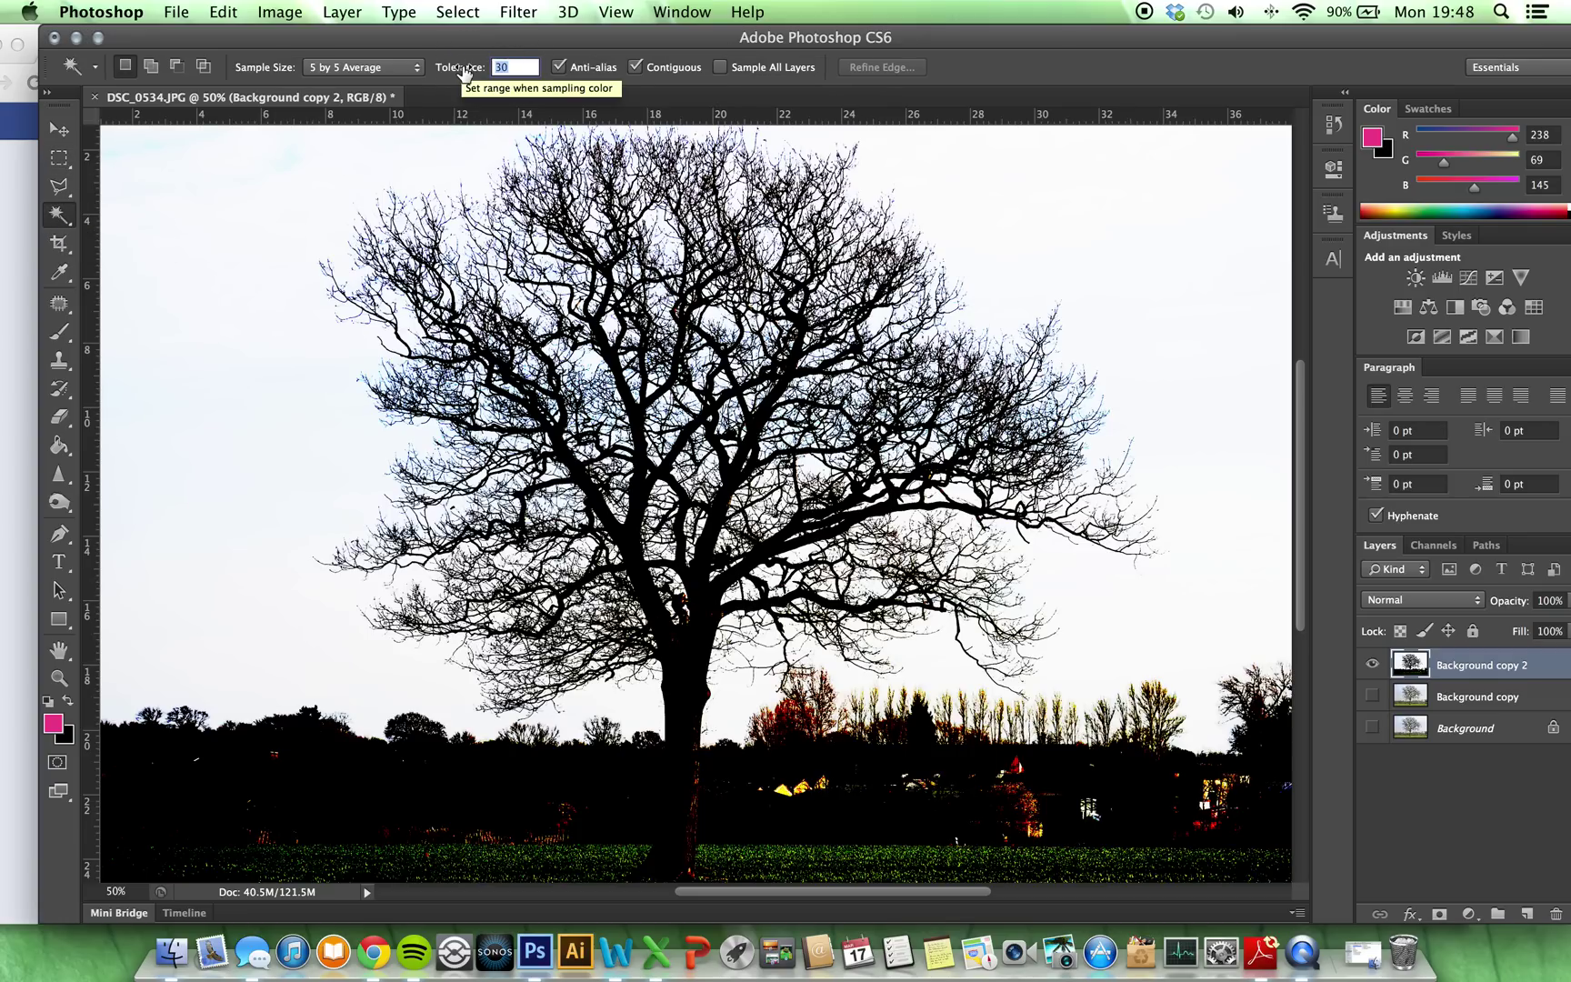
text(0)
key(Return)
click(270, 441)
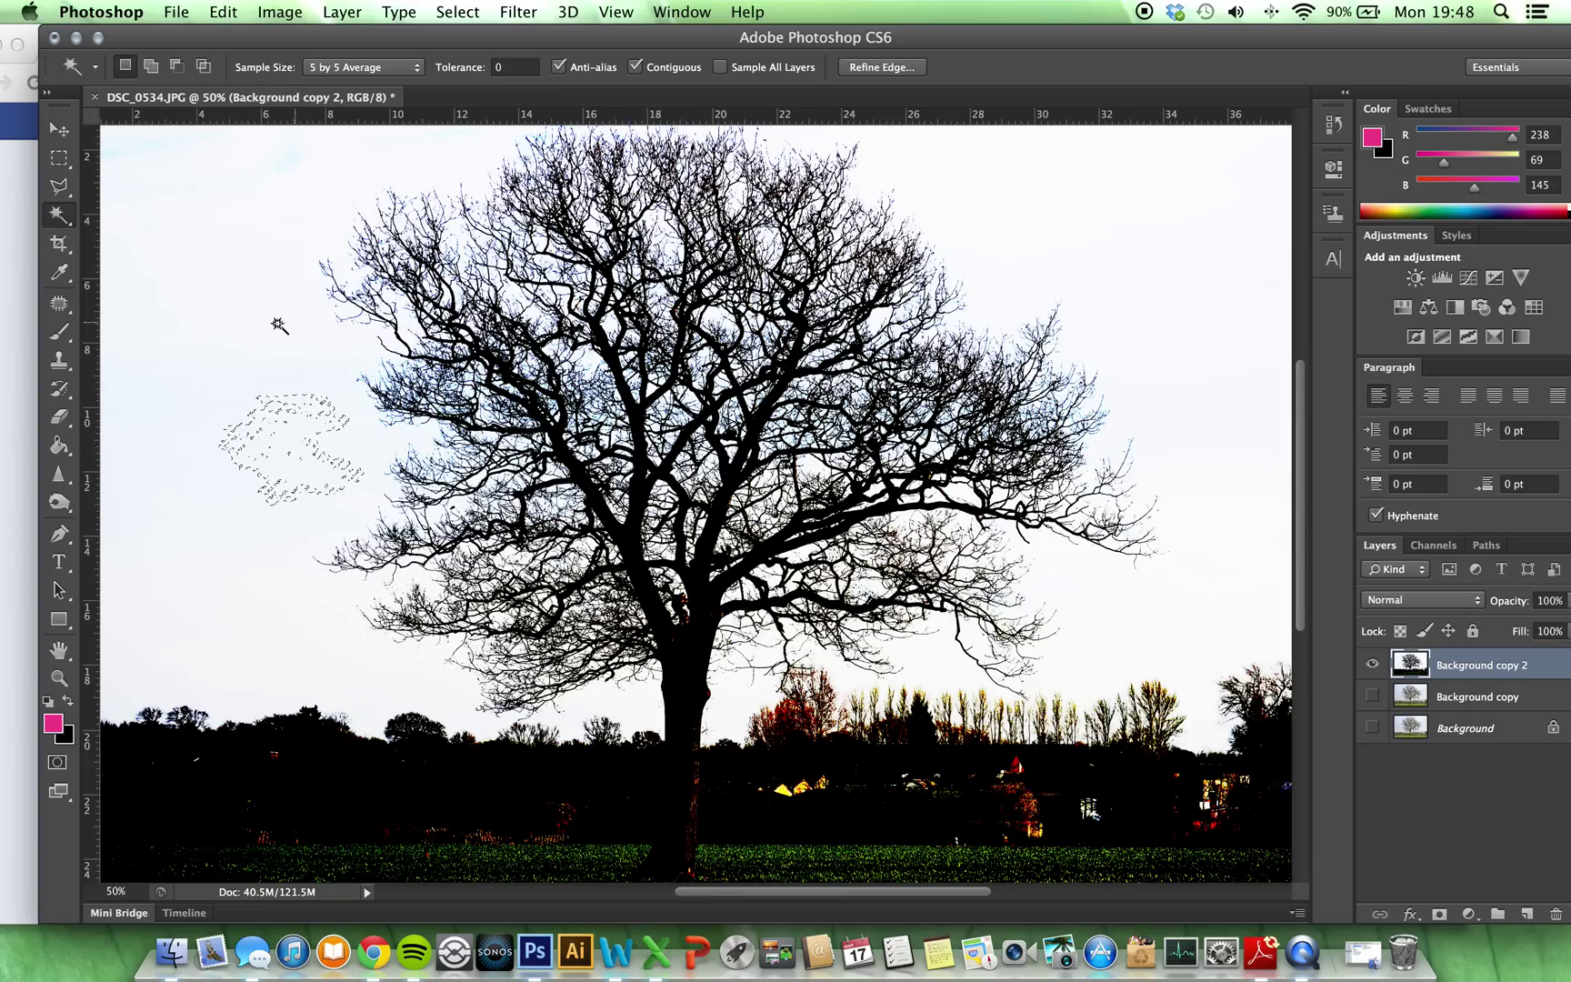
key(m)
click(278, 203)
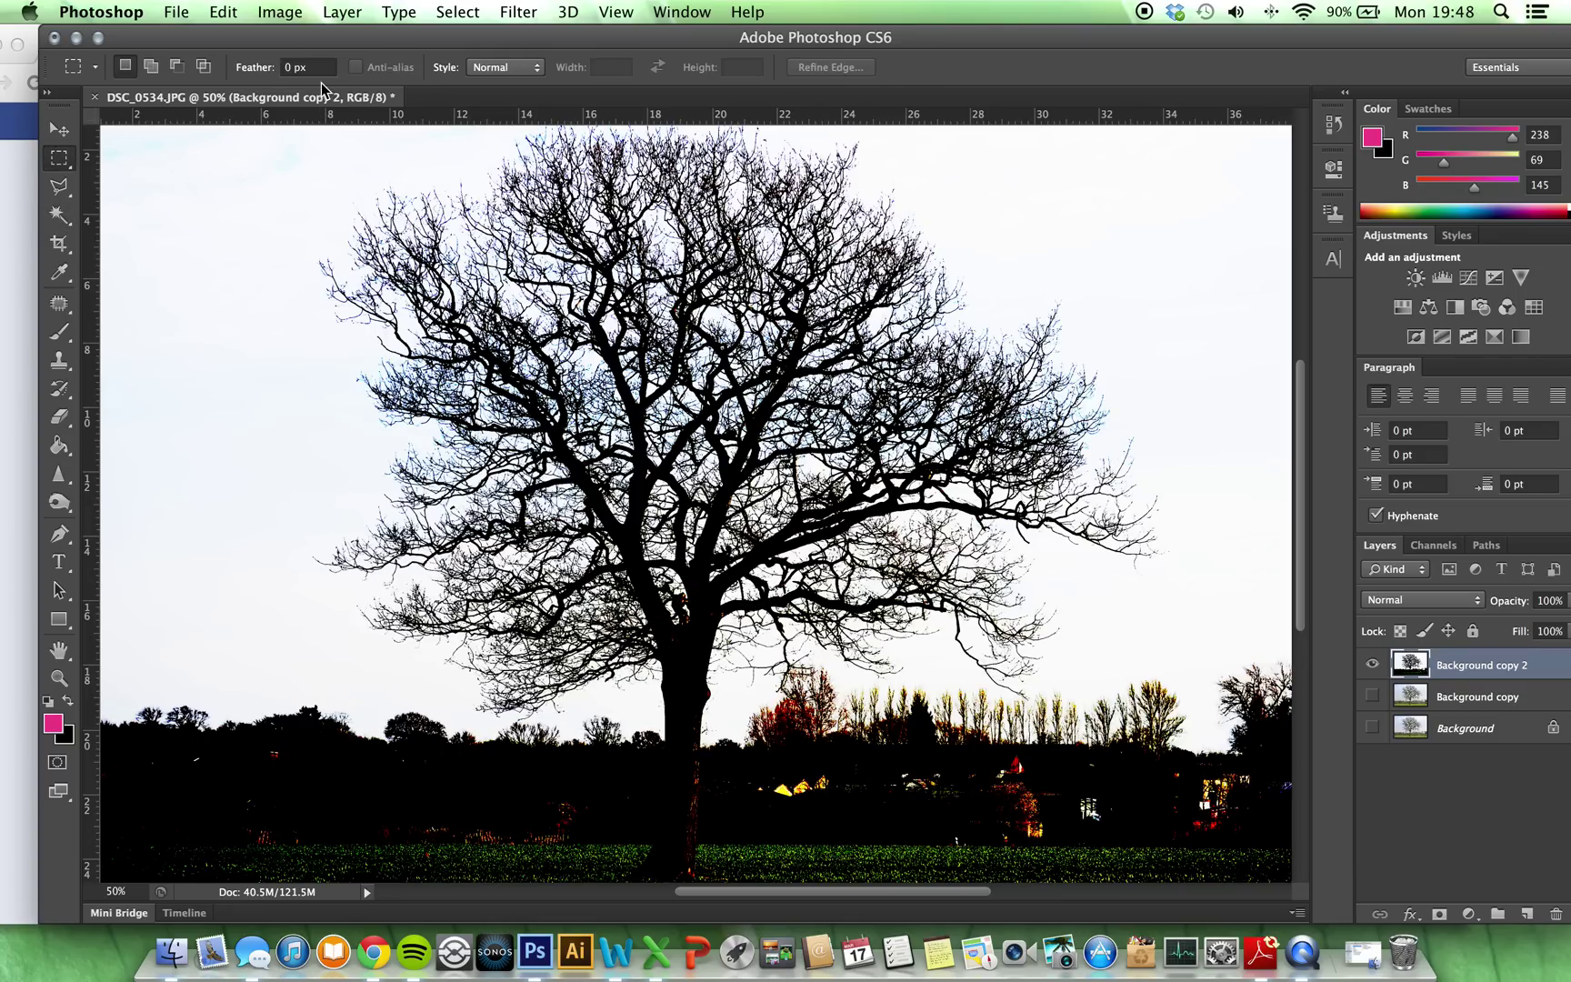
Set a 20 px marquee feather, retry the sky selection at tolerance 20, then deselect
click(305, 67)
text(20)
key(Return)
click(60, 215)
click(504, 62)
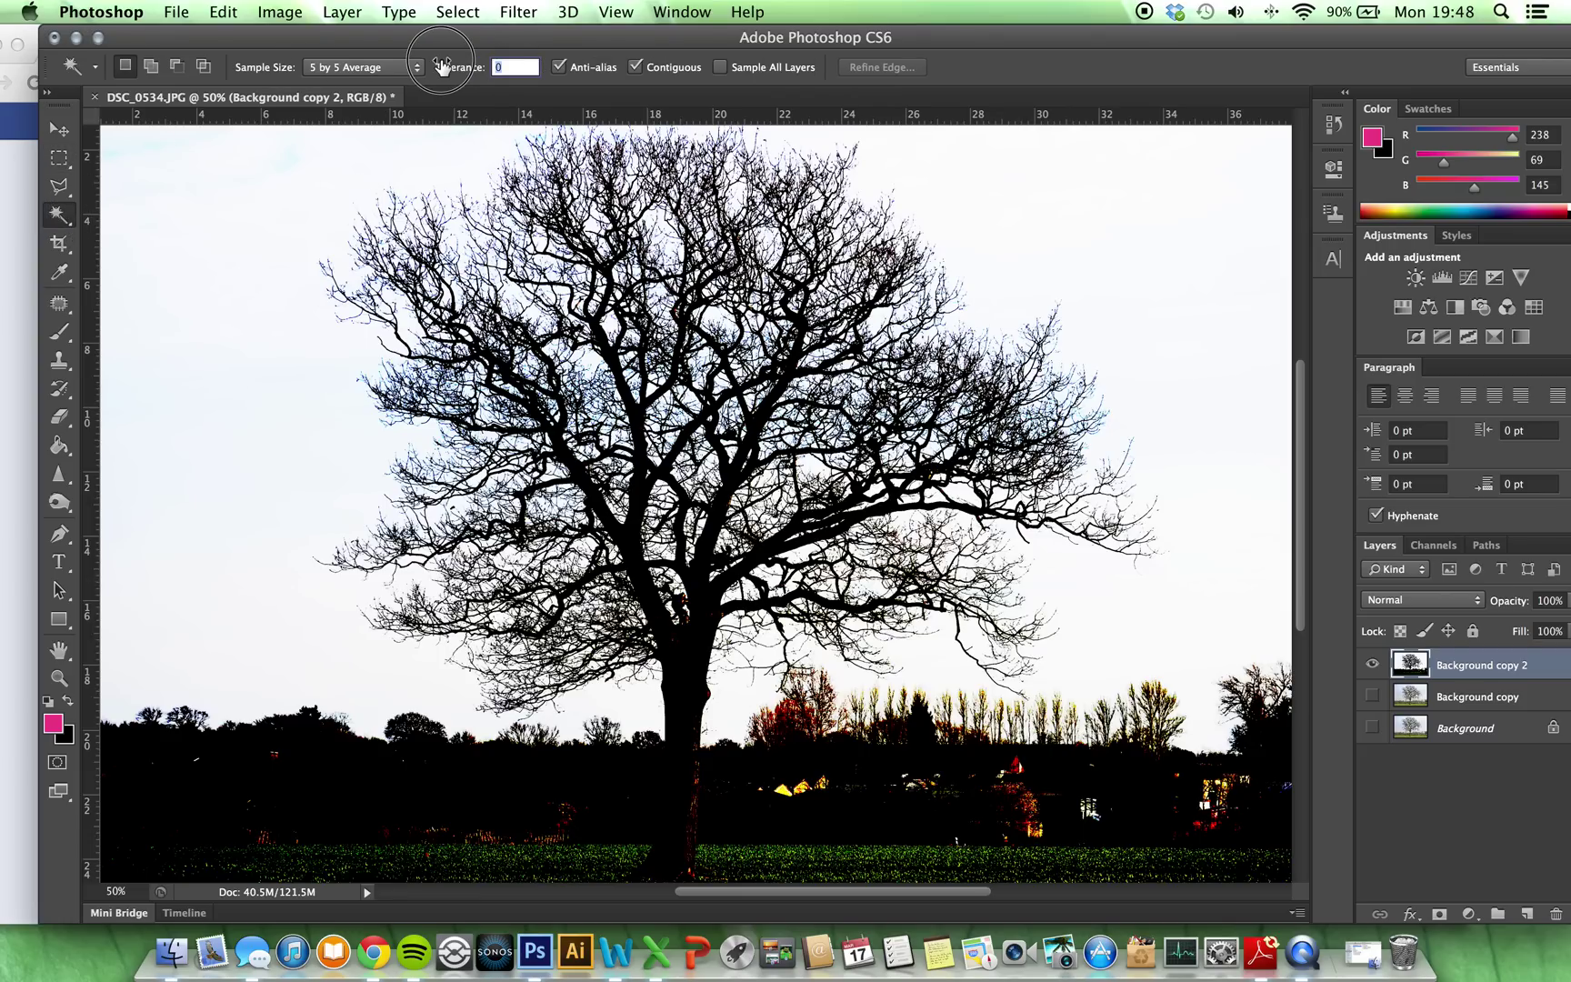
key(Return)
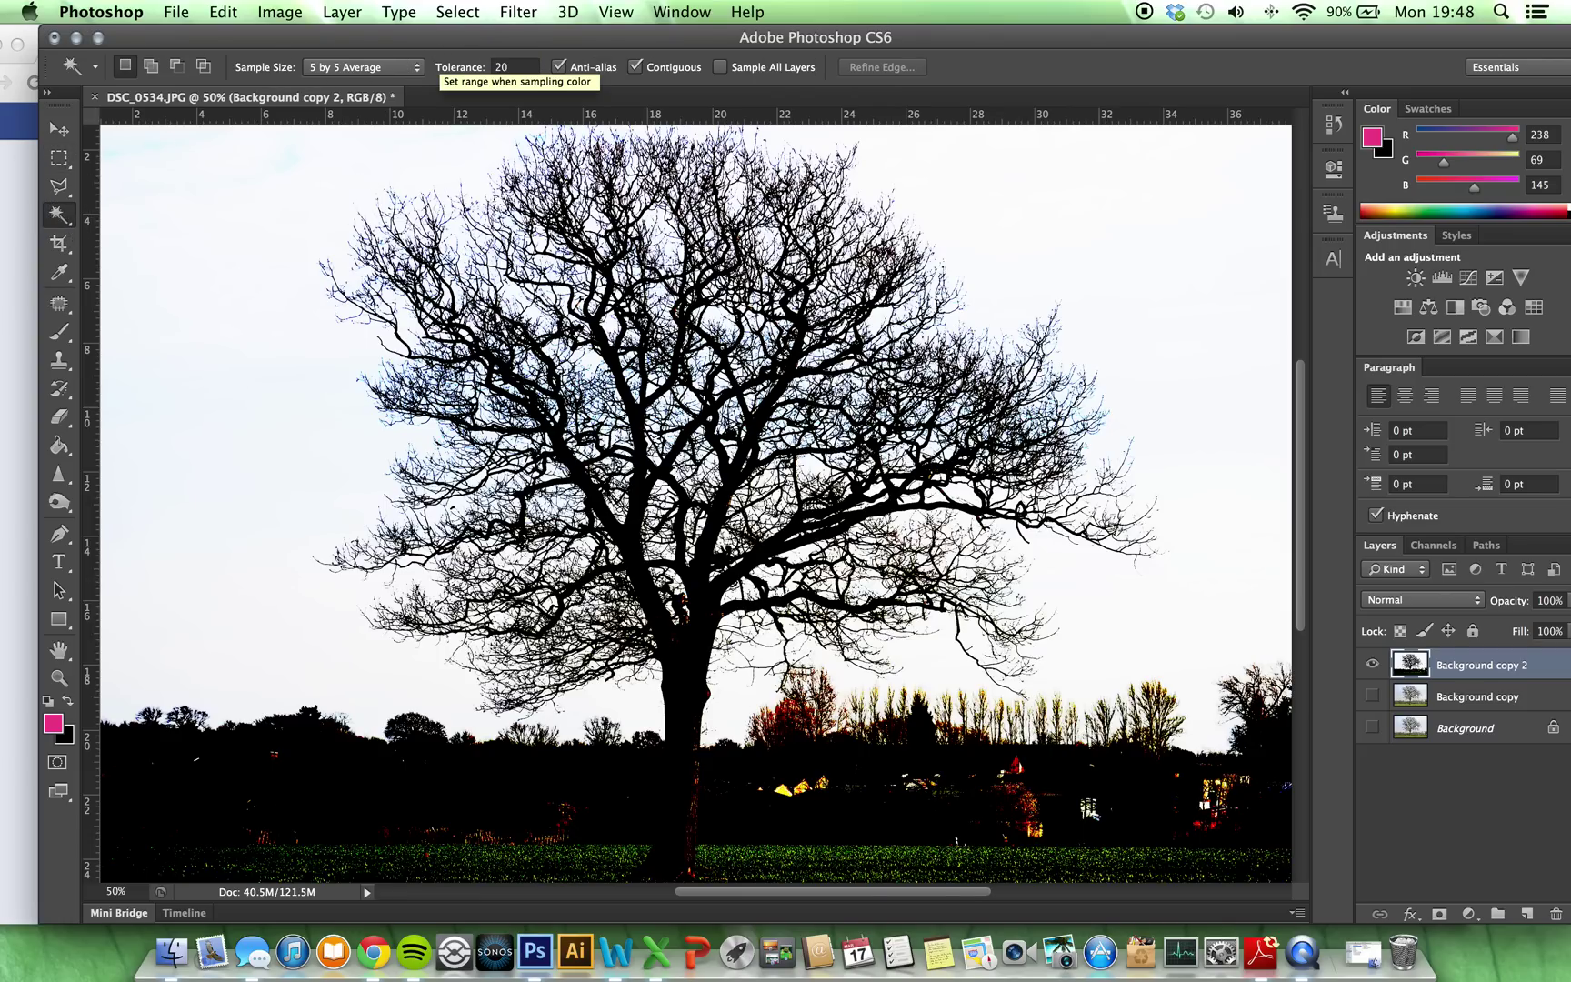
click(314, 384)
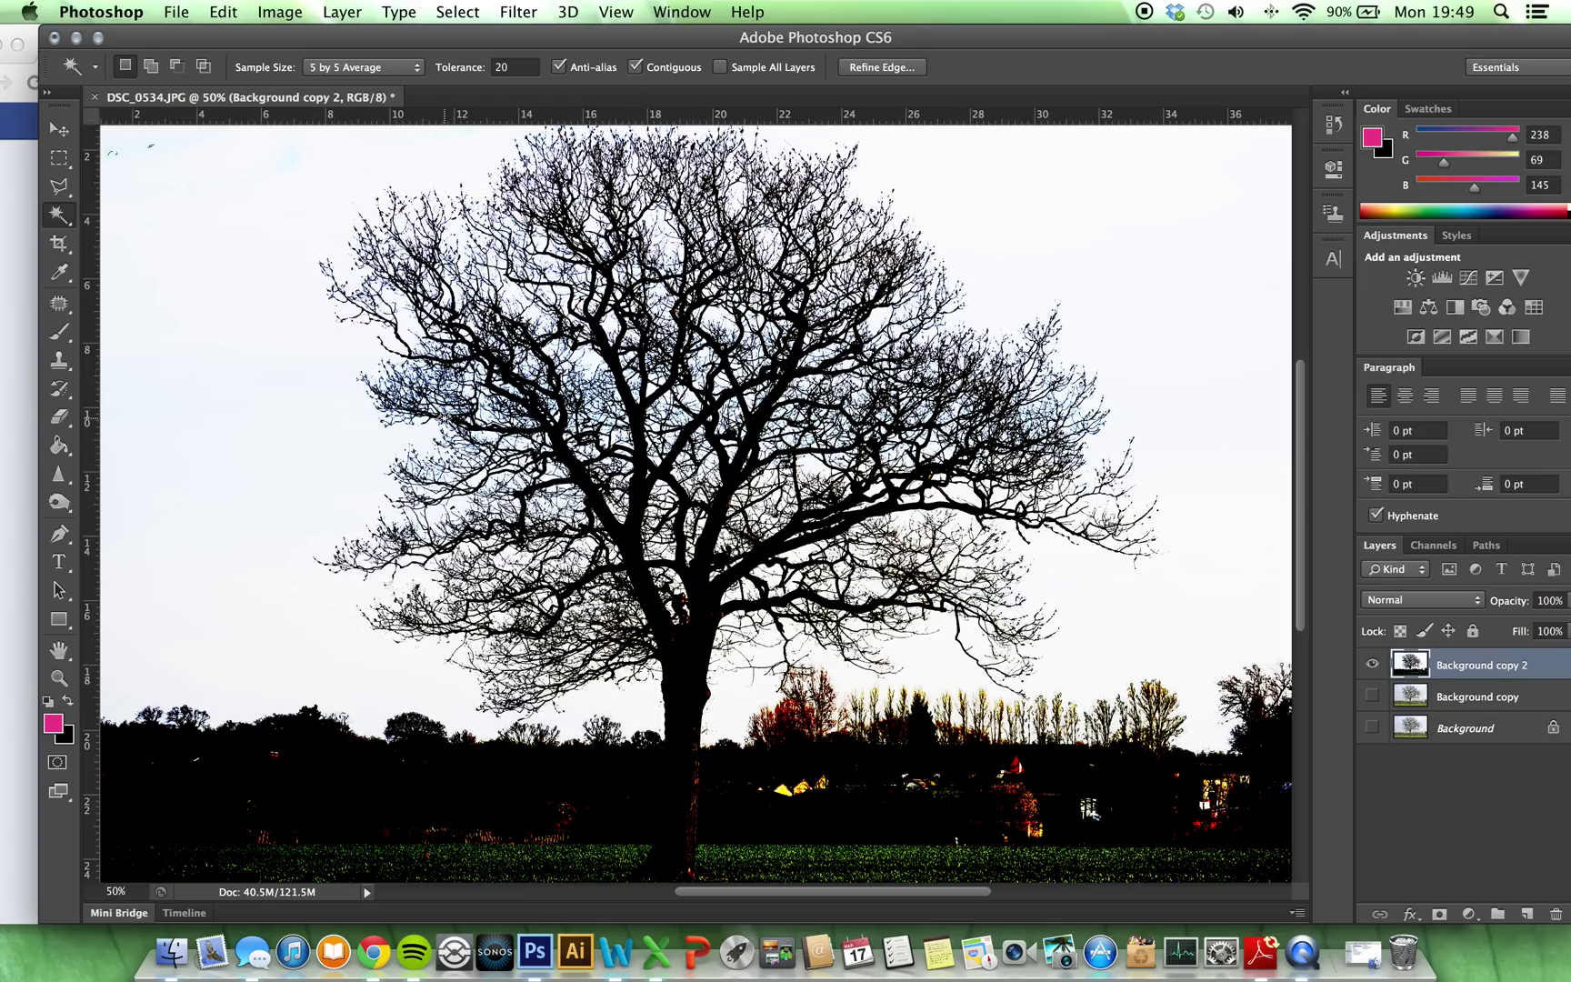
key(super+equal)
key(super+equal)
key(super+equal)
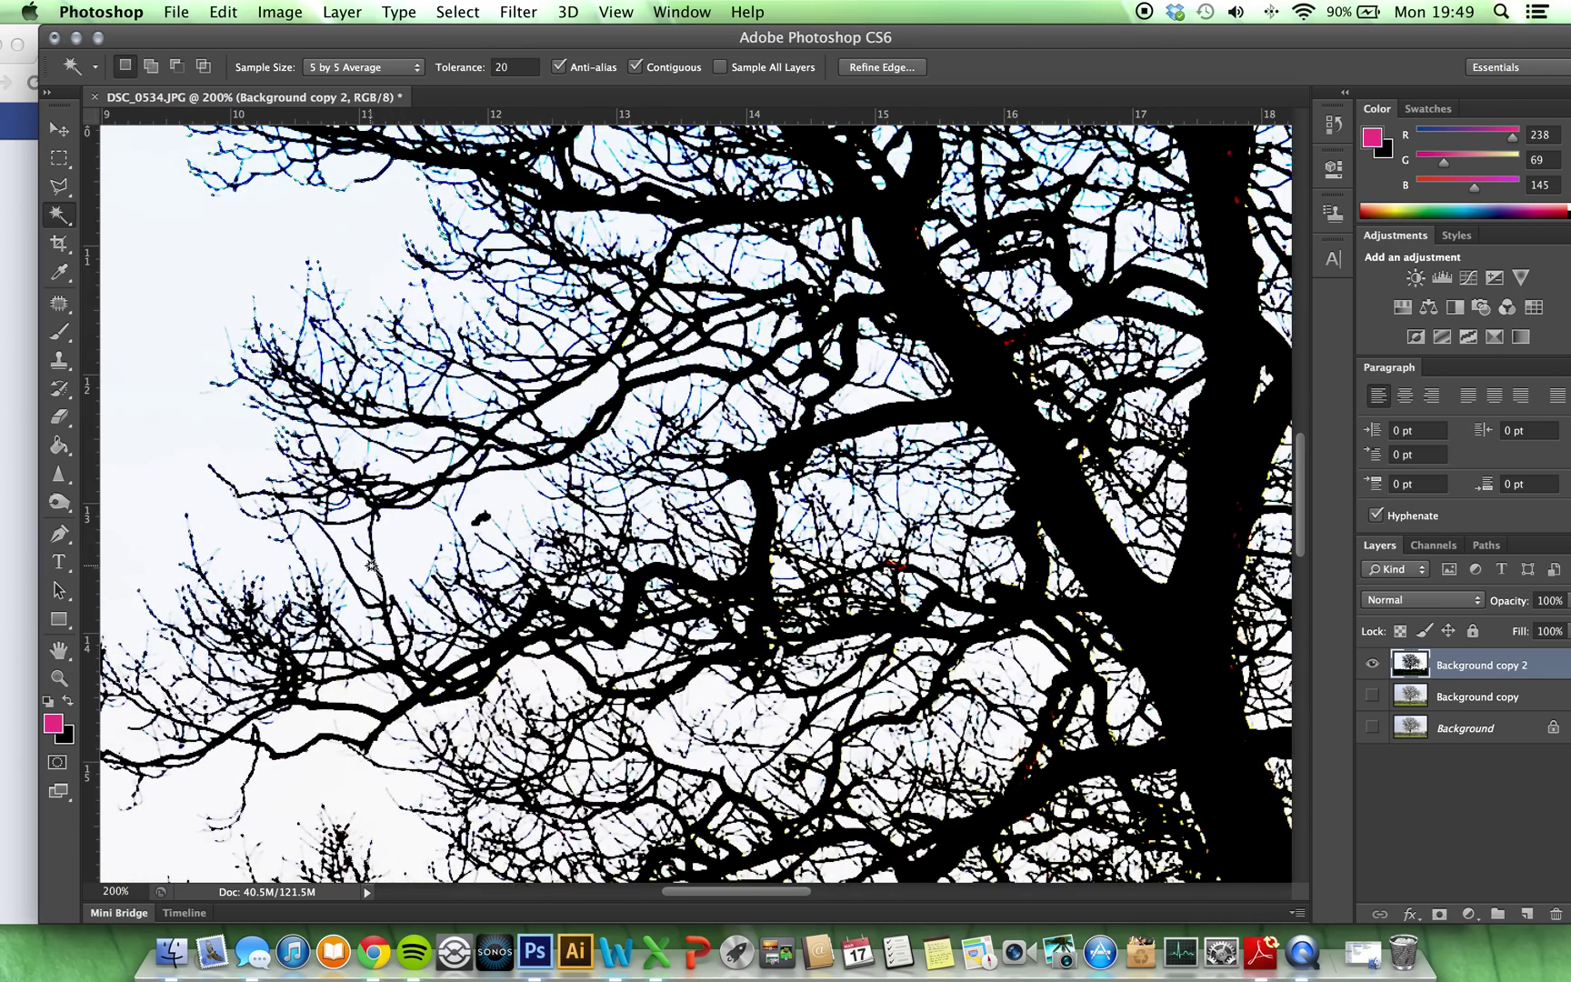
key(super+minus)
key(super+minus)
key(super+minus)
key(super+minus)
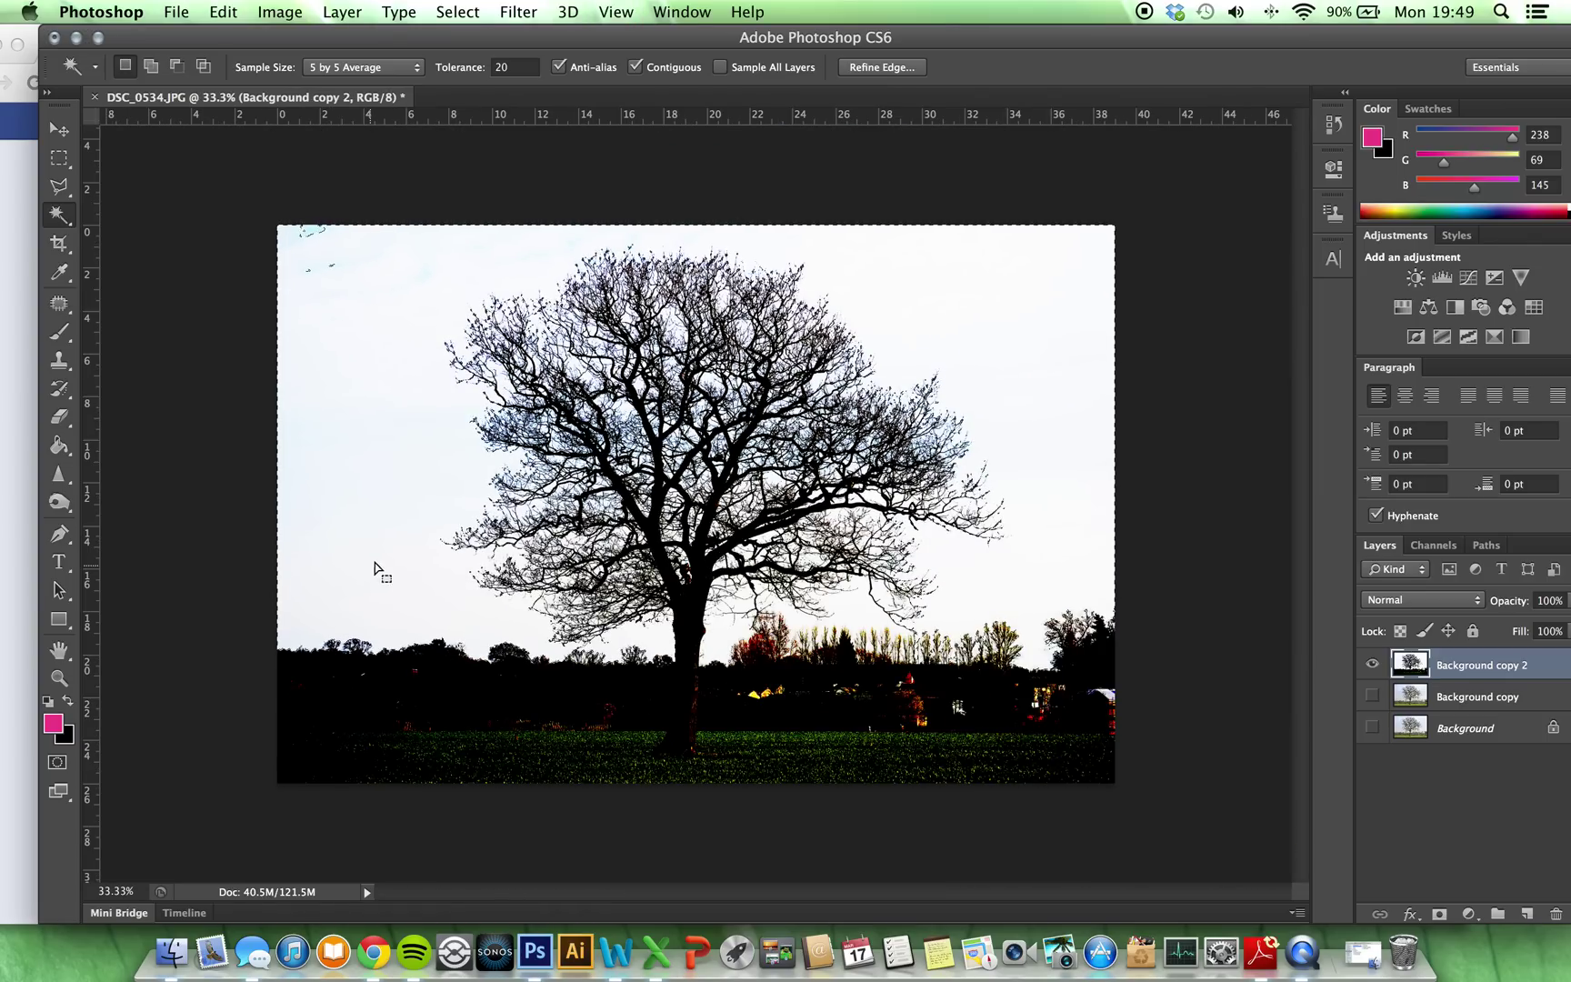
click(61, 160)
click(327, 220)
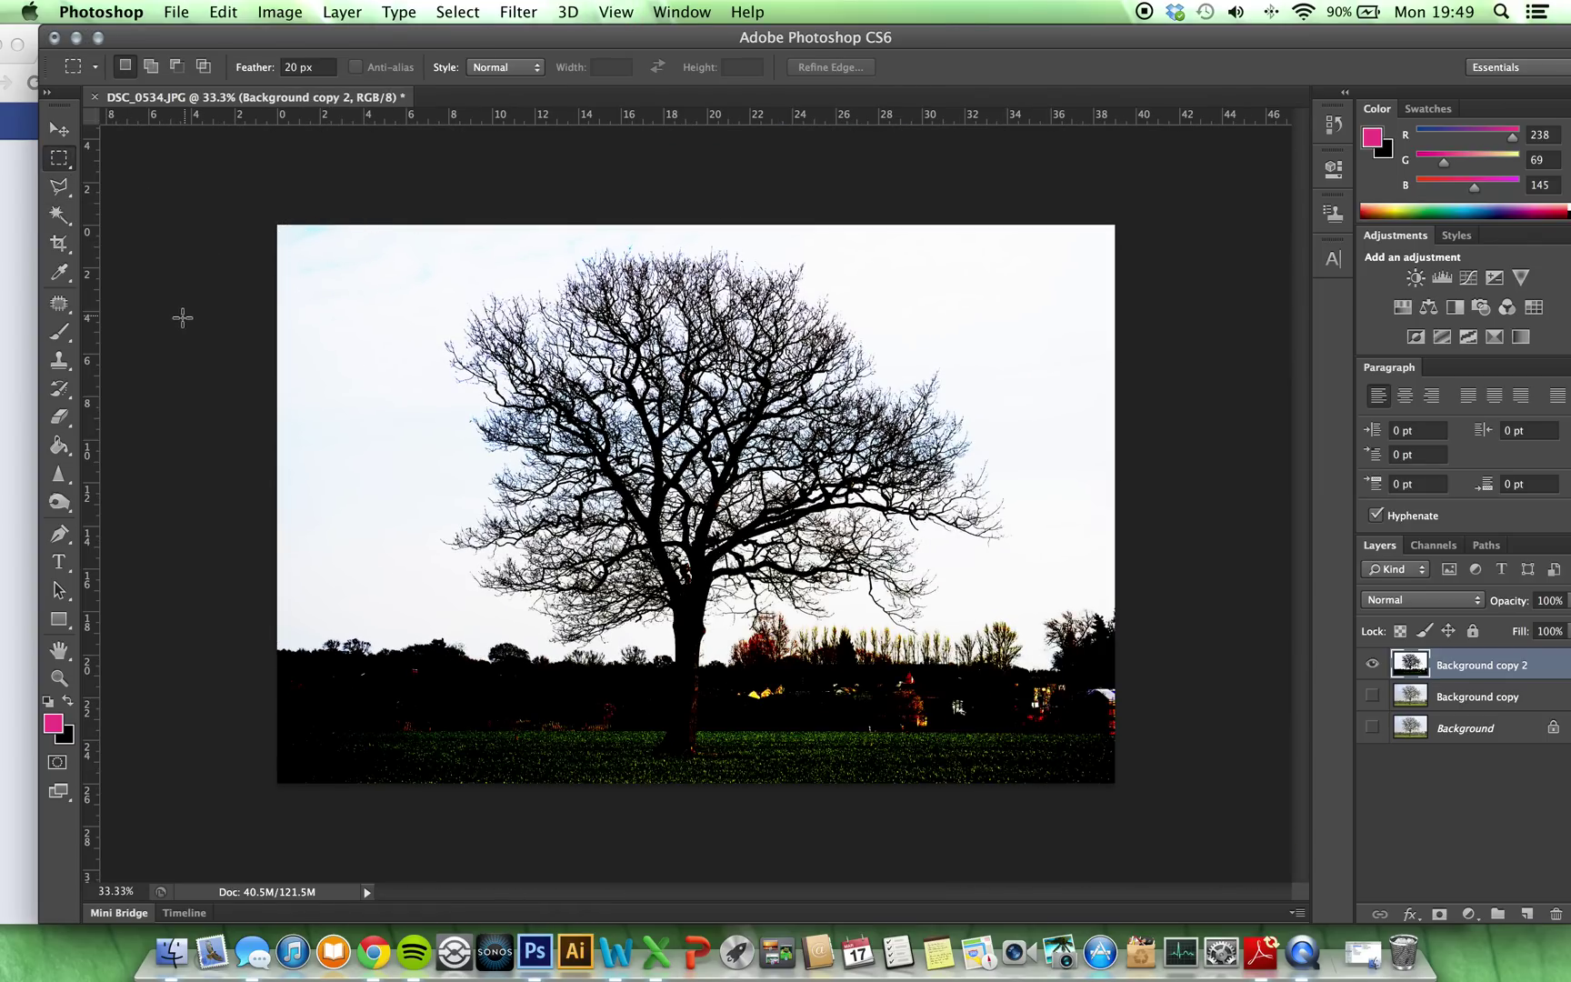
Select the sky around the tree with the Magic Wand at tolerance 30
click(59, 214)
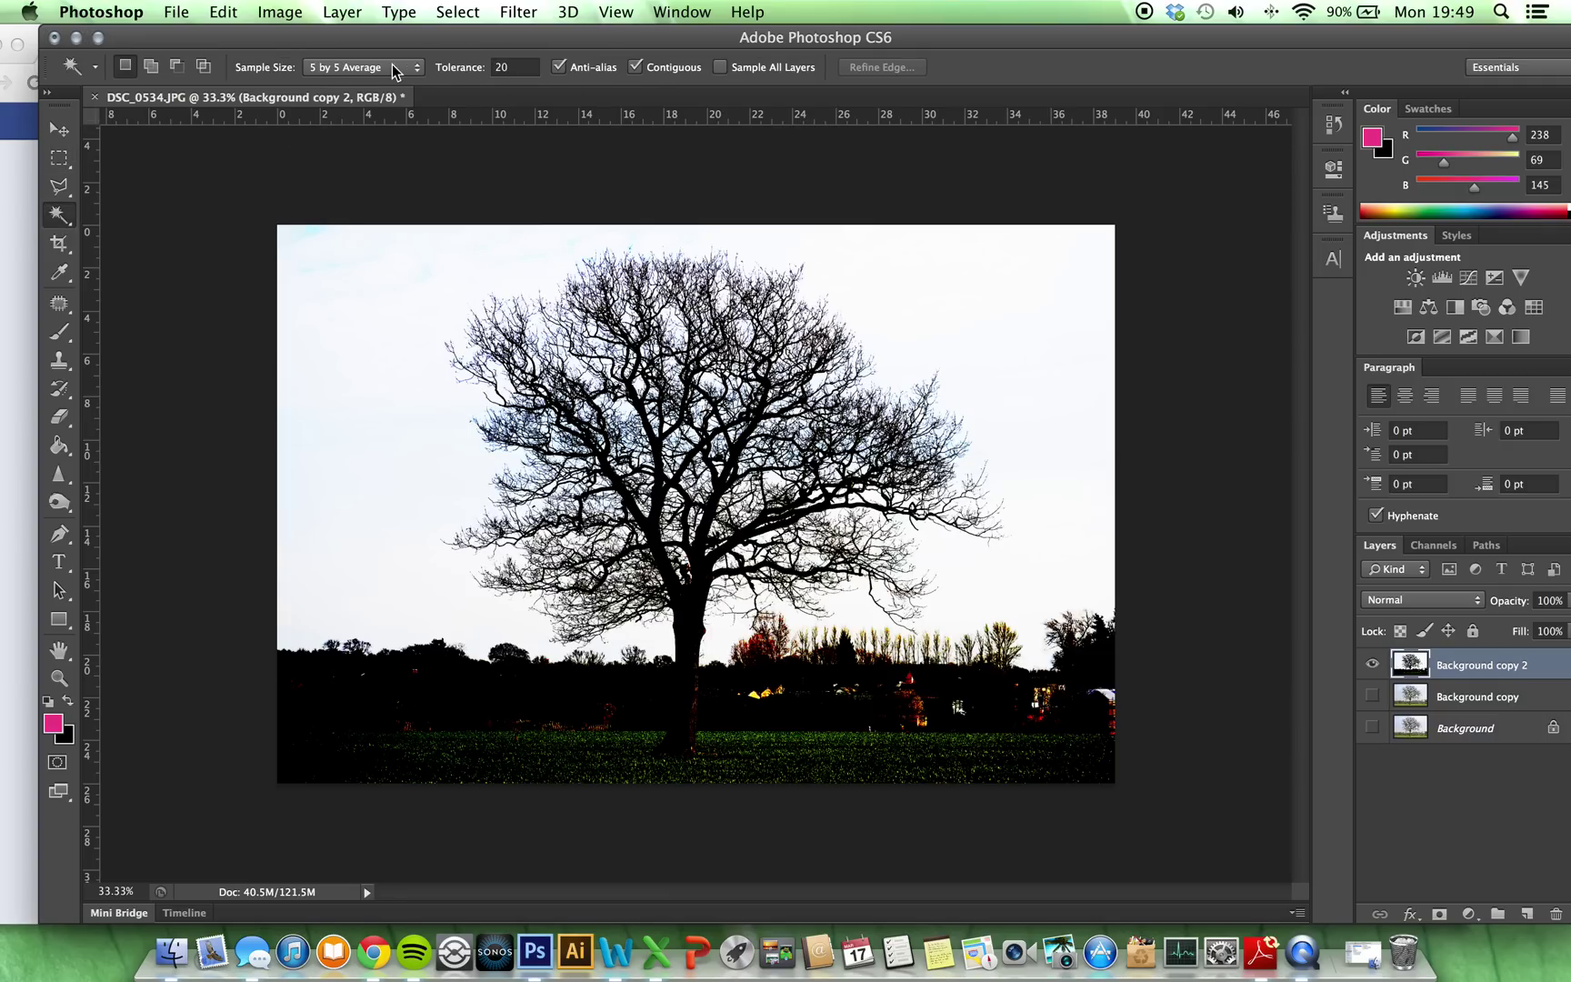
double_click(503, 68)
text(30)
key(Return)
click(450, 461)
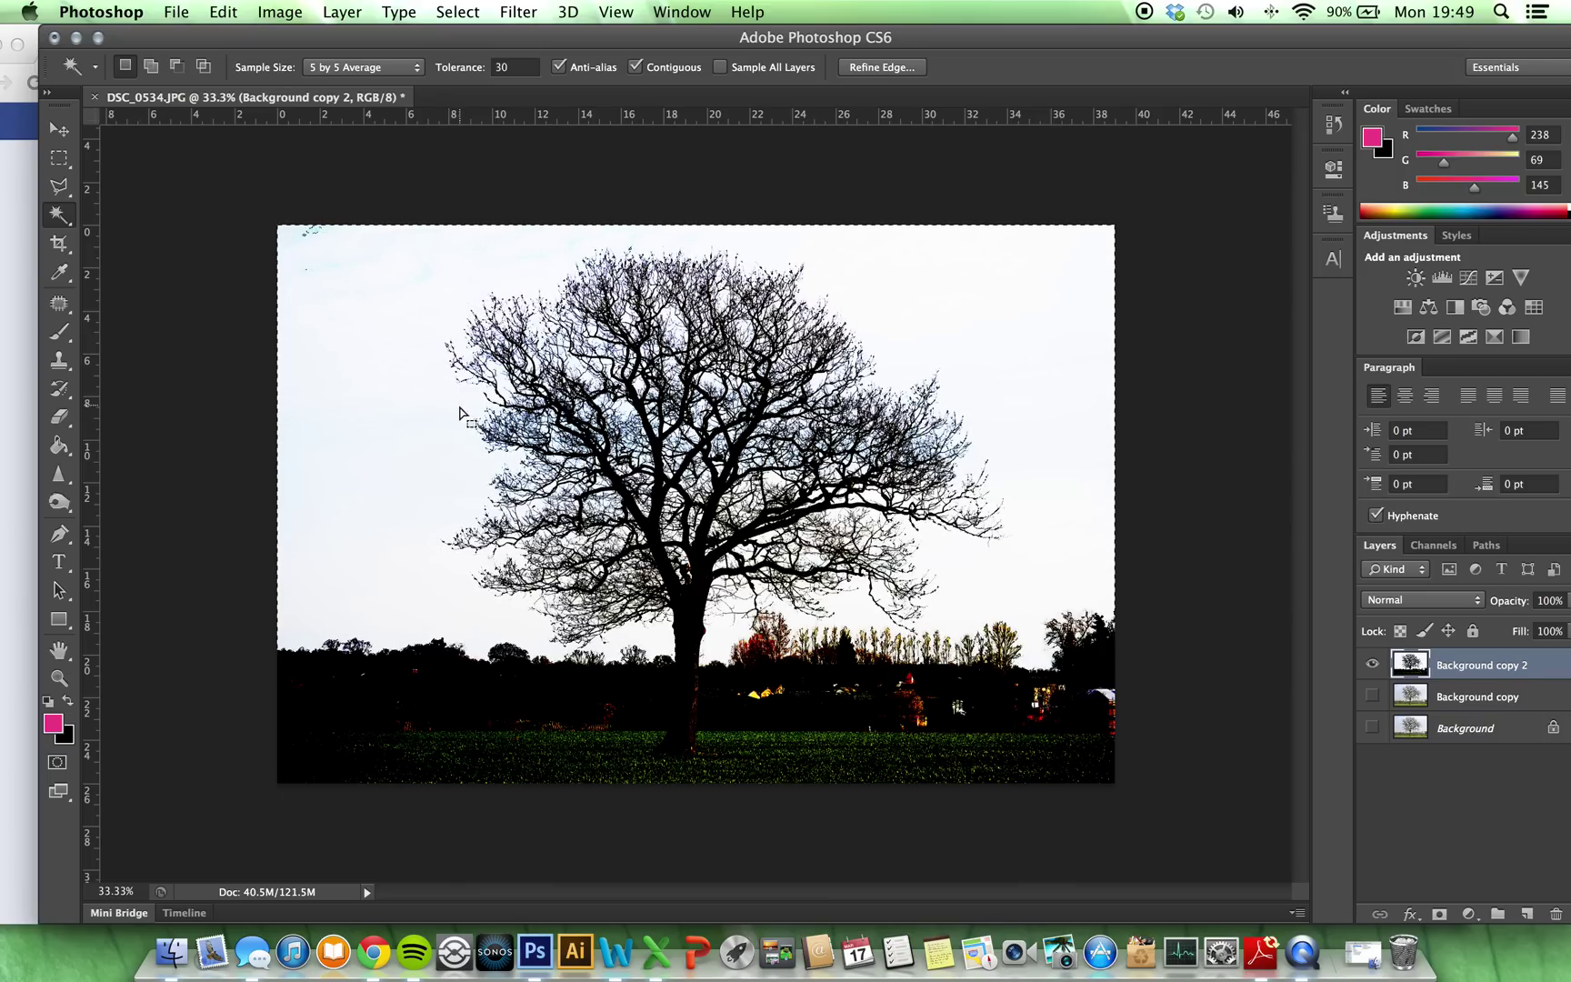
Apply Select > Similar to catch sky between the branches, zooming in to verify
click(469, 12)
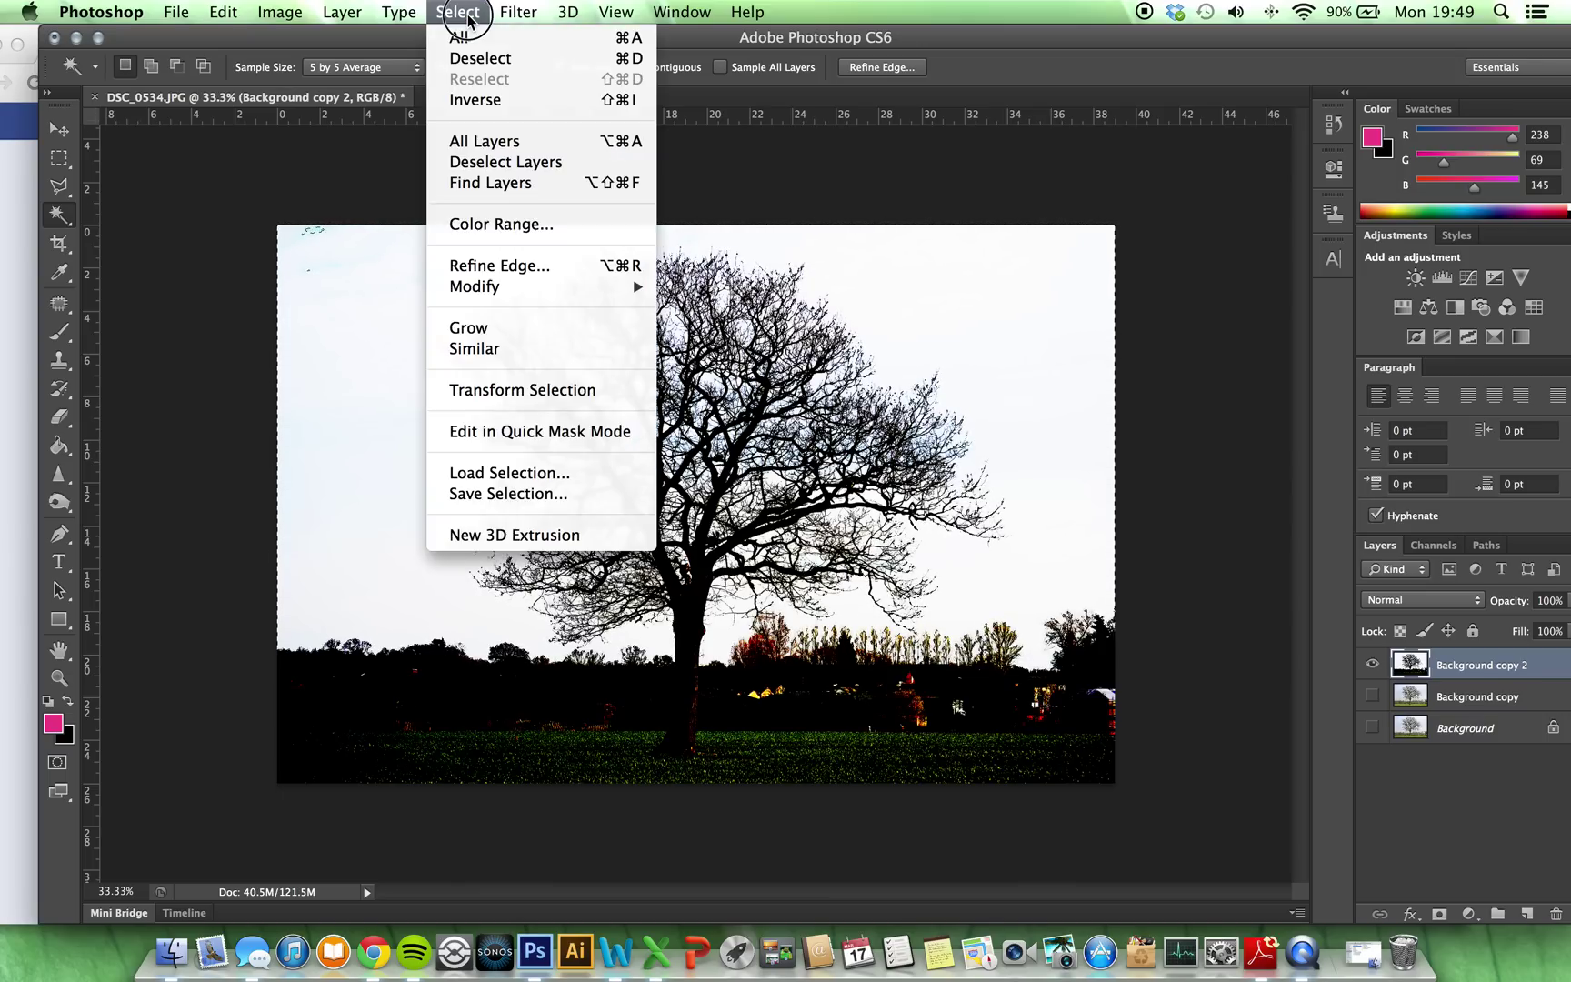
click(521, 351)
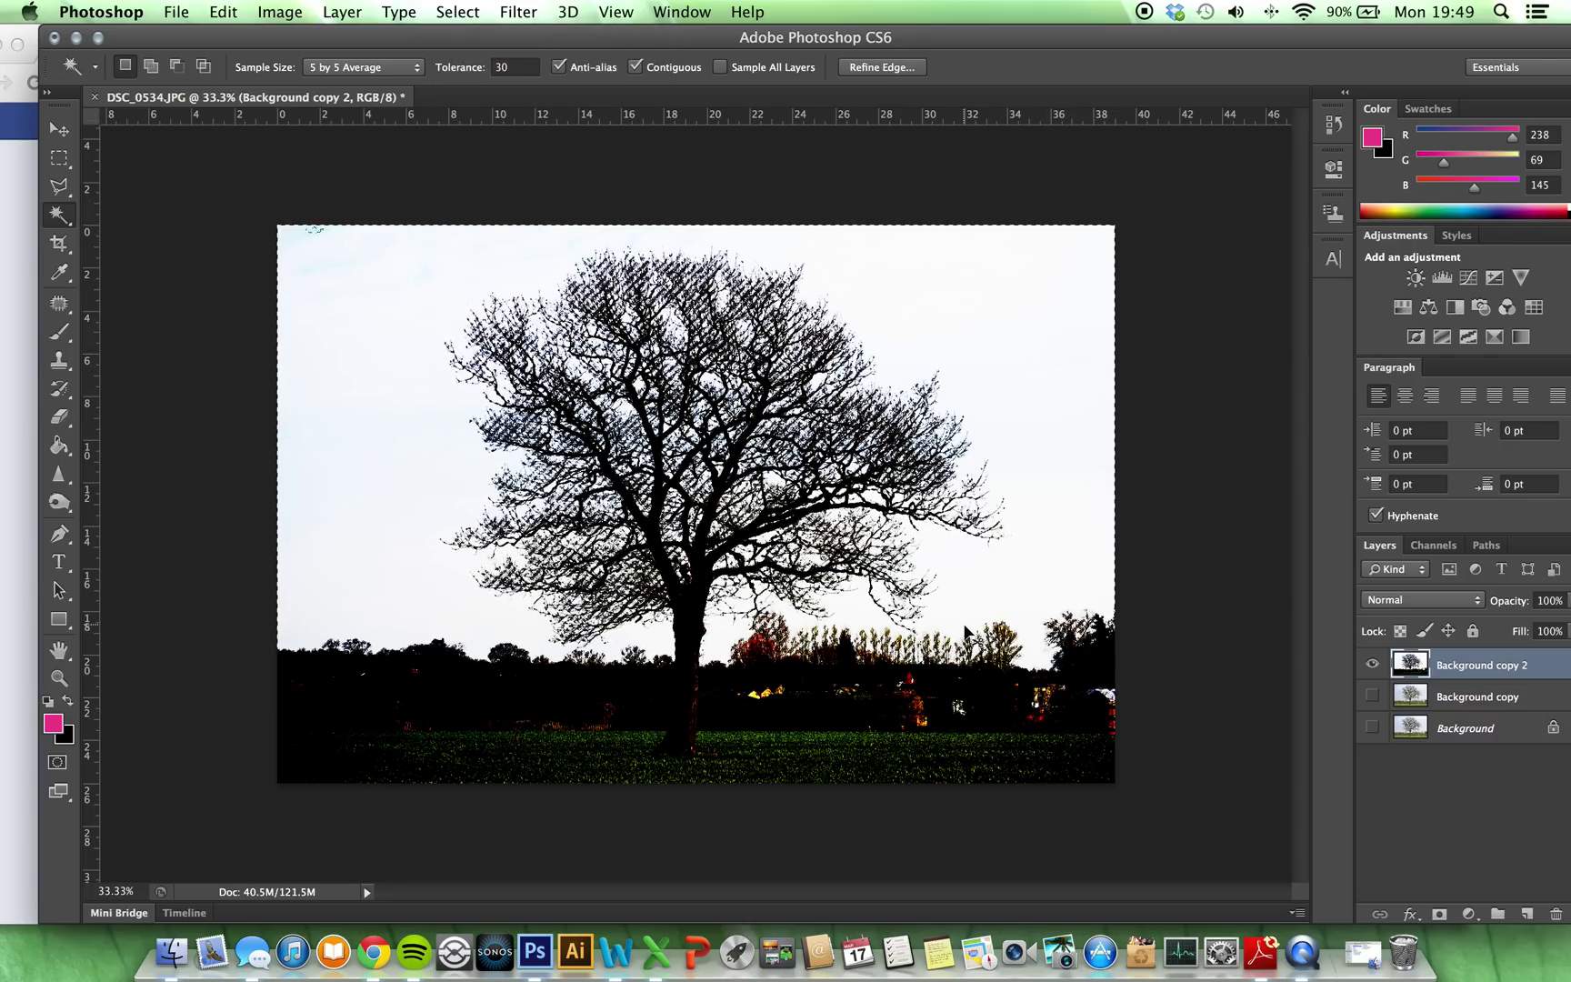
key(super+equal)
key(super+equal)
key(super+equal)
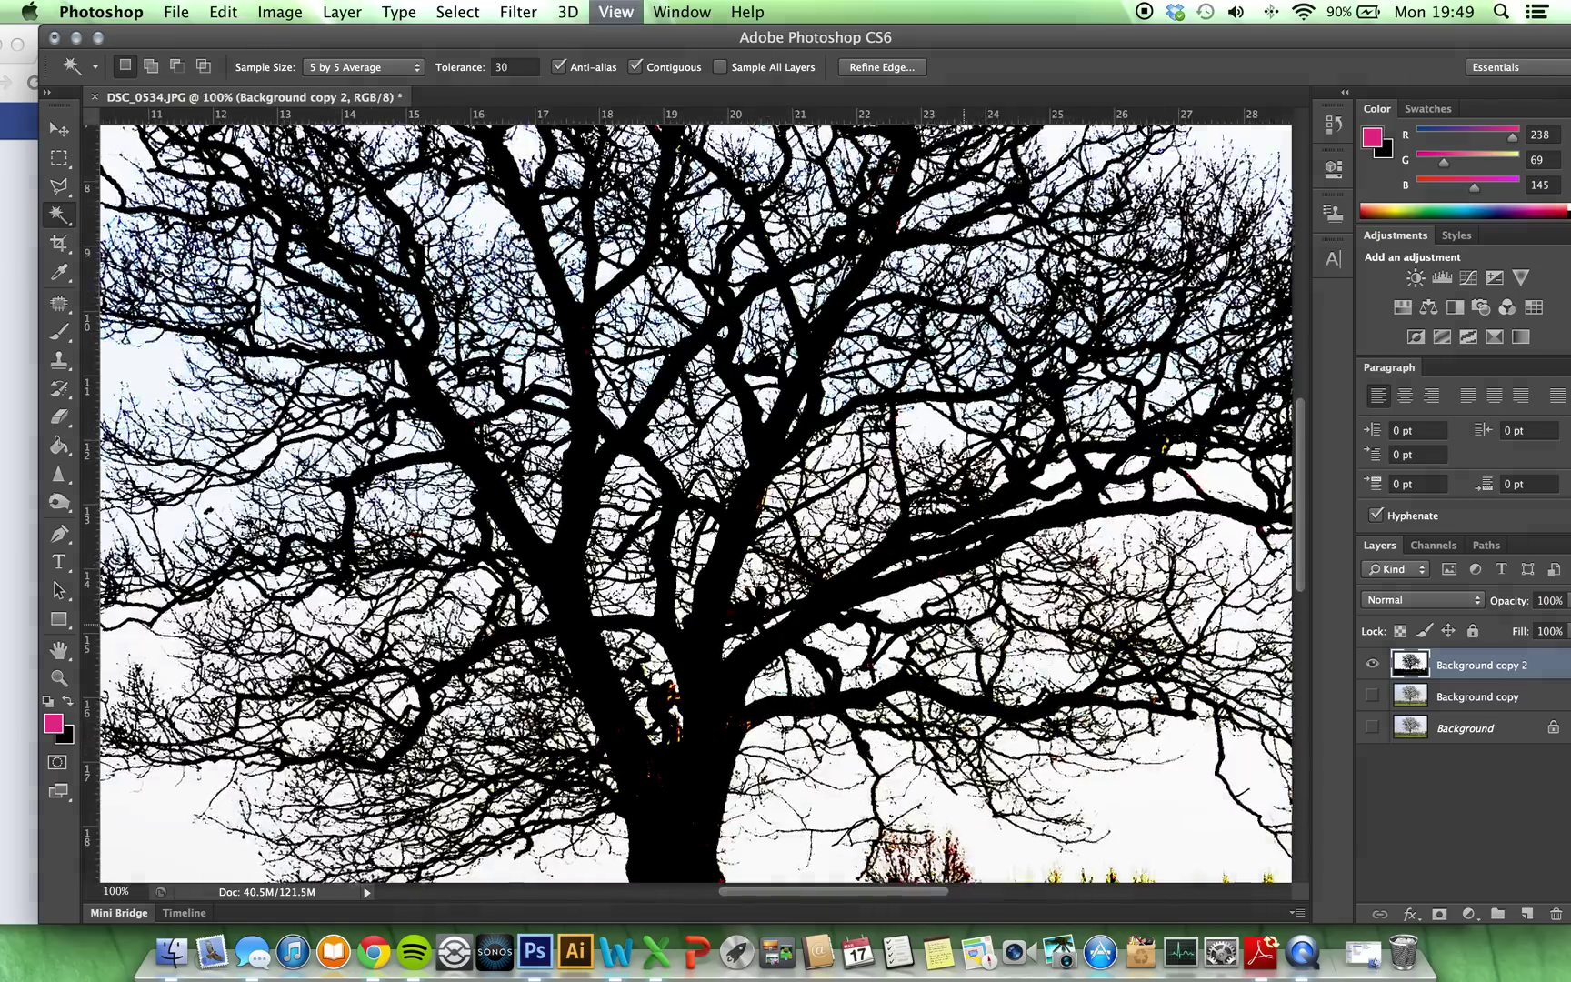
key(super+equal)
key(super+equal)
key(super+equal)
key(super+equal)
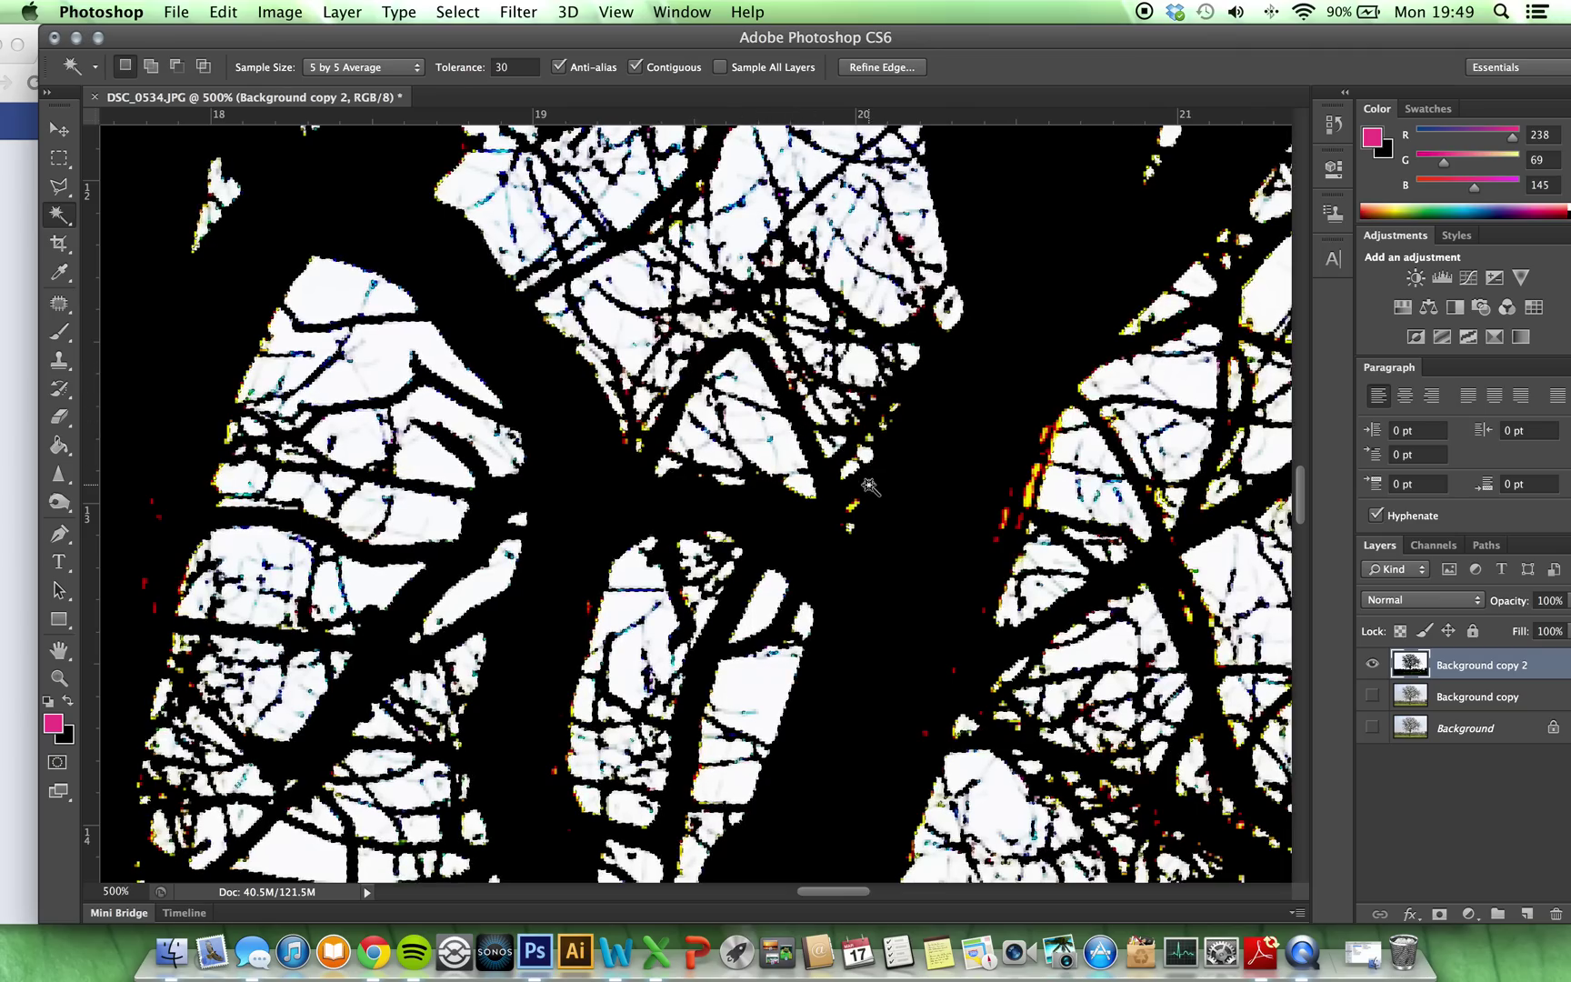
key(super+minus)
key(super+minus)
key(super+minus)
key(super+minus)
key(super+minus)
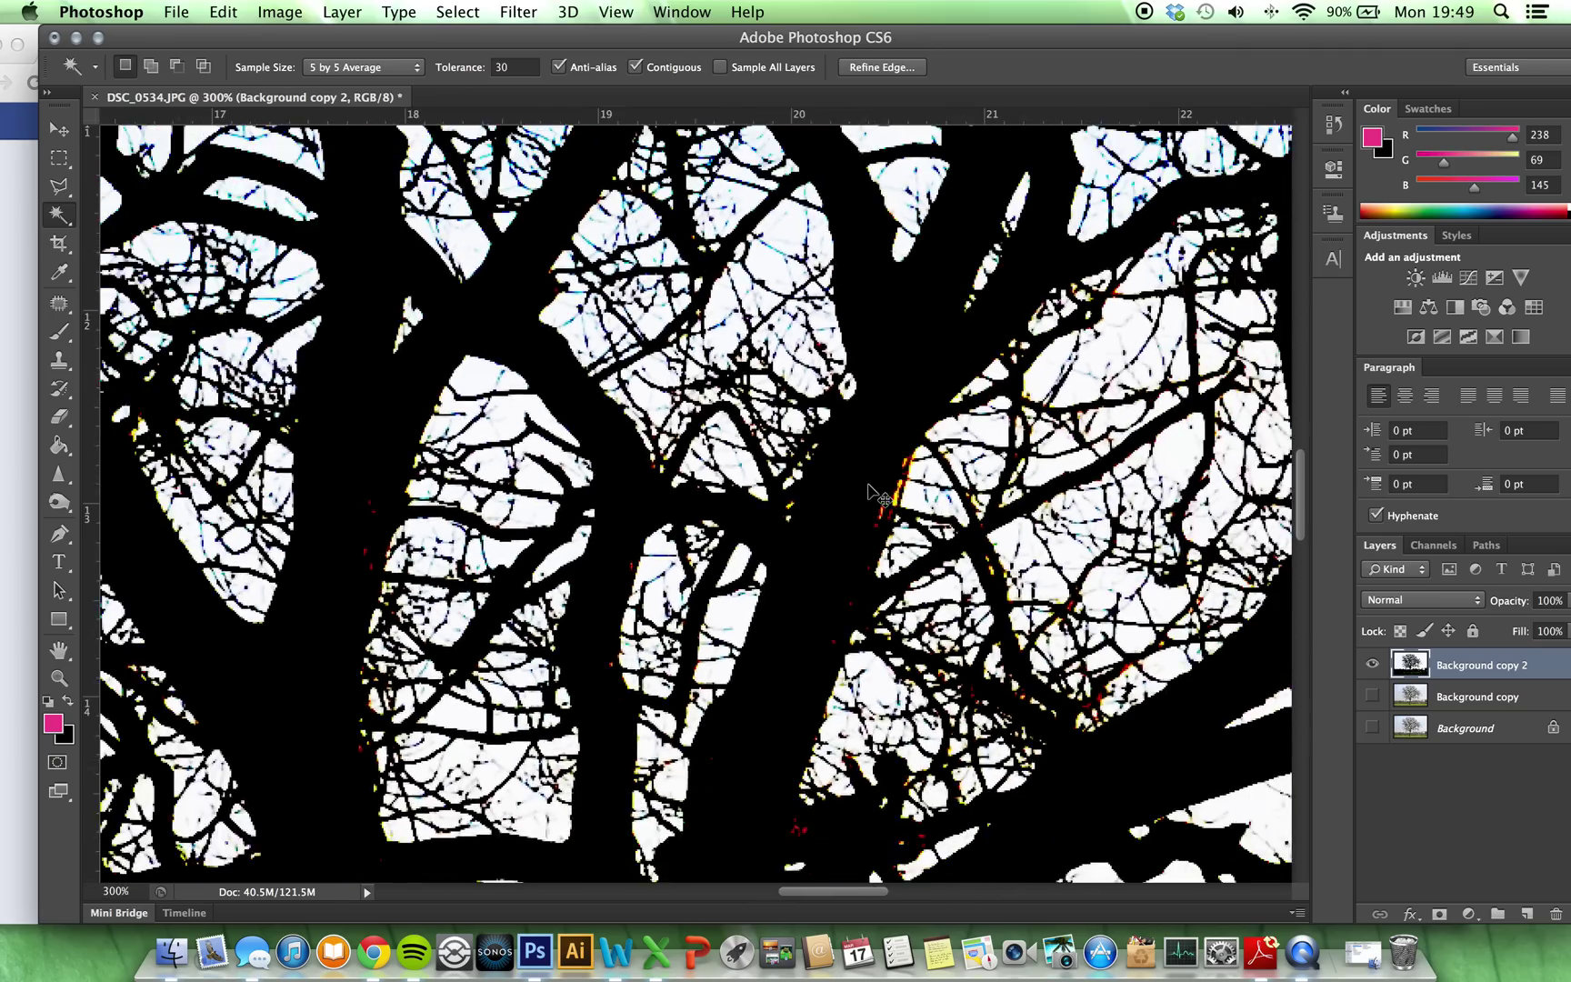
key(super+minus)
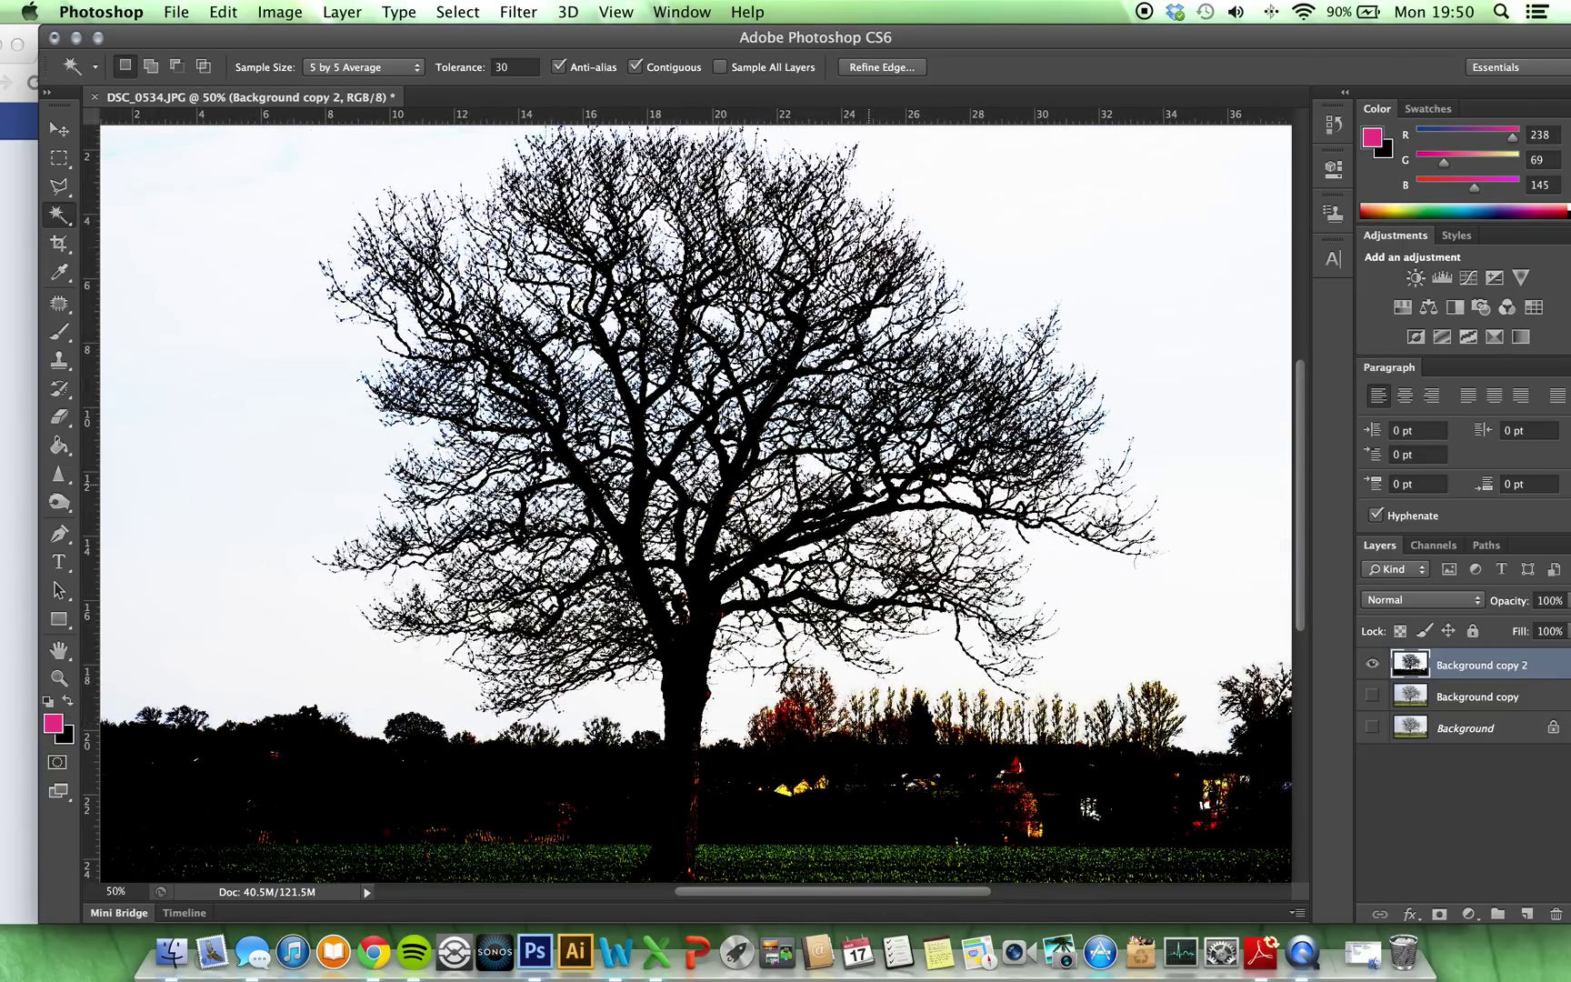
Make Background copy the visible active layer, delete the selected sky, then deselect
click(1373, 665)
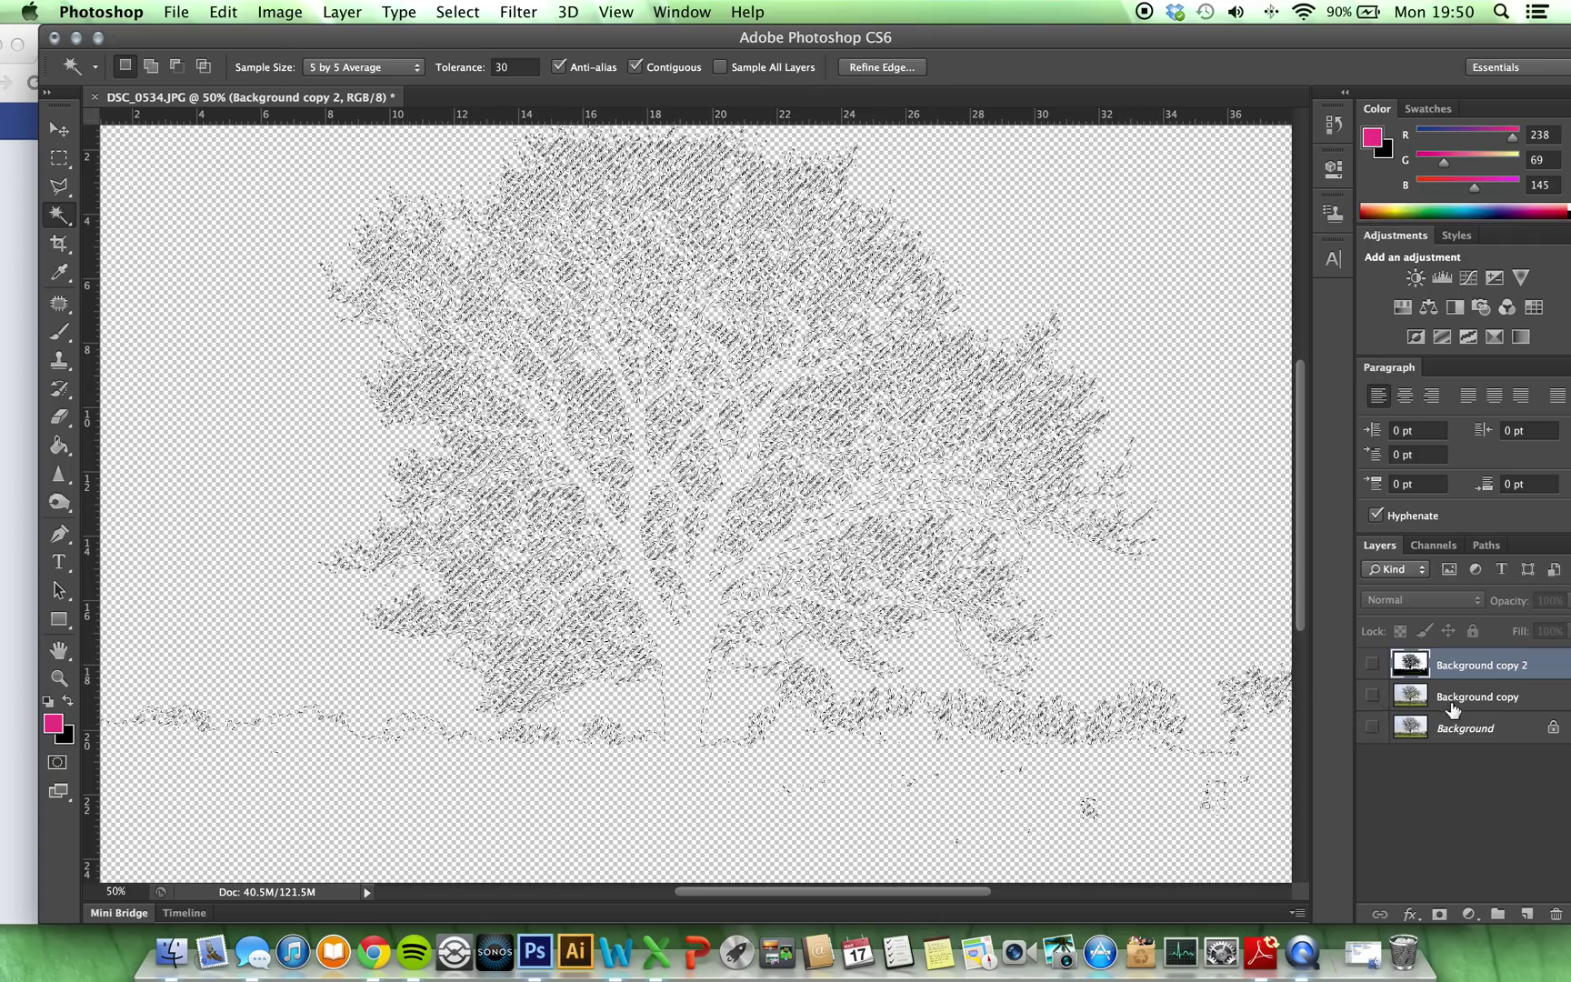
click(1461, 708)
click(1372, 697)
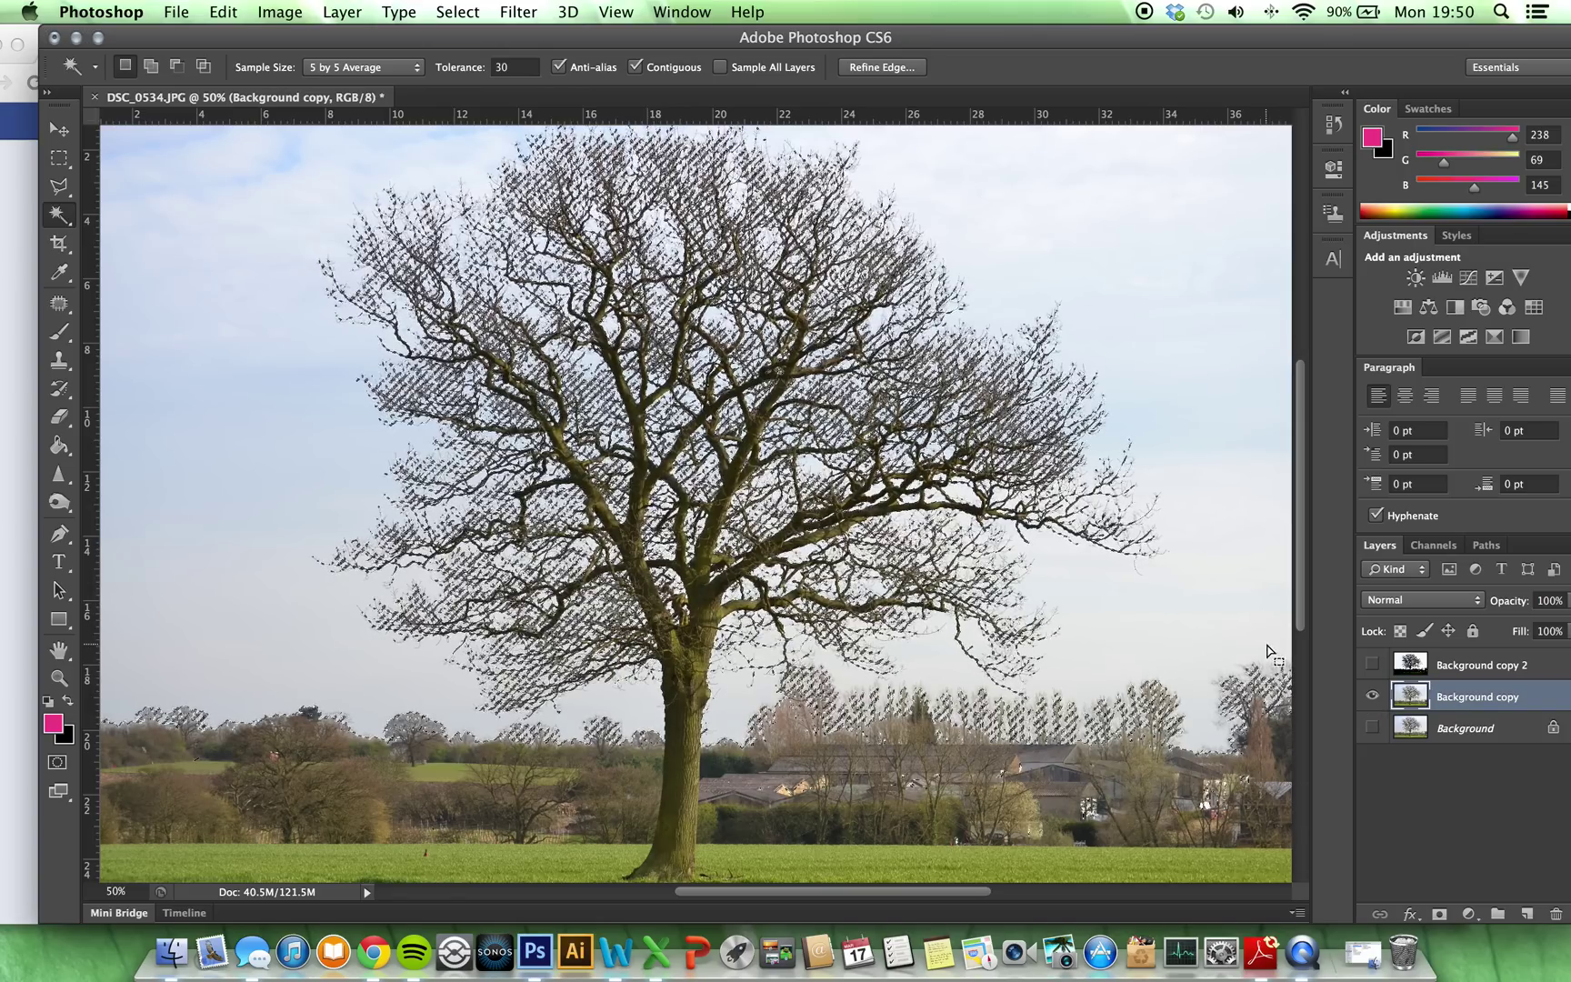
key(Delete)
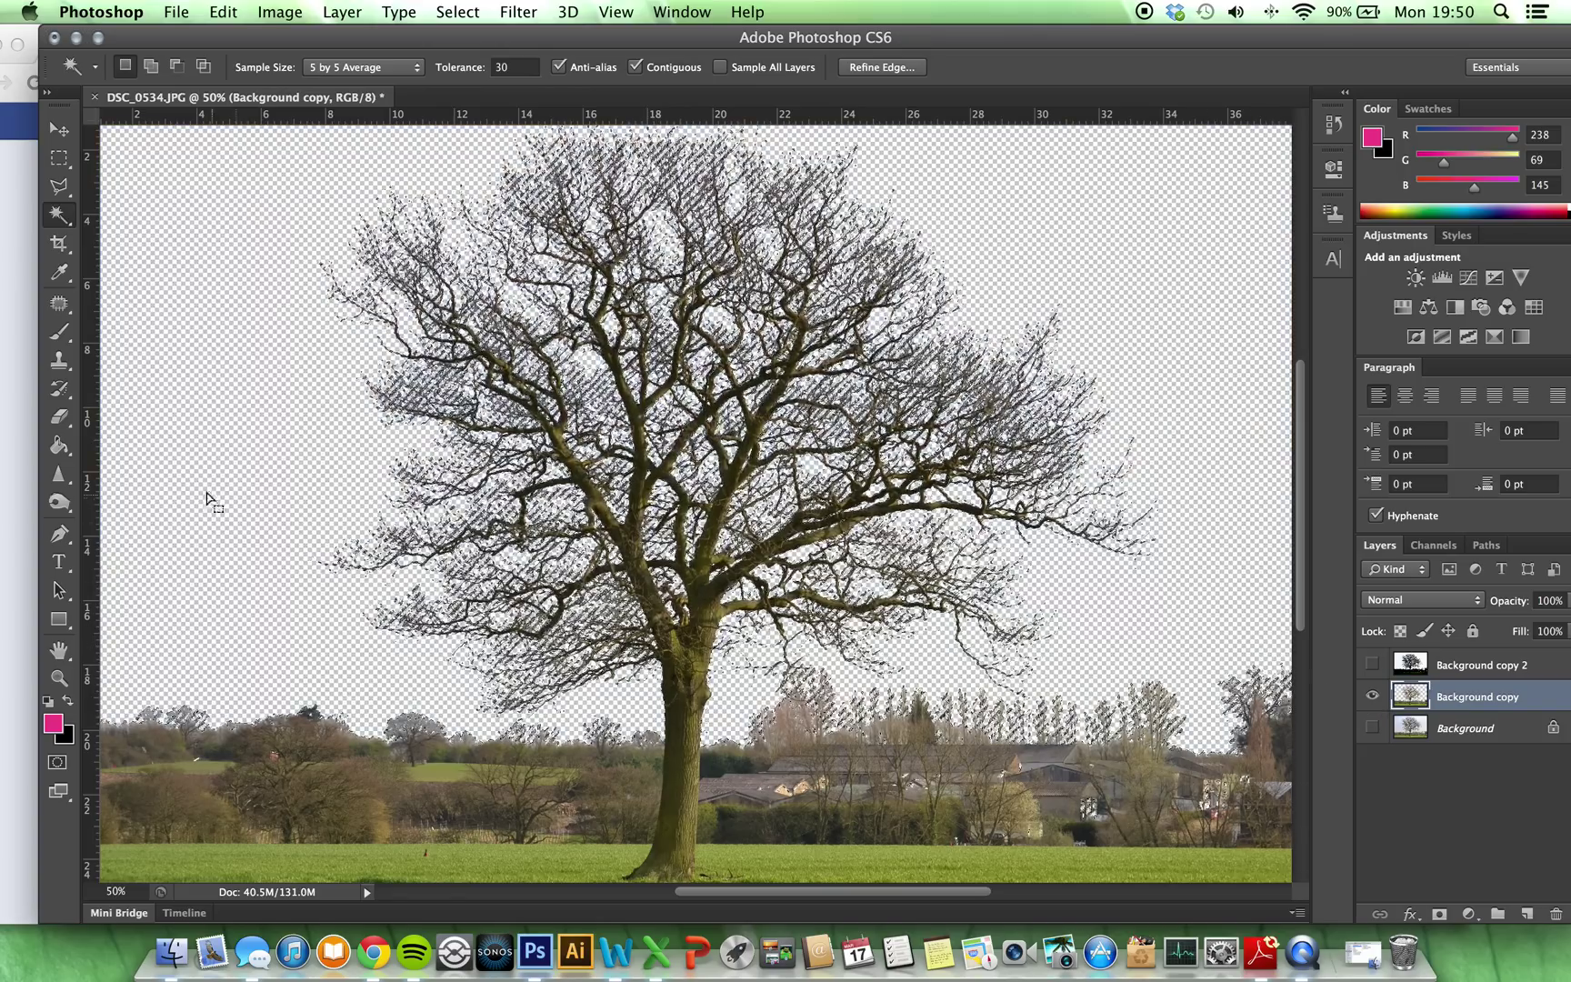
click(59, 157)
click(193, 247)
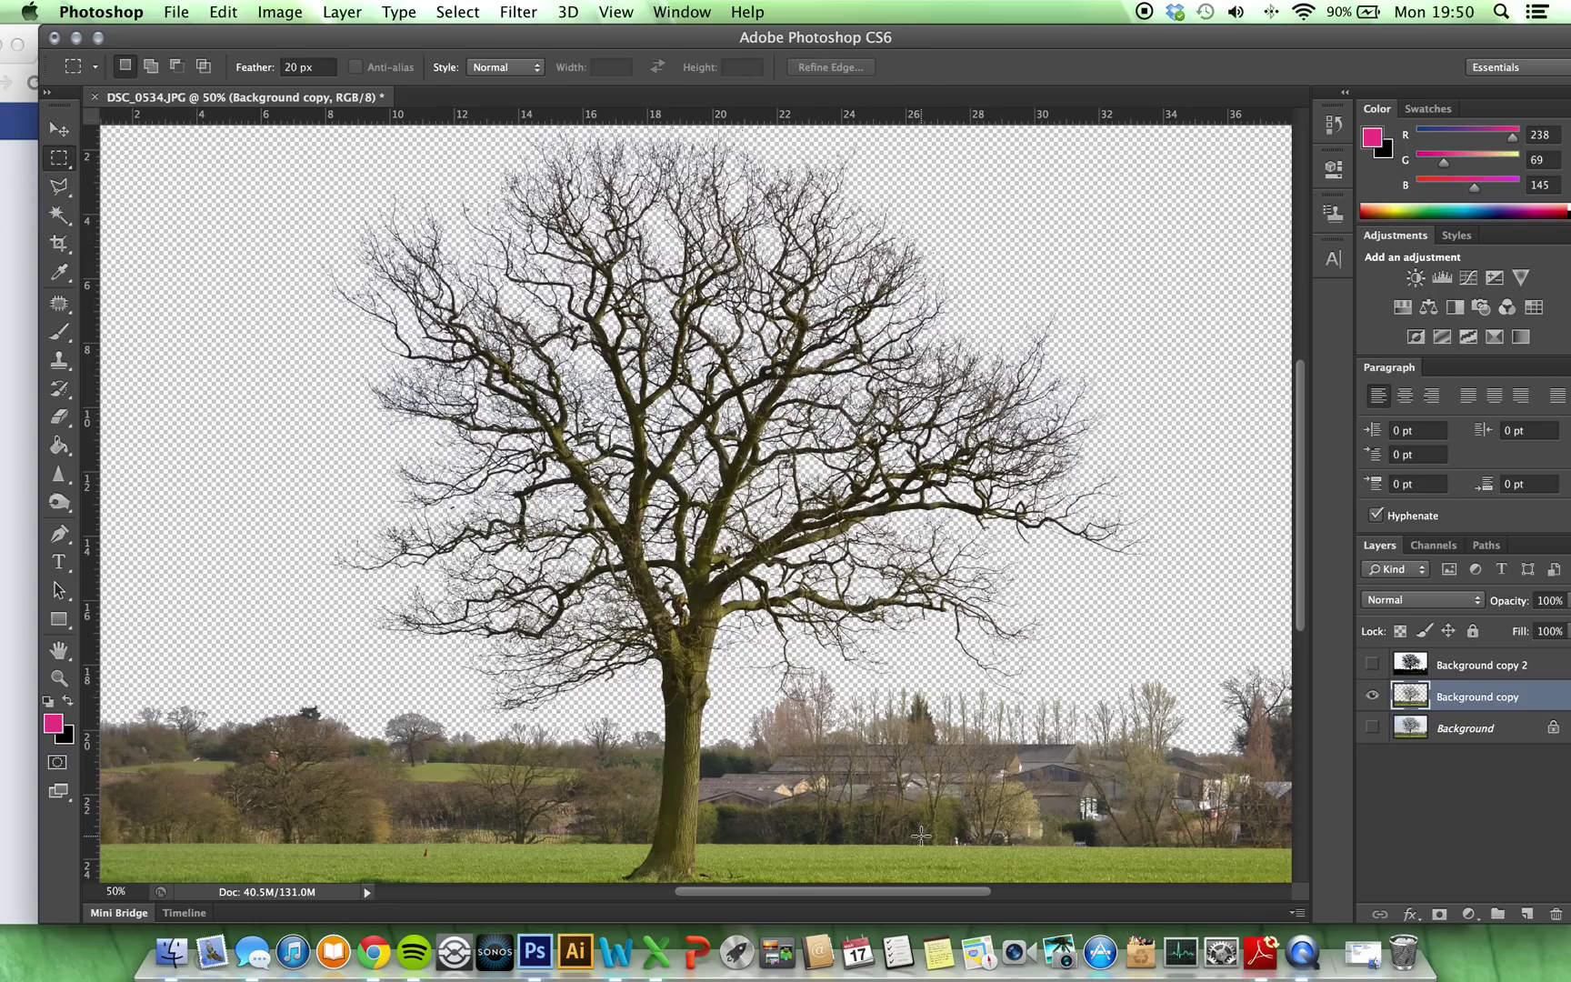
Zoom in to inspect the cut-out branches, then zoom back out to the whole tree
key(super+equal)
key(super+equal)
key(super+equal)
key(super+equal)
key(super+equal)
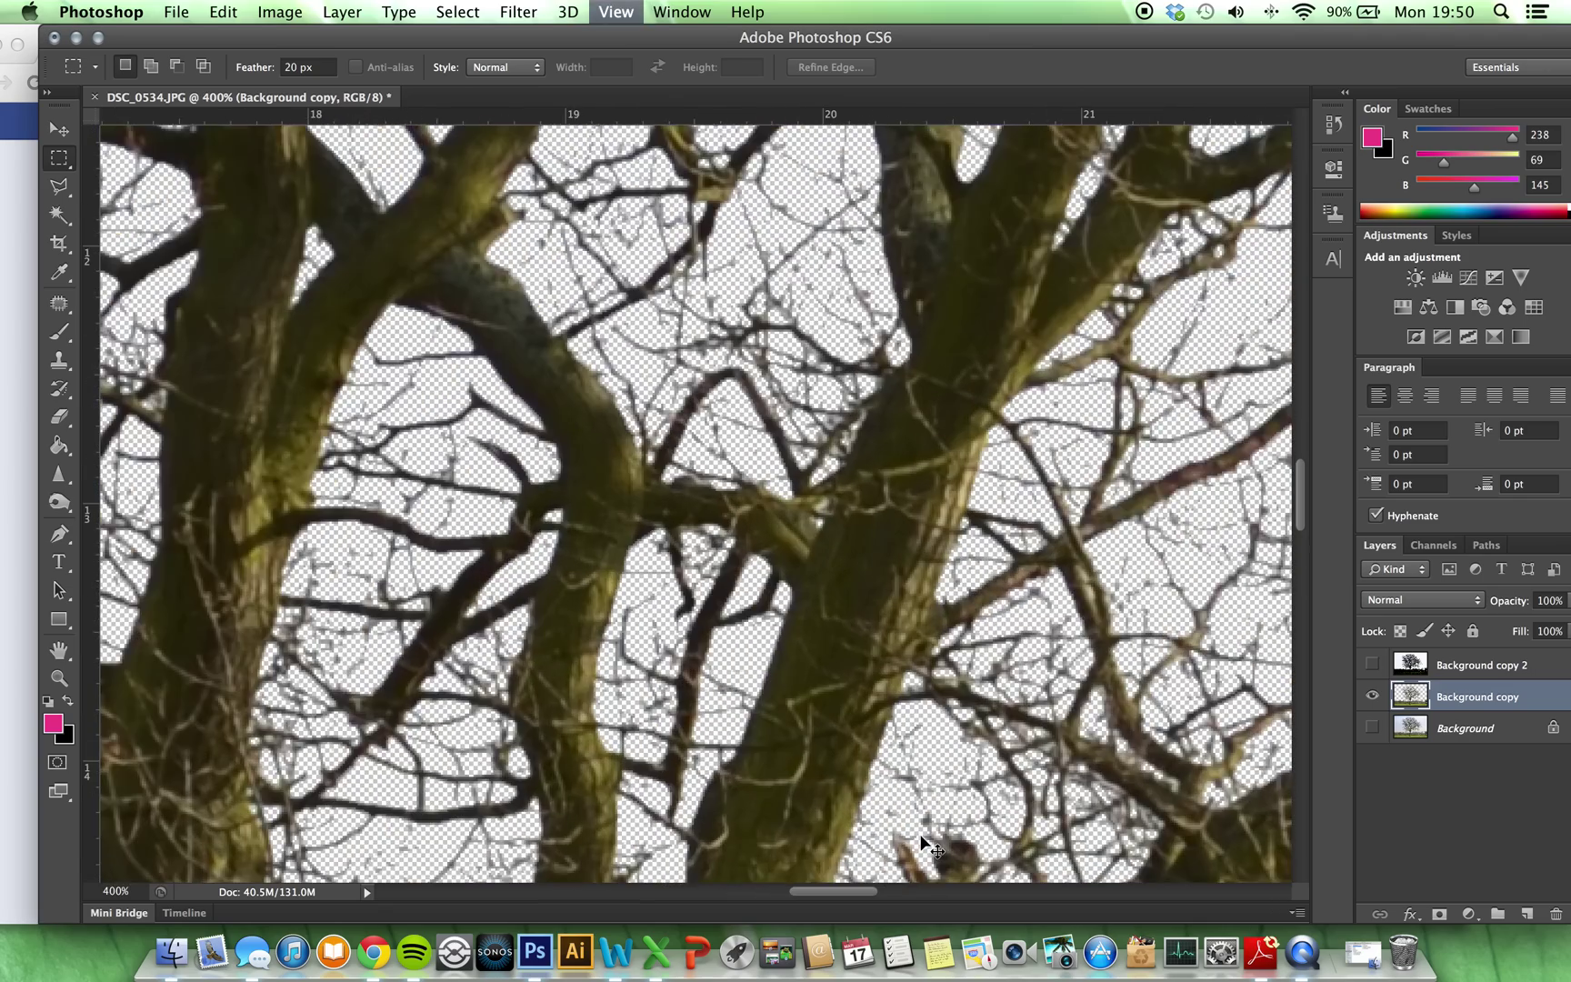
key(super+equal)
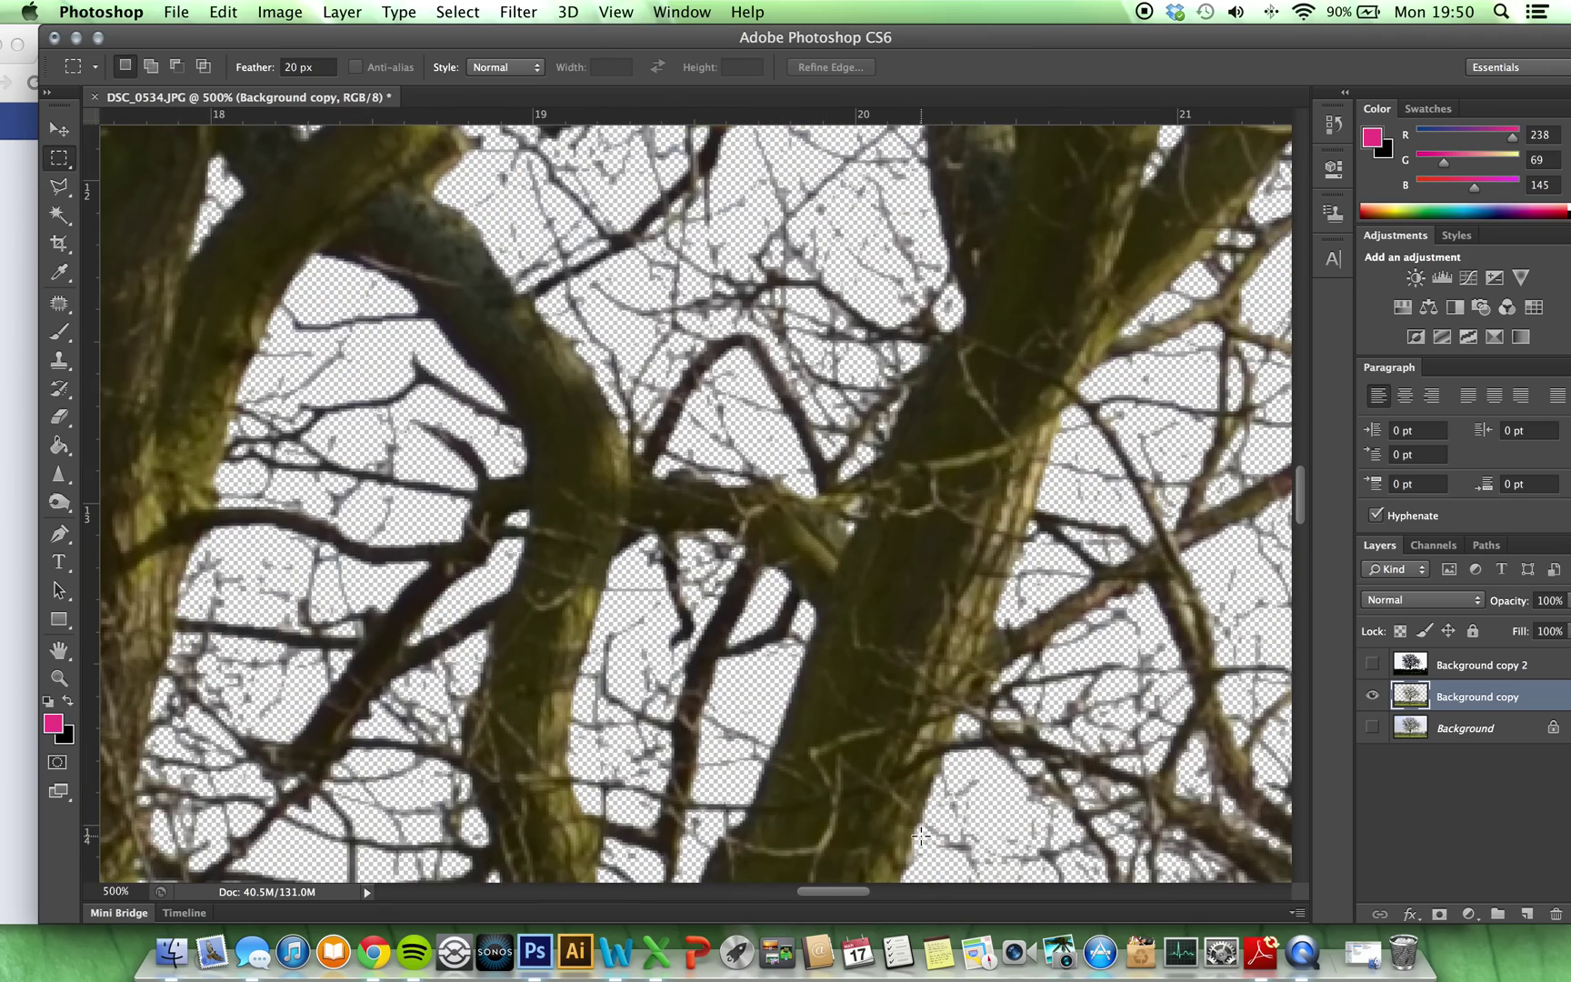
key(super+minus)
key(super+minus)
key(super+minus)
key(super+minus)
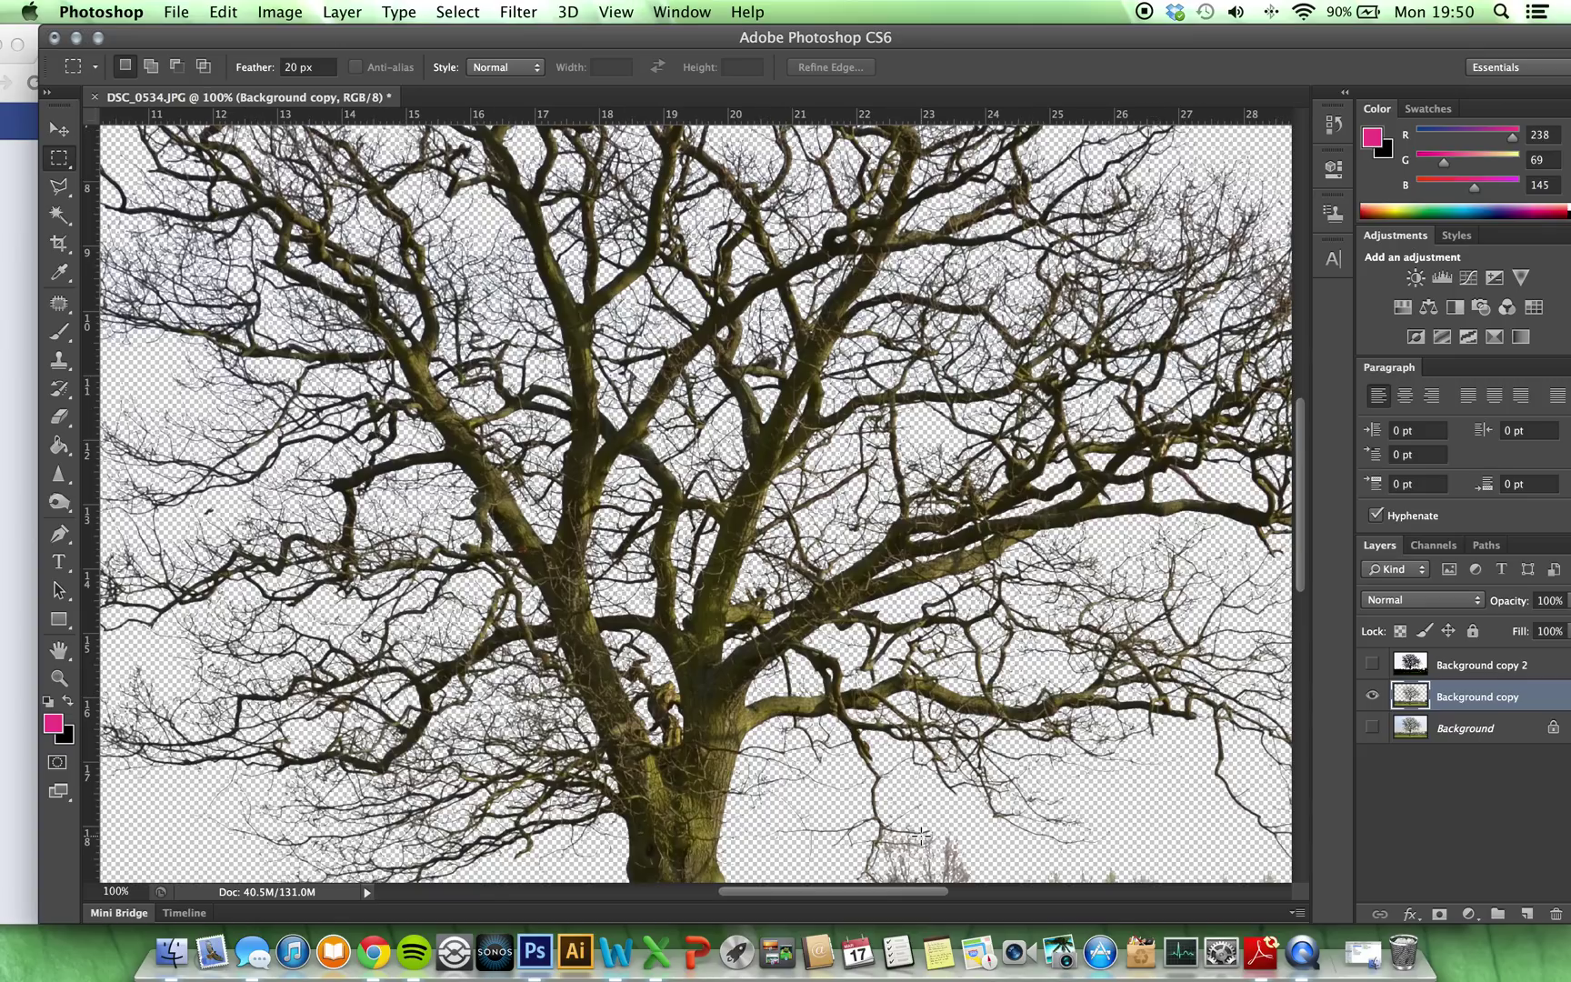
key(super+minus)
key(super+minus)
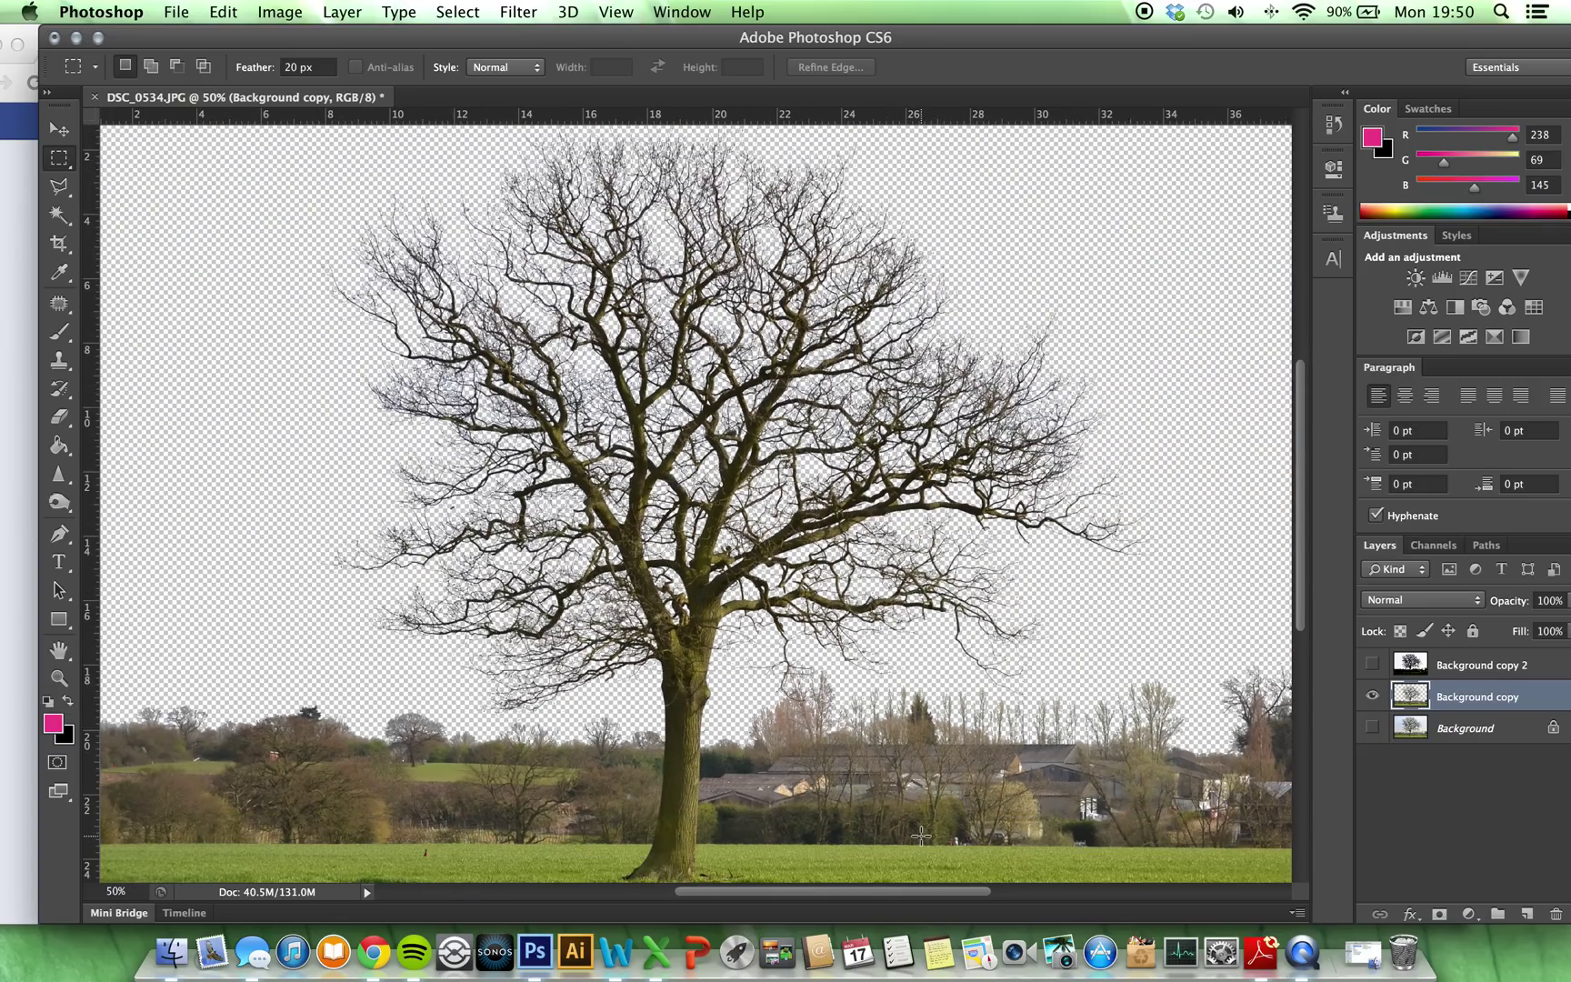
Delete the Background copy 2 layer and confirm
click(1520, 657)
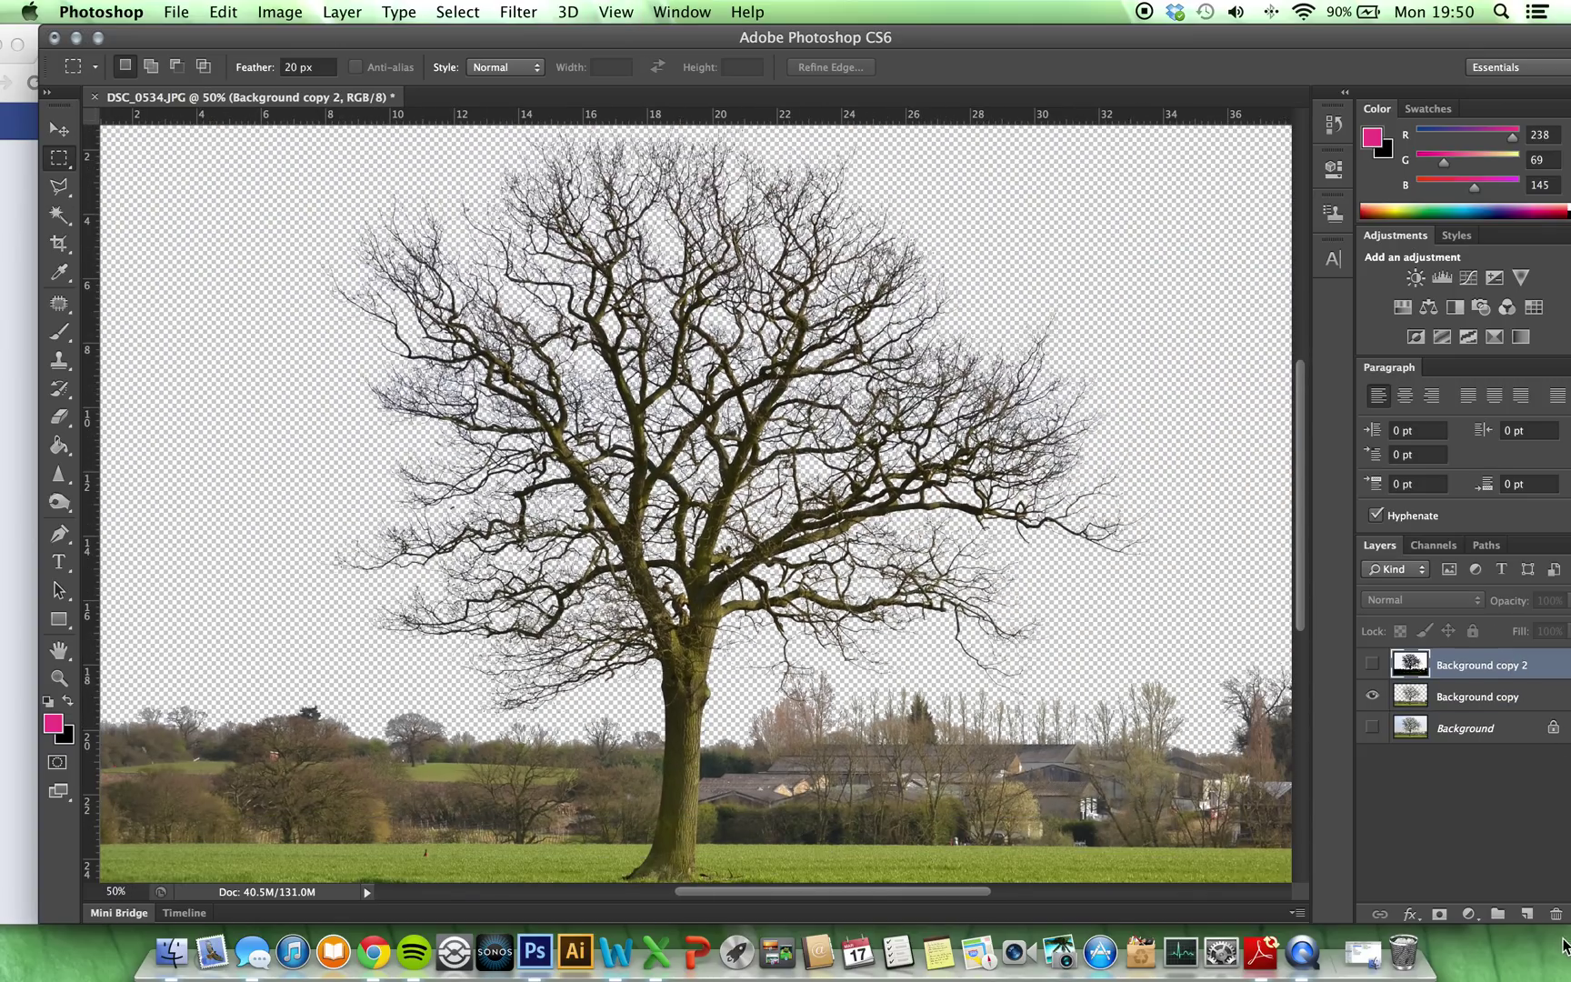
click(1557, 914)
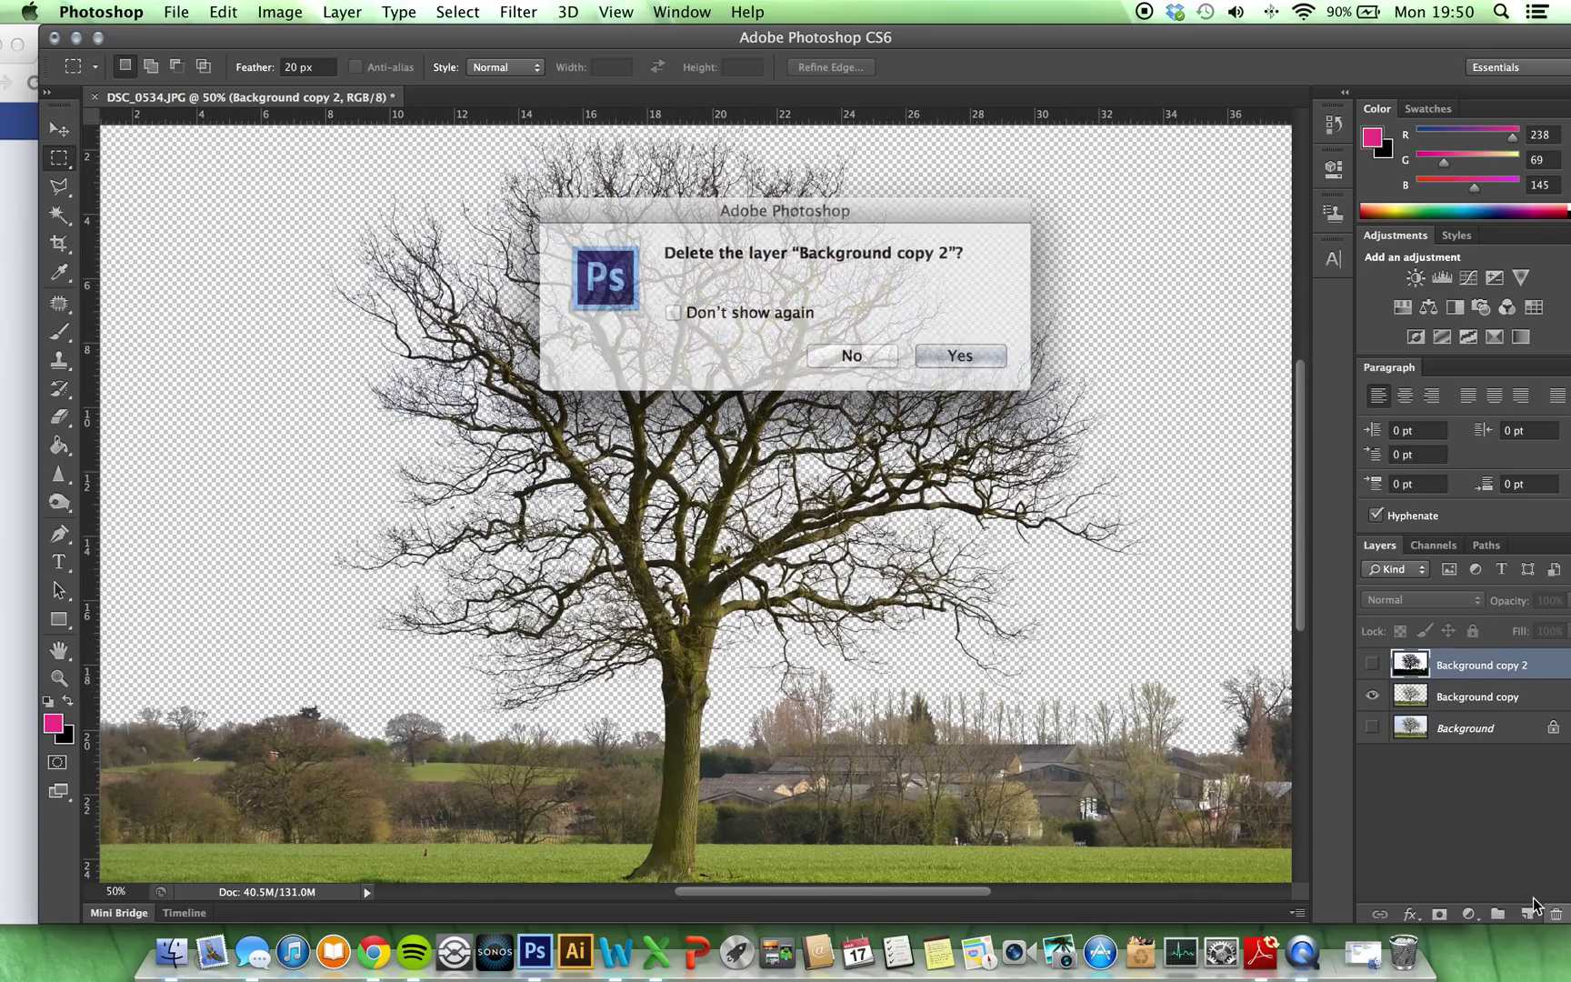
click(941, 354)
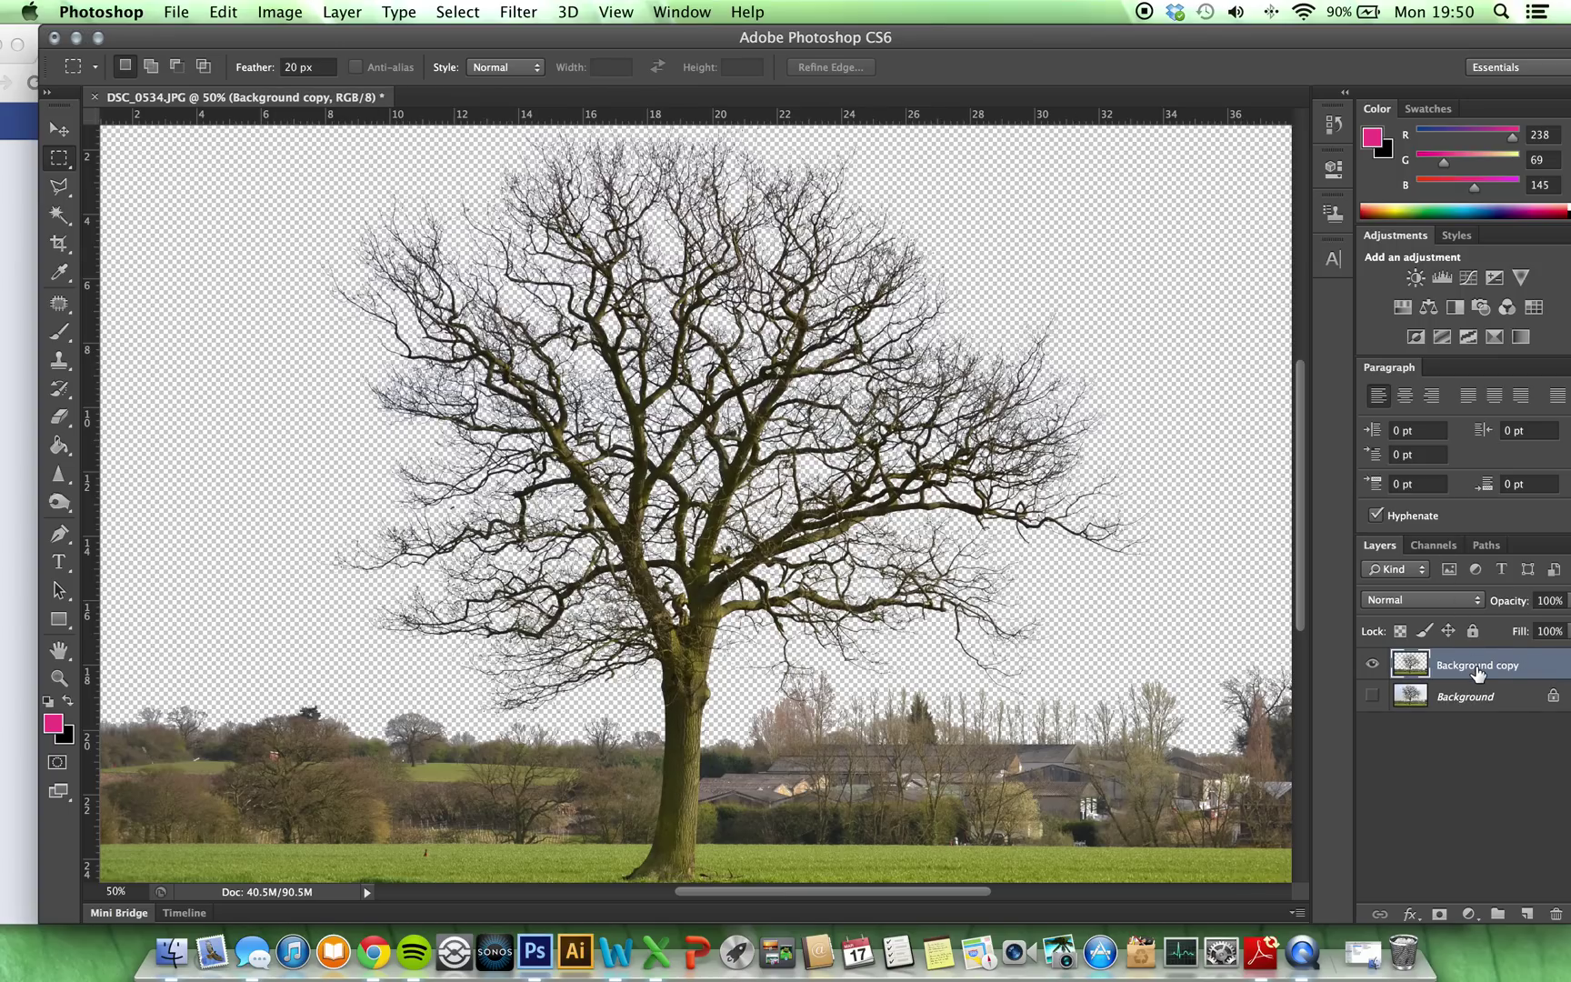
Zoom in and pan to inspect the cutout around the trunk base and field
key(super+plus)
key(super+plus)
key(super+plus)
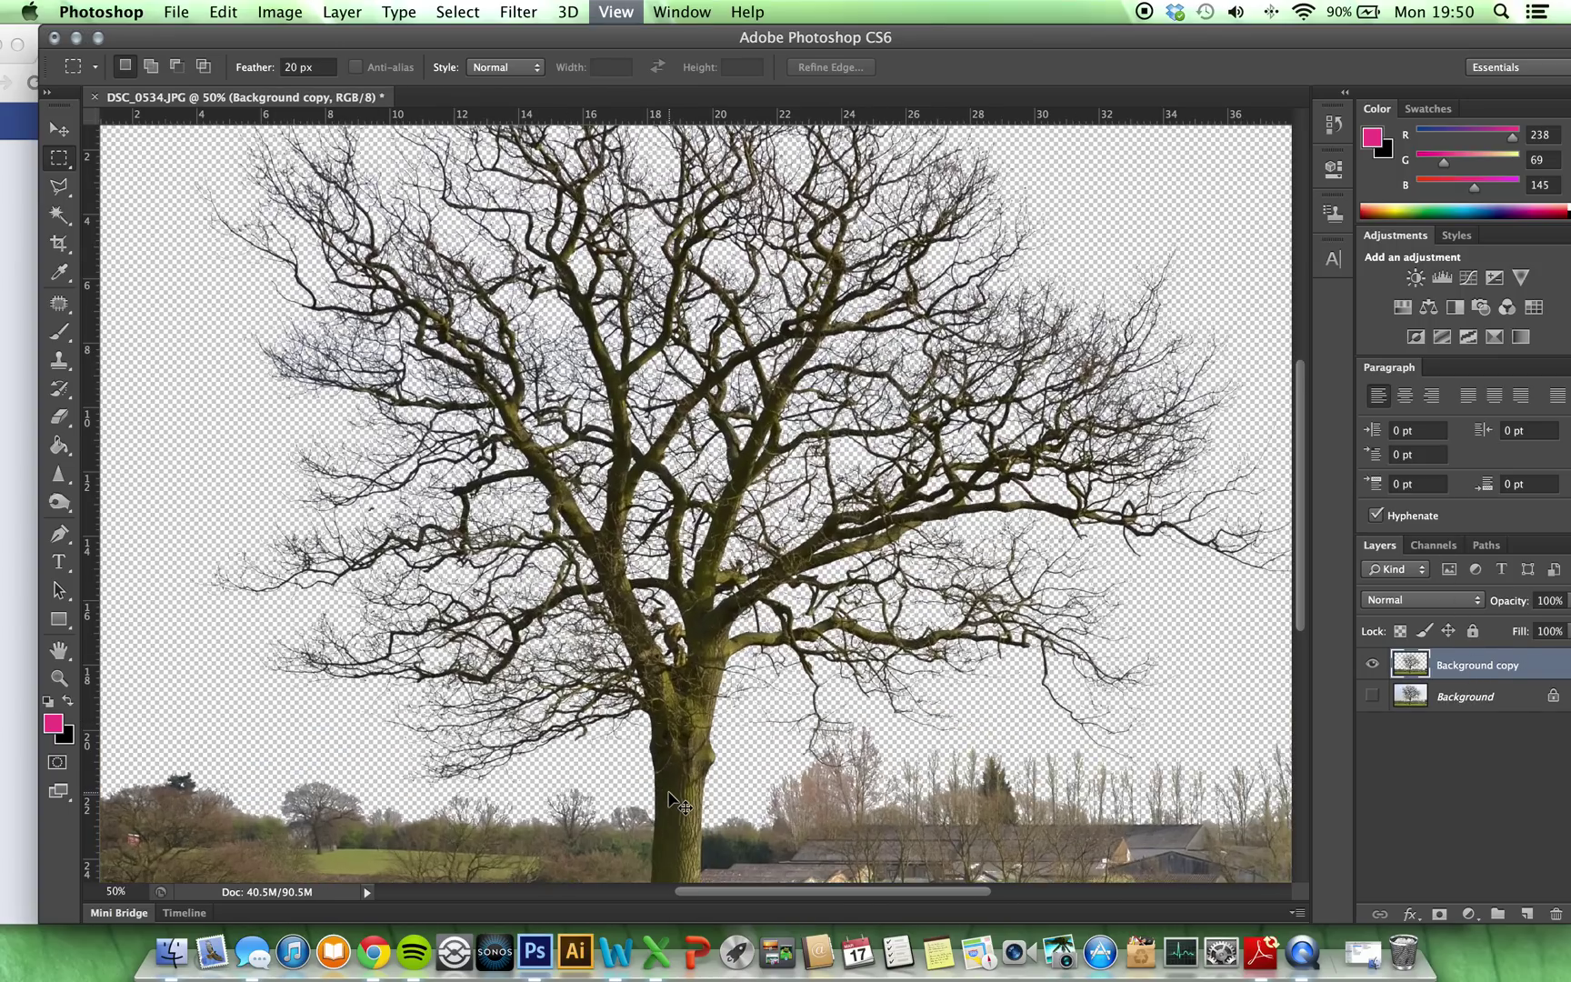
key(h)
drag(673, 802, 668, 792)
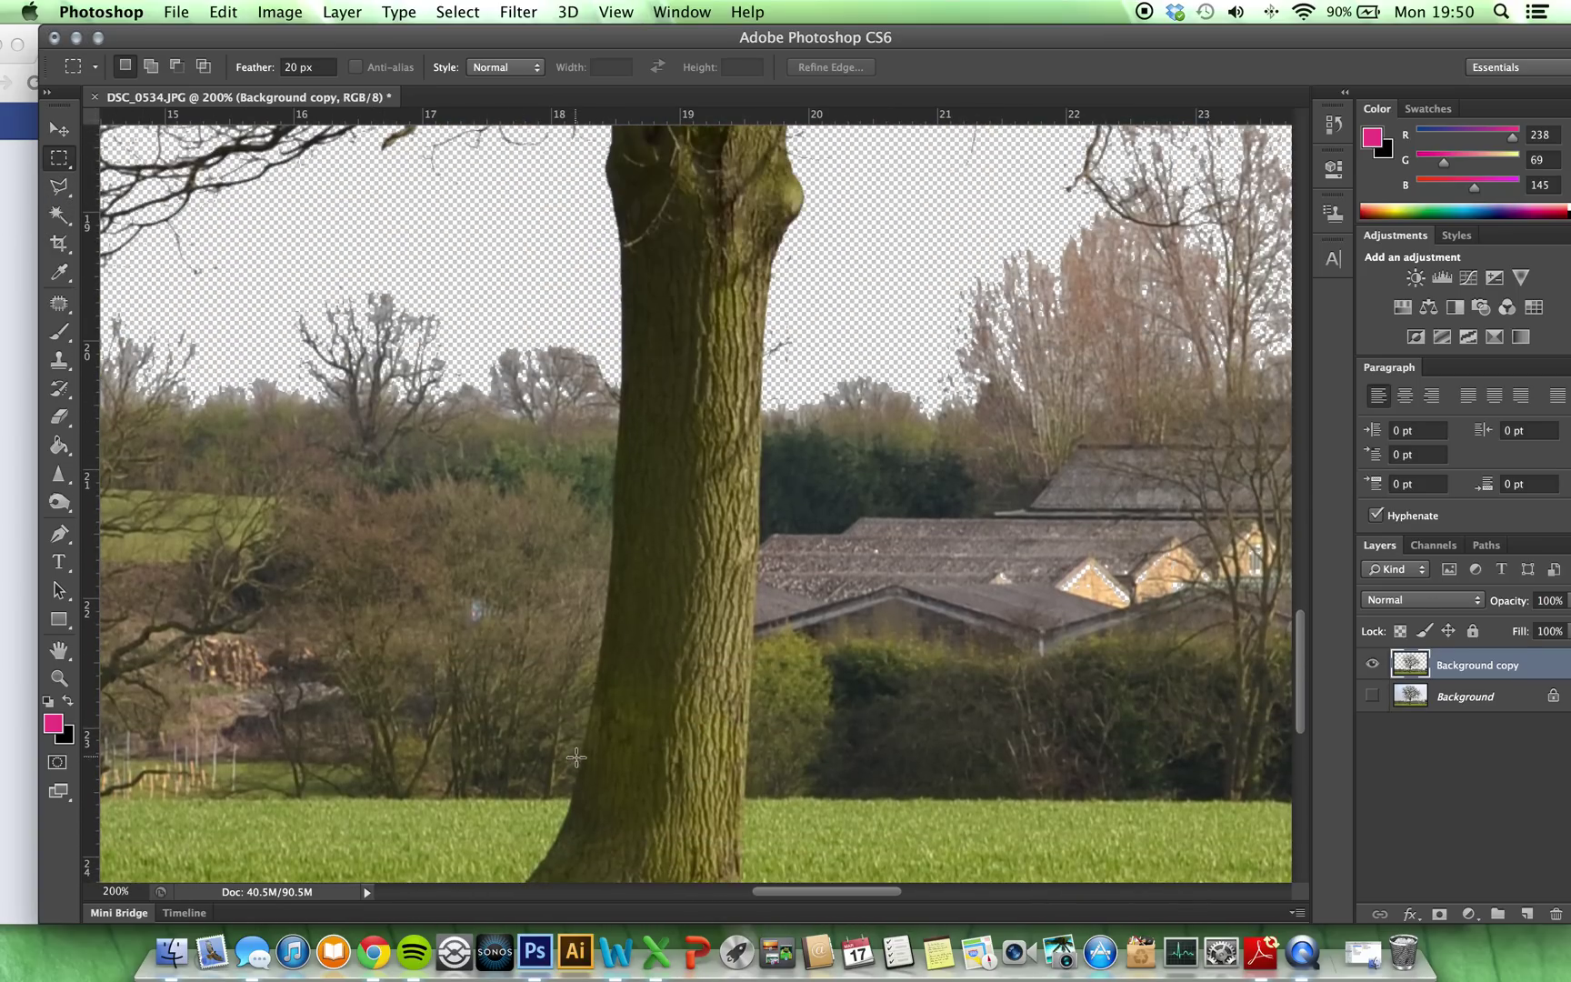
scroll(552, 722, down, 1)
scroll(552, 722, down, 3)
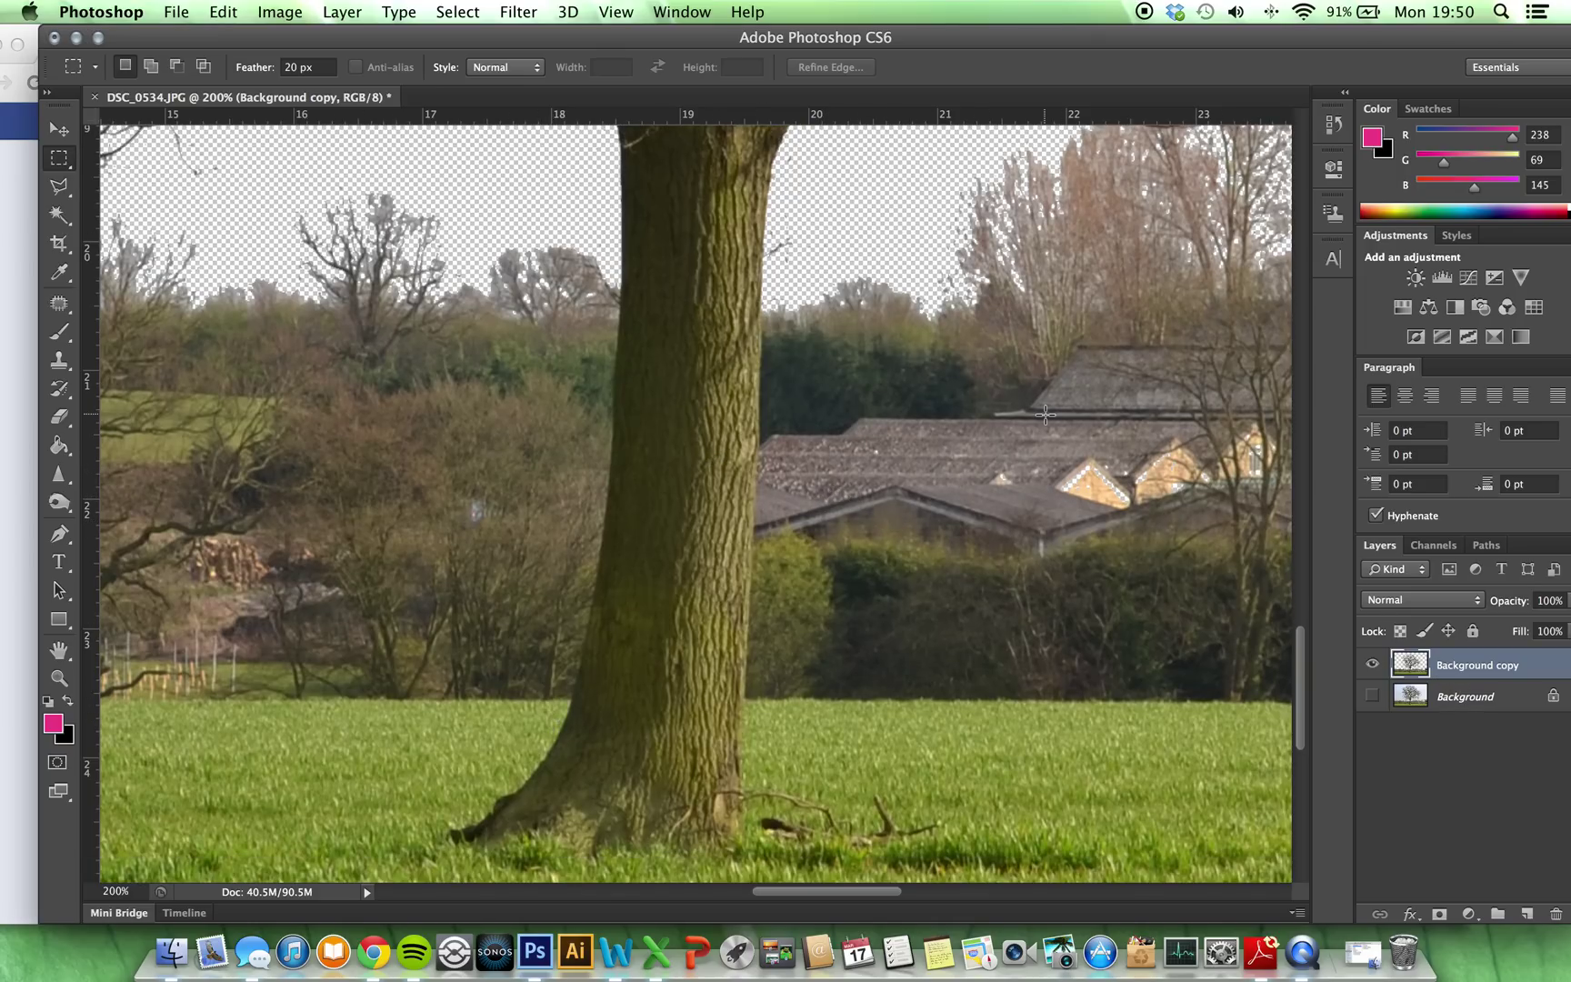
scroll(1046, 415, up, 20)
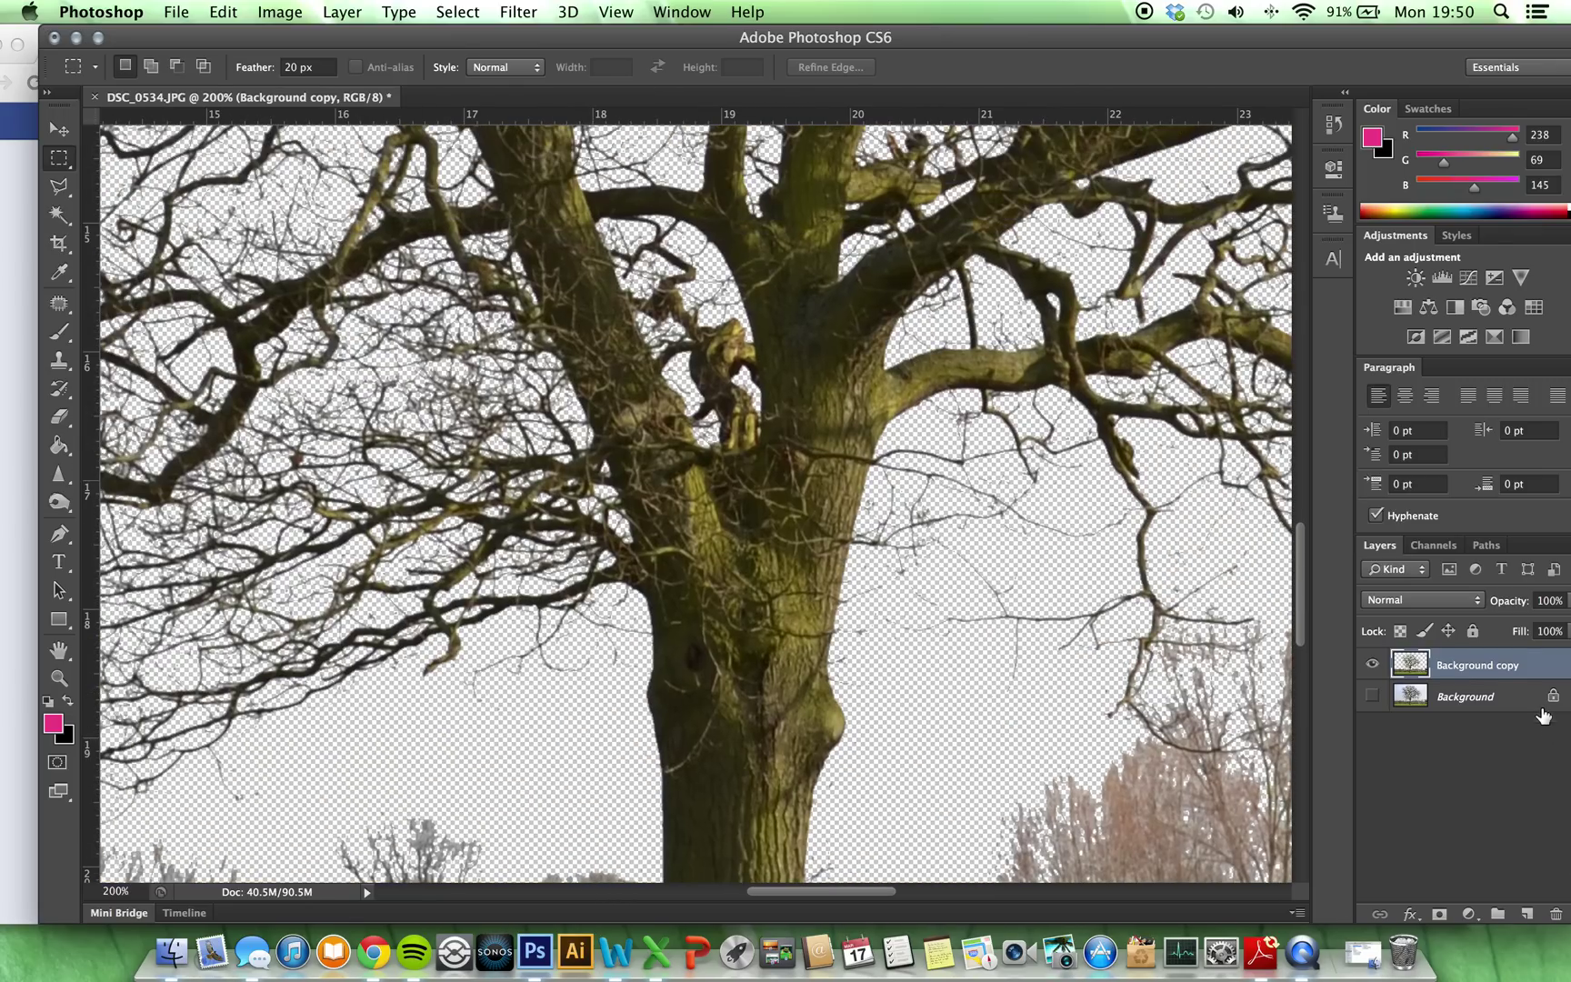
Add Layer 1 above Background, fill it bright pink, and show the tree cutout over it
click(1481, 707)
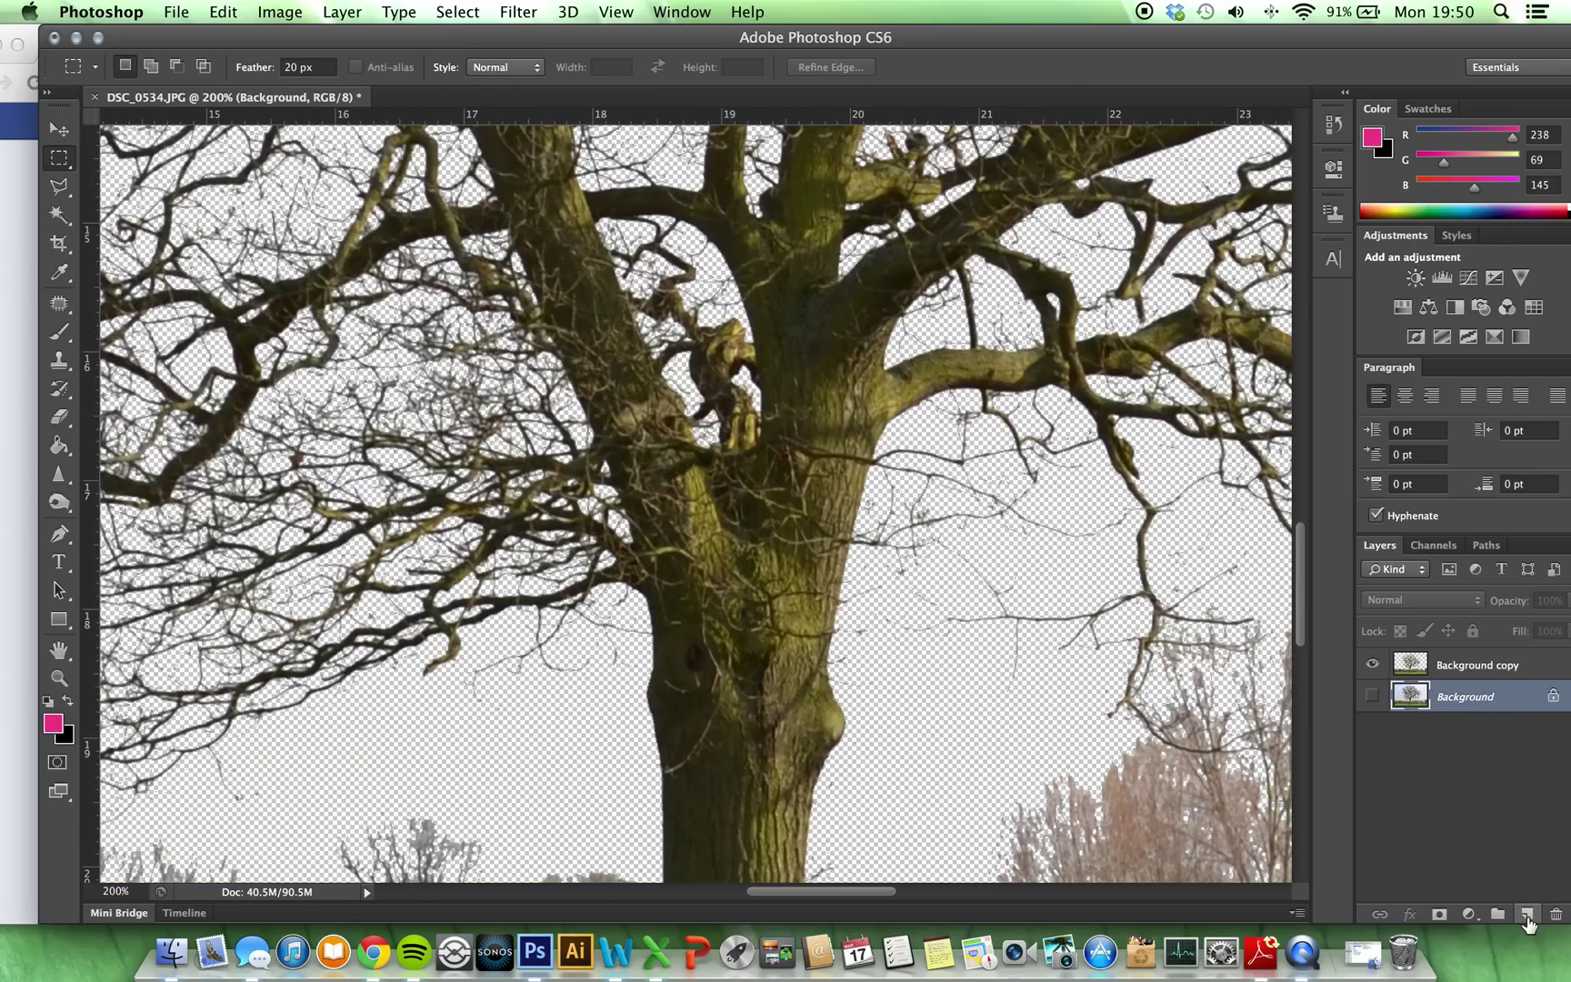
click(1528, 914)
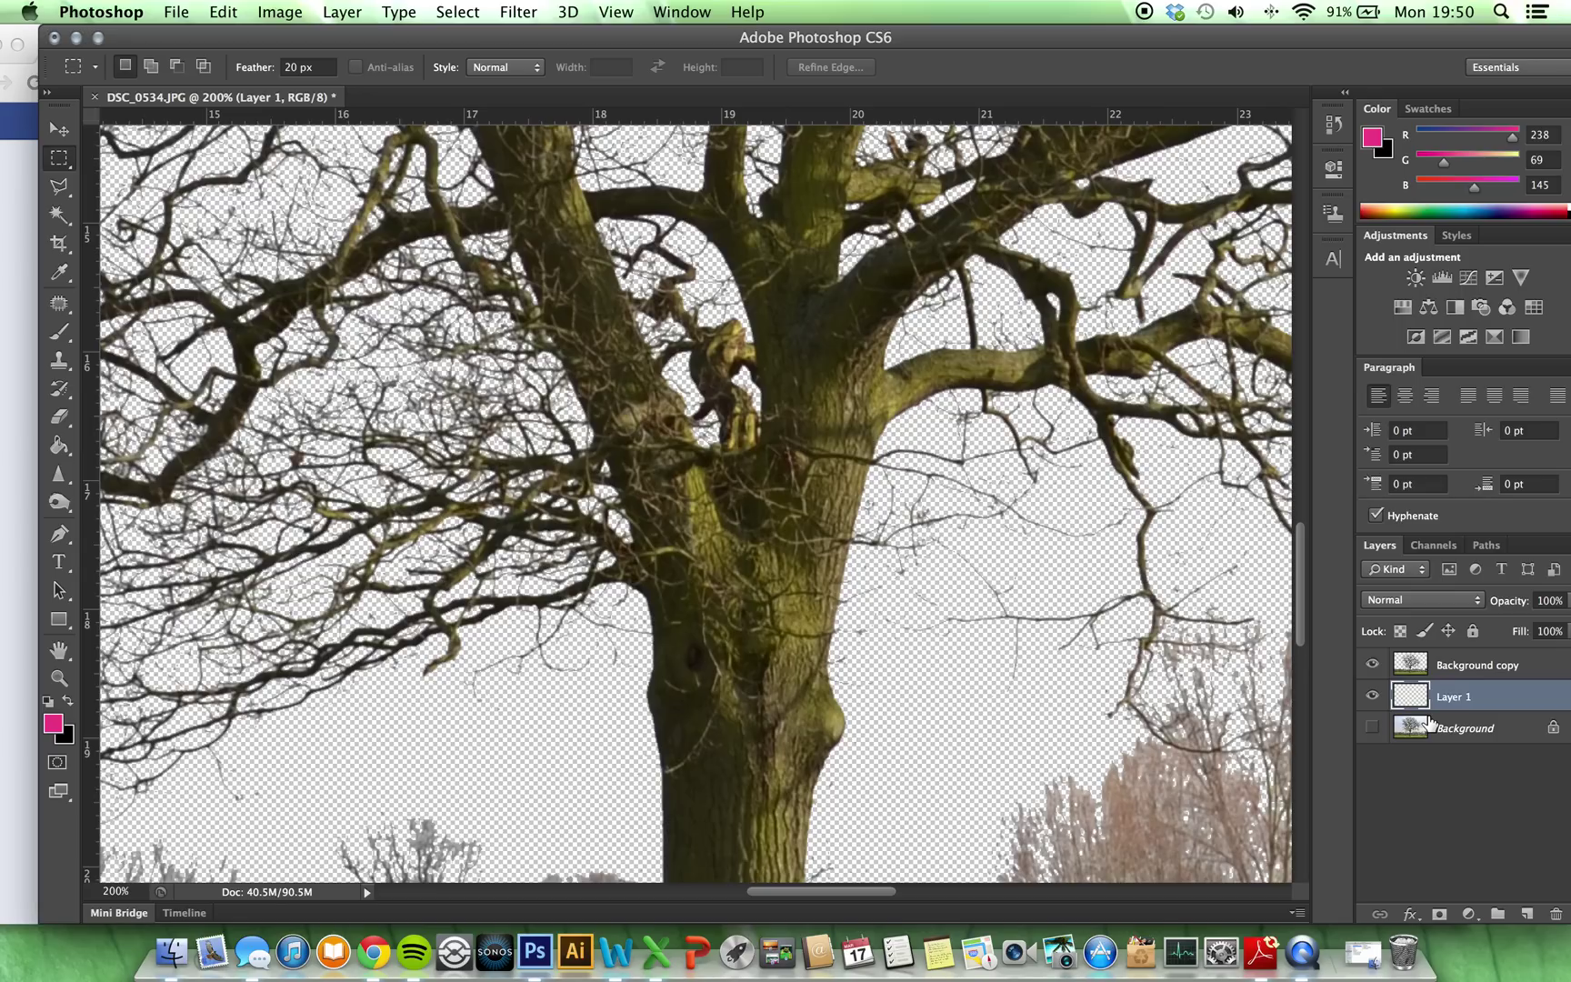
key(super+minus)
key(super+minus)
key(super+minus)
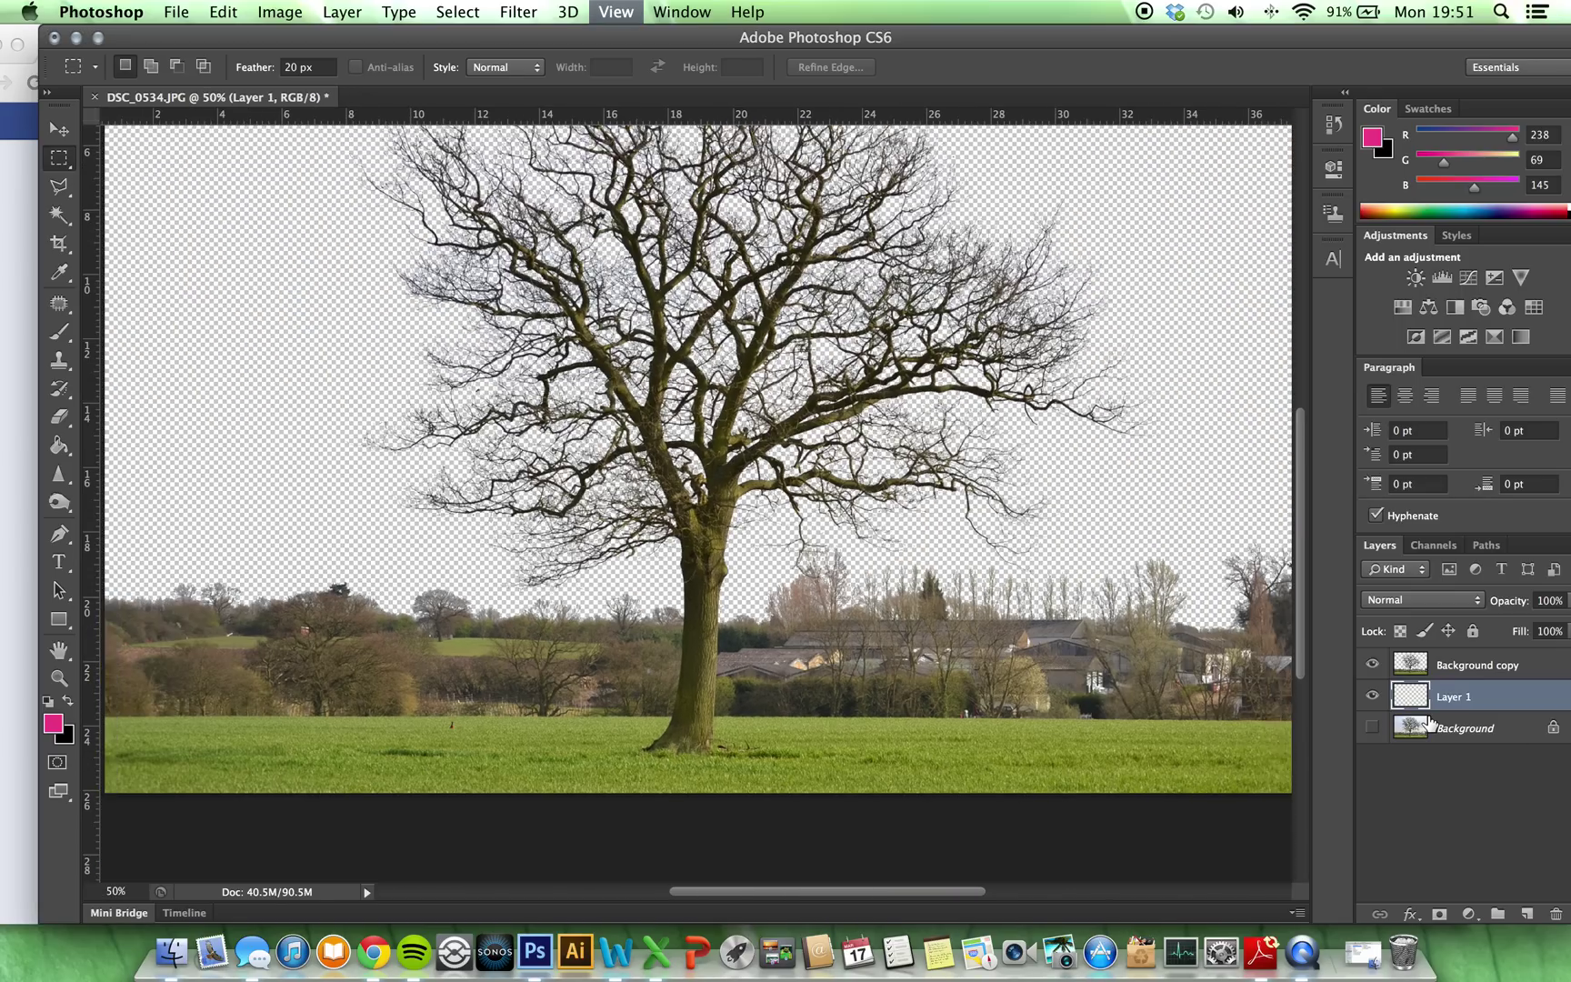
key(super+minus)
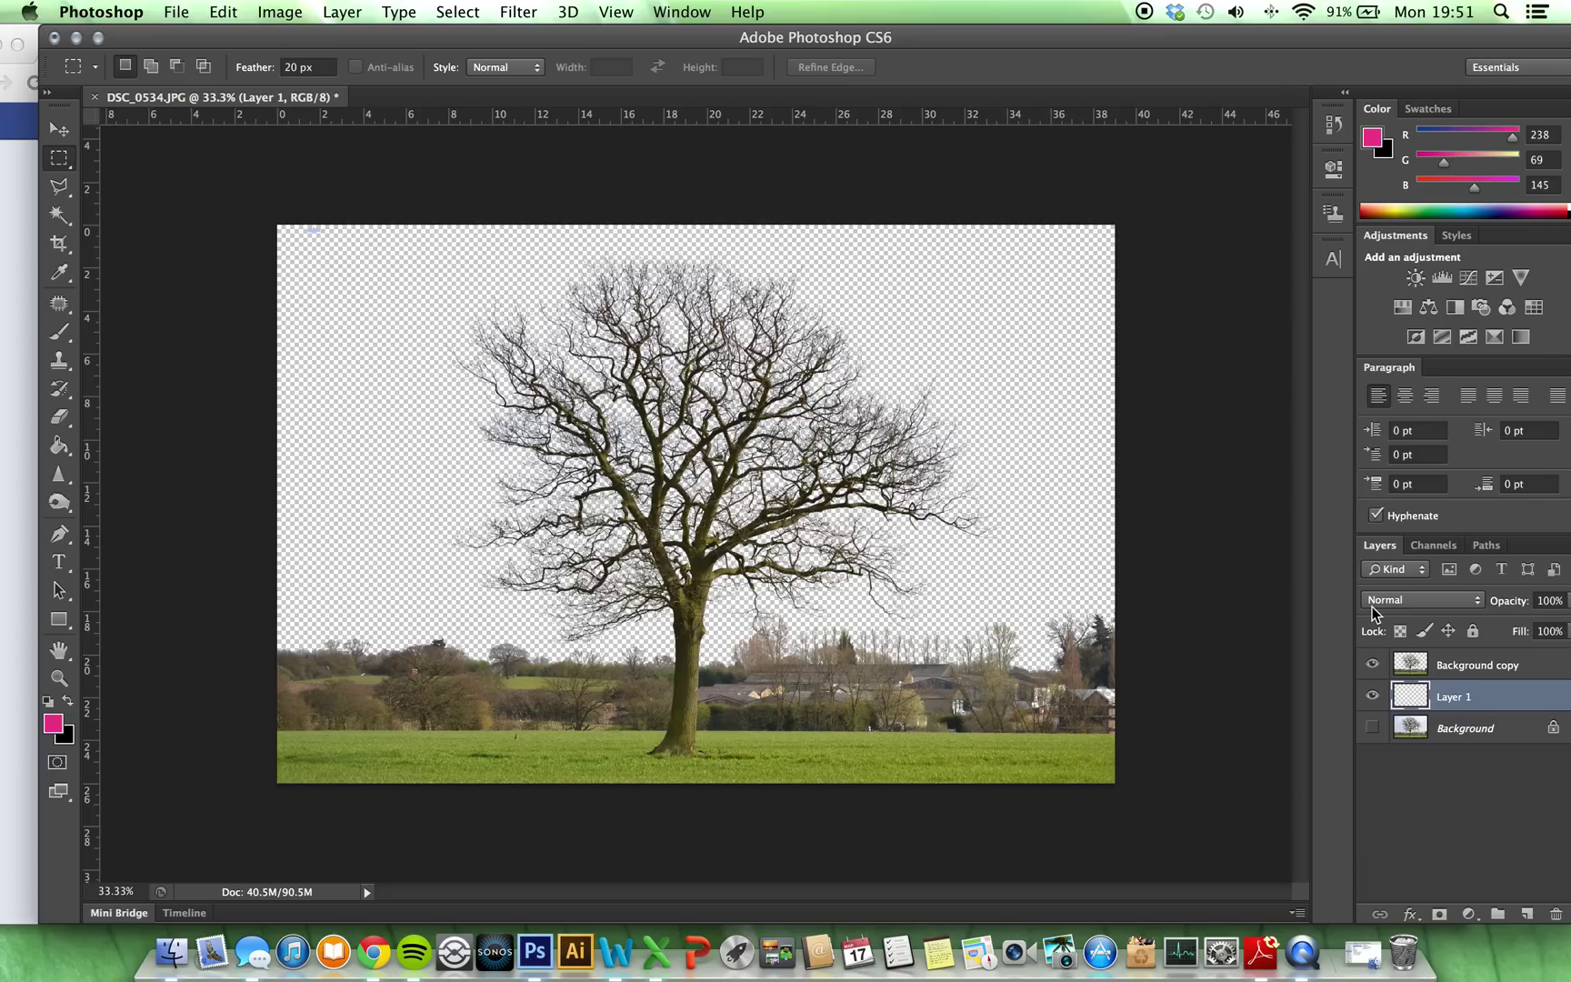
key(super+a)
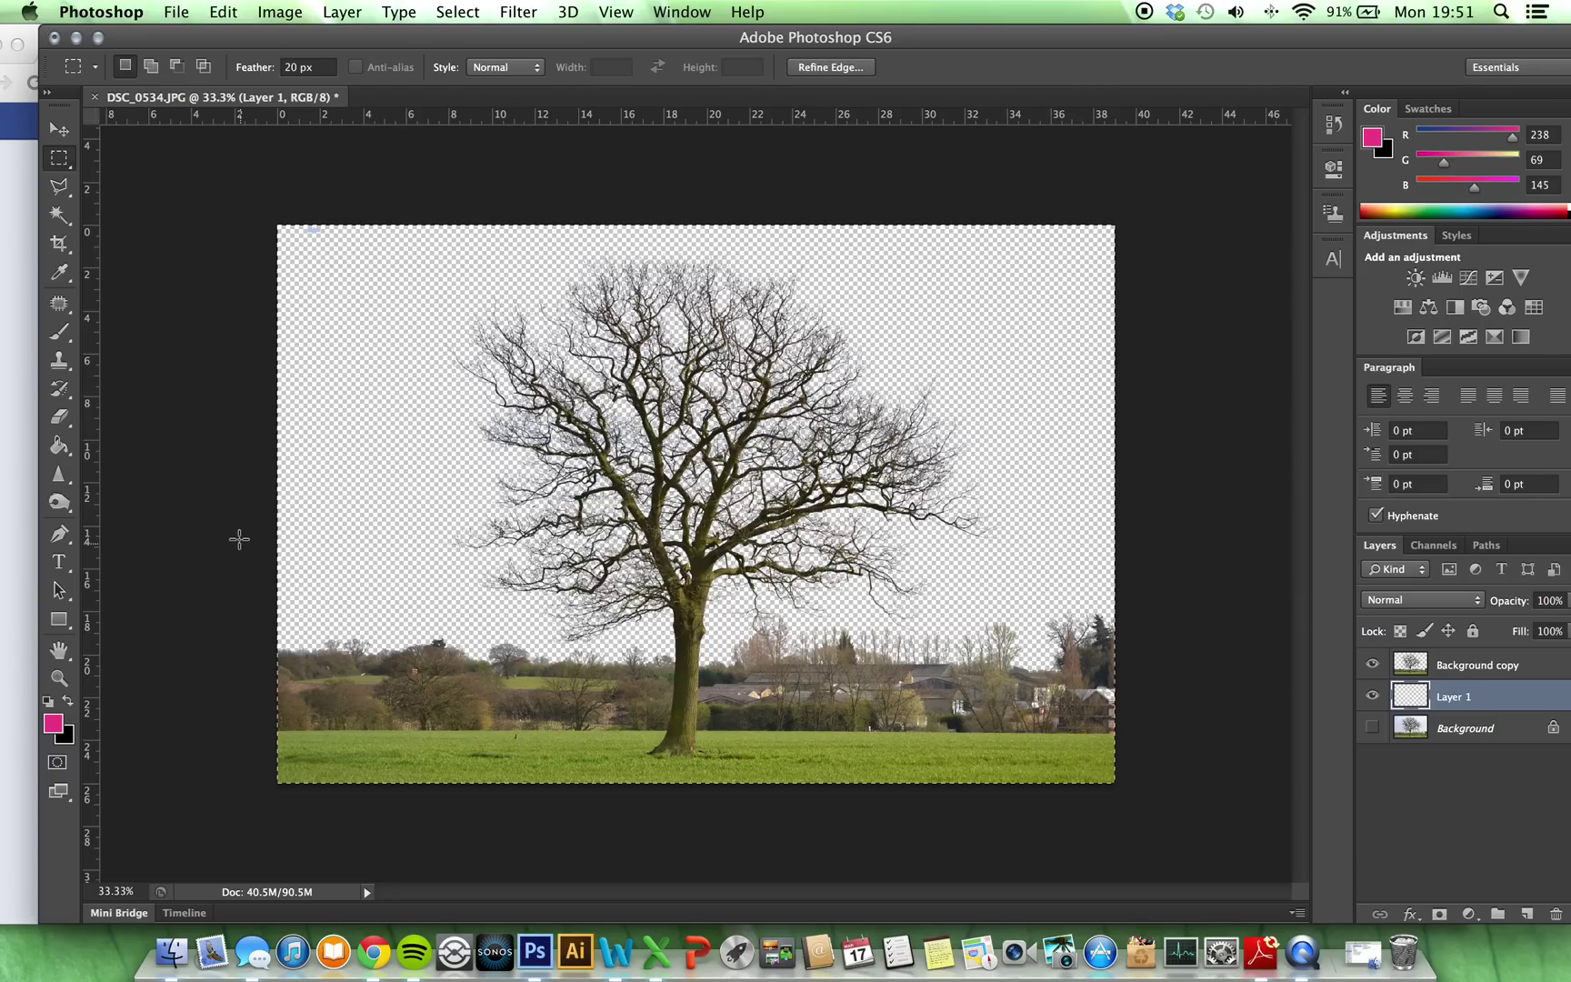
click(1372, 666)
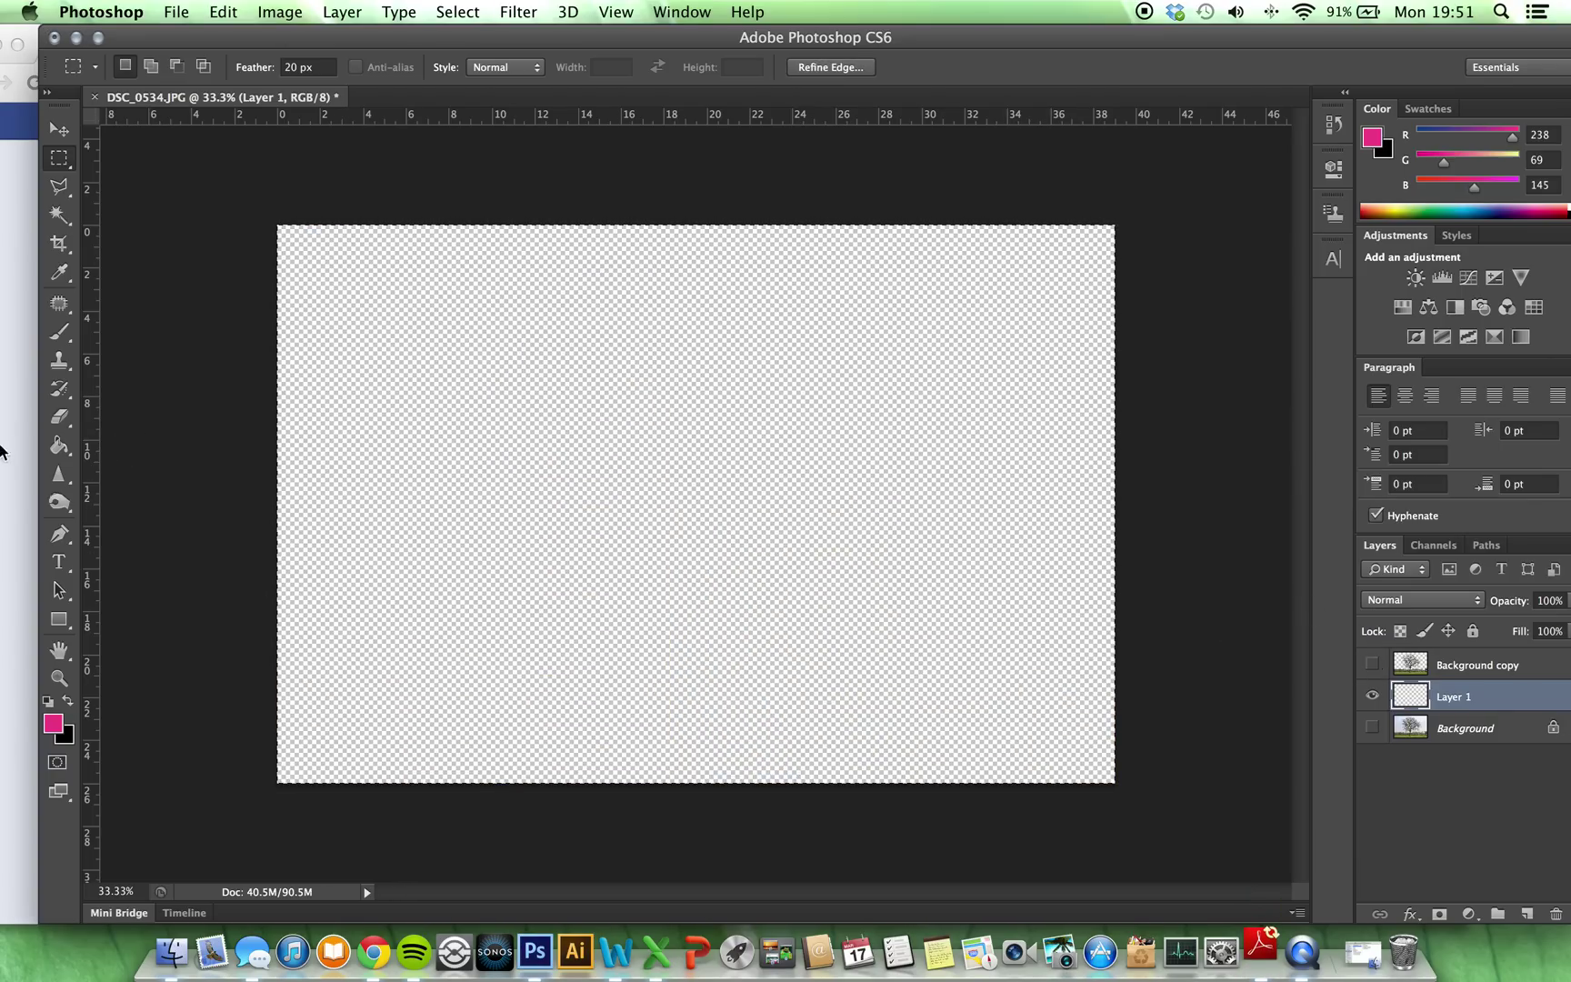
click(60, 448)
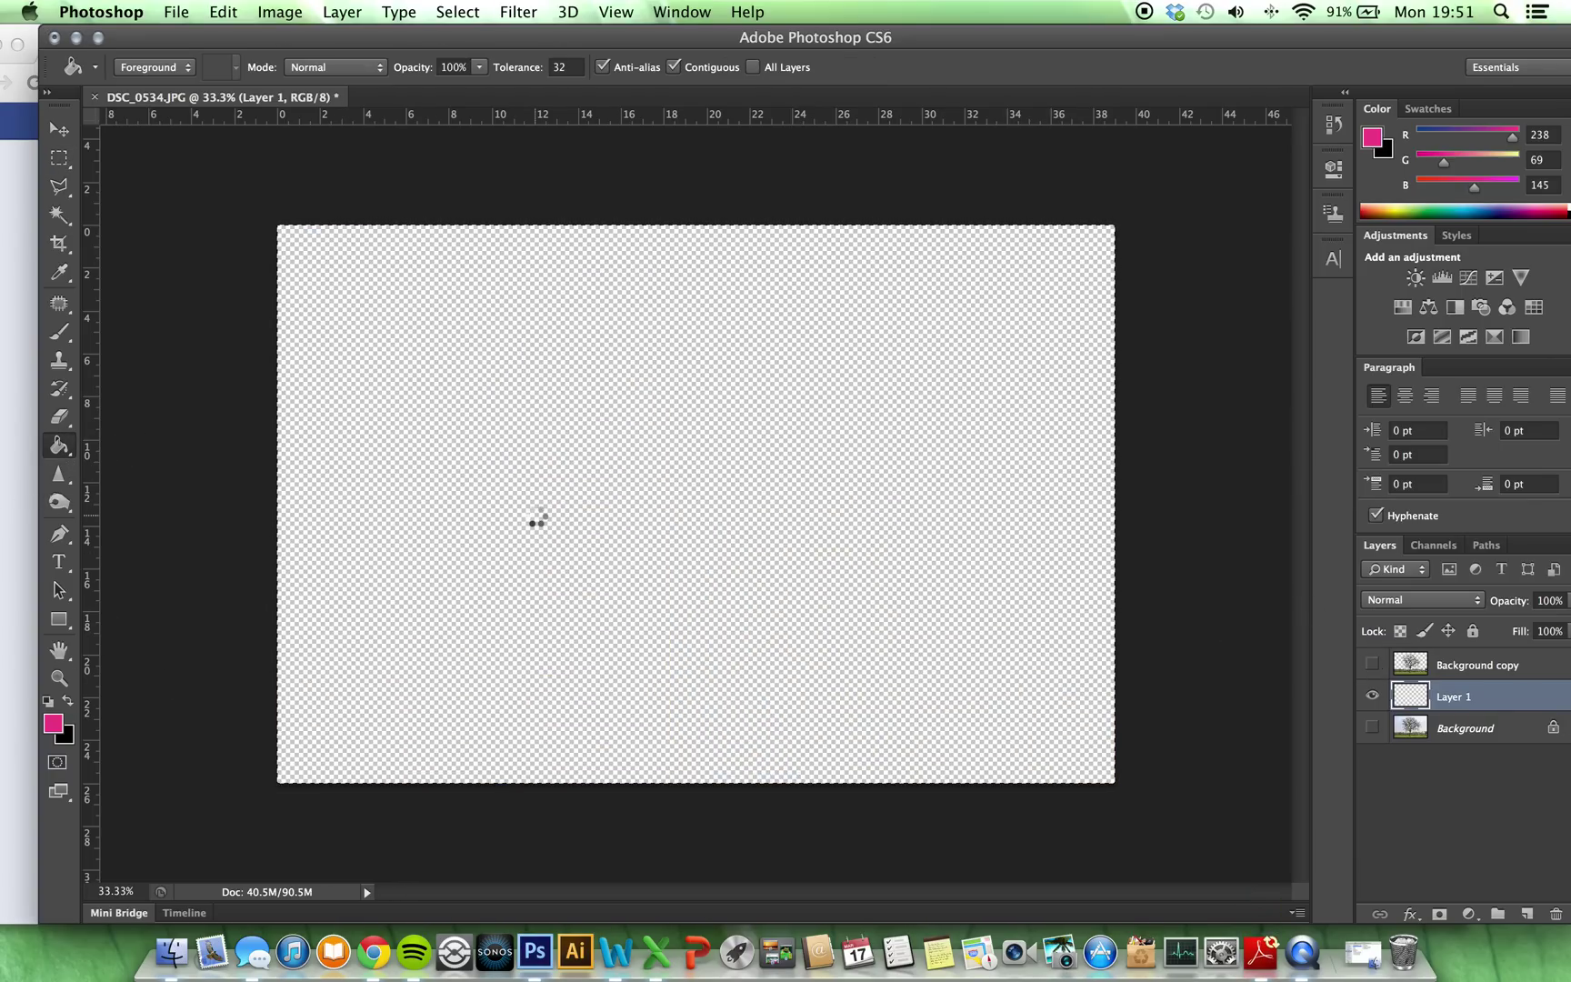
click(535, 519)
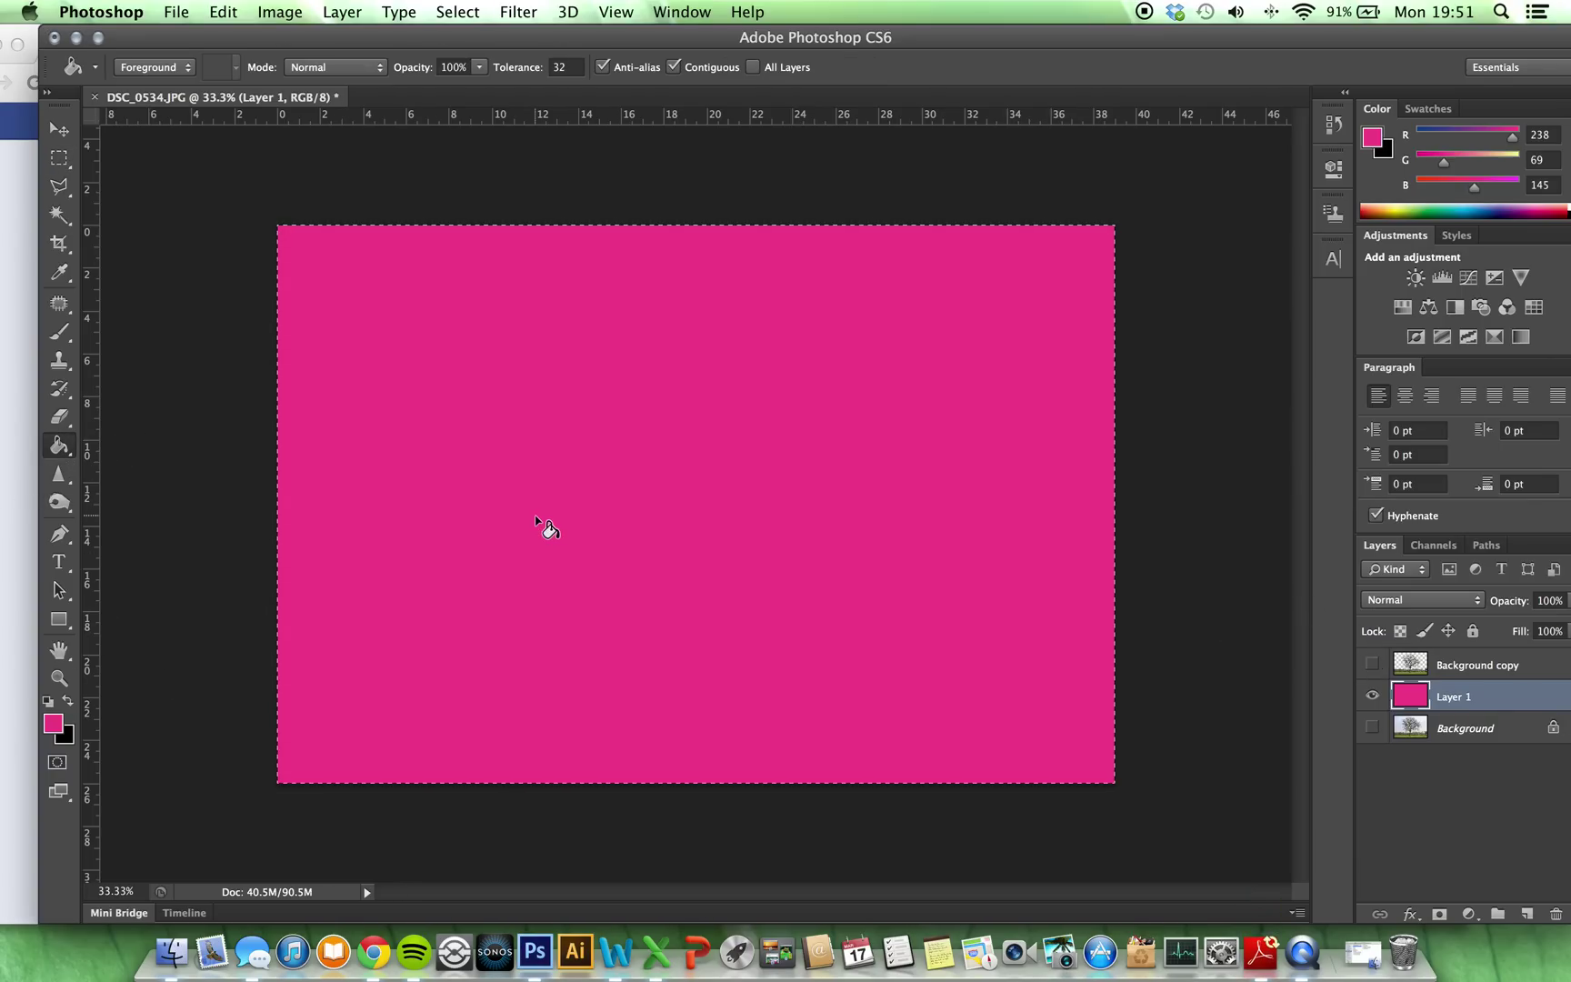
click(1372, 665)
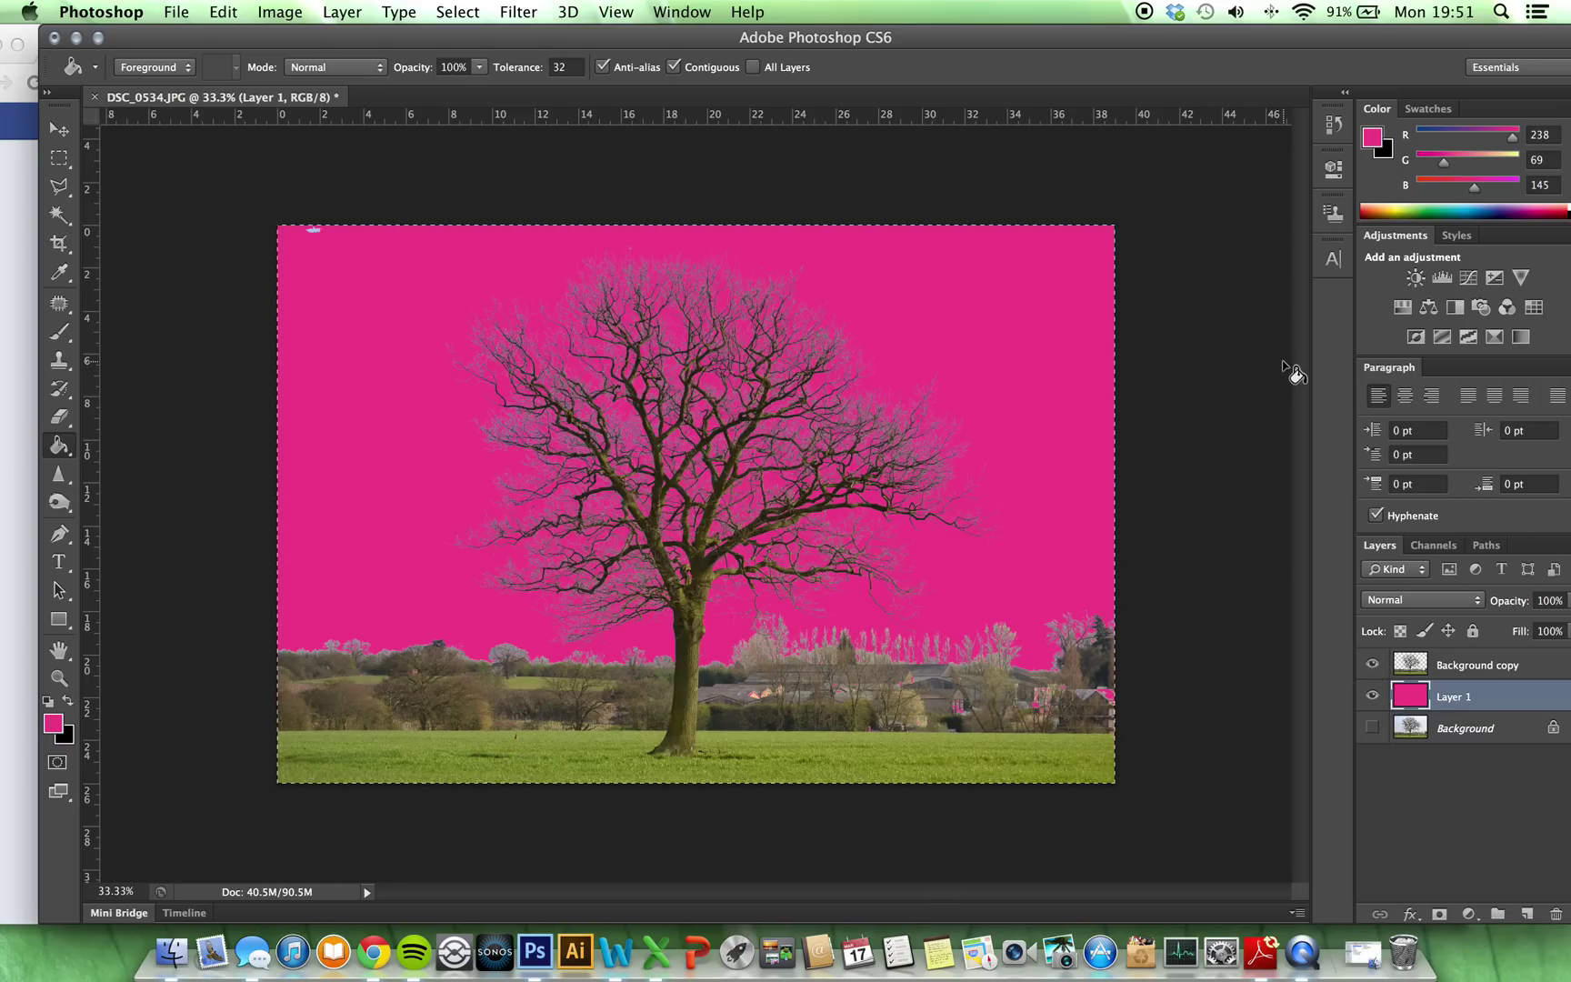
Zoom into the fine branches against the pink, zoom back out, and deselect
key(super+equal)
key(super+equal)
key(super+equal)
key(super+equal)
key(super+equal)
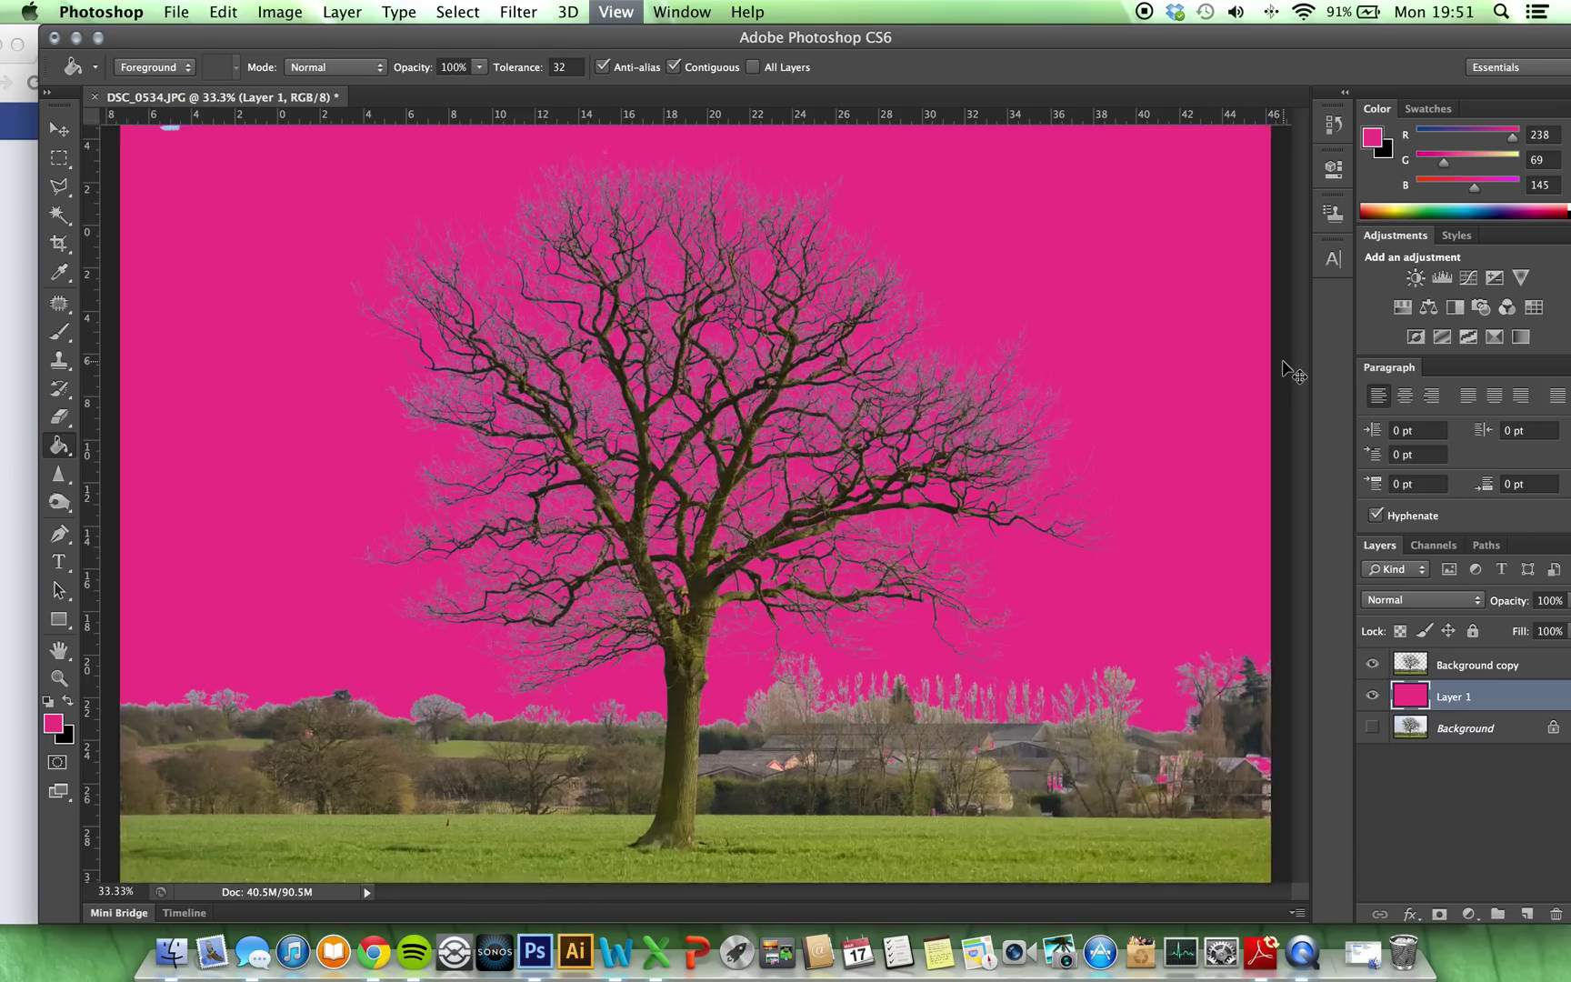
key(super+equal)
key(super+equal)
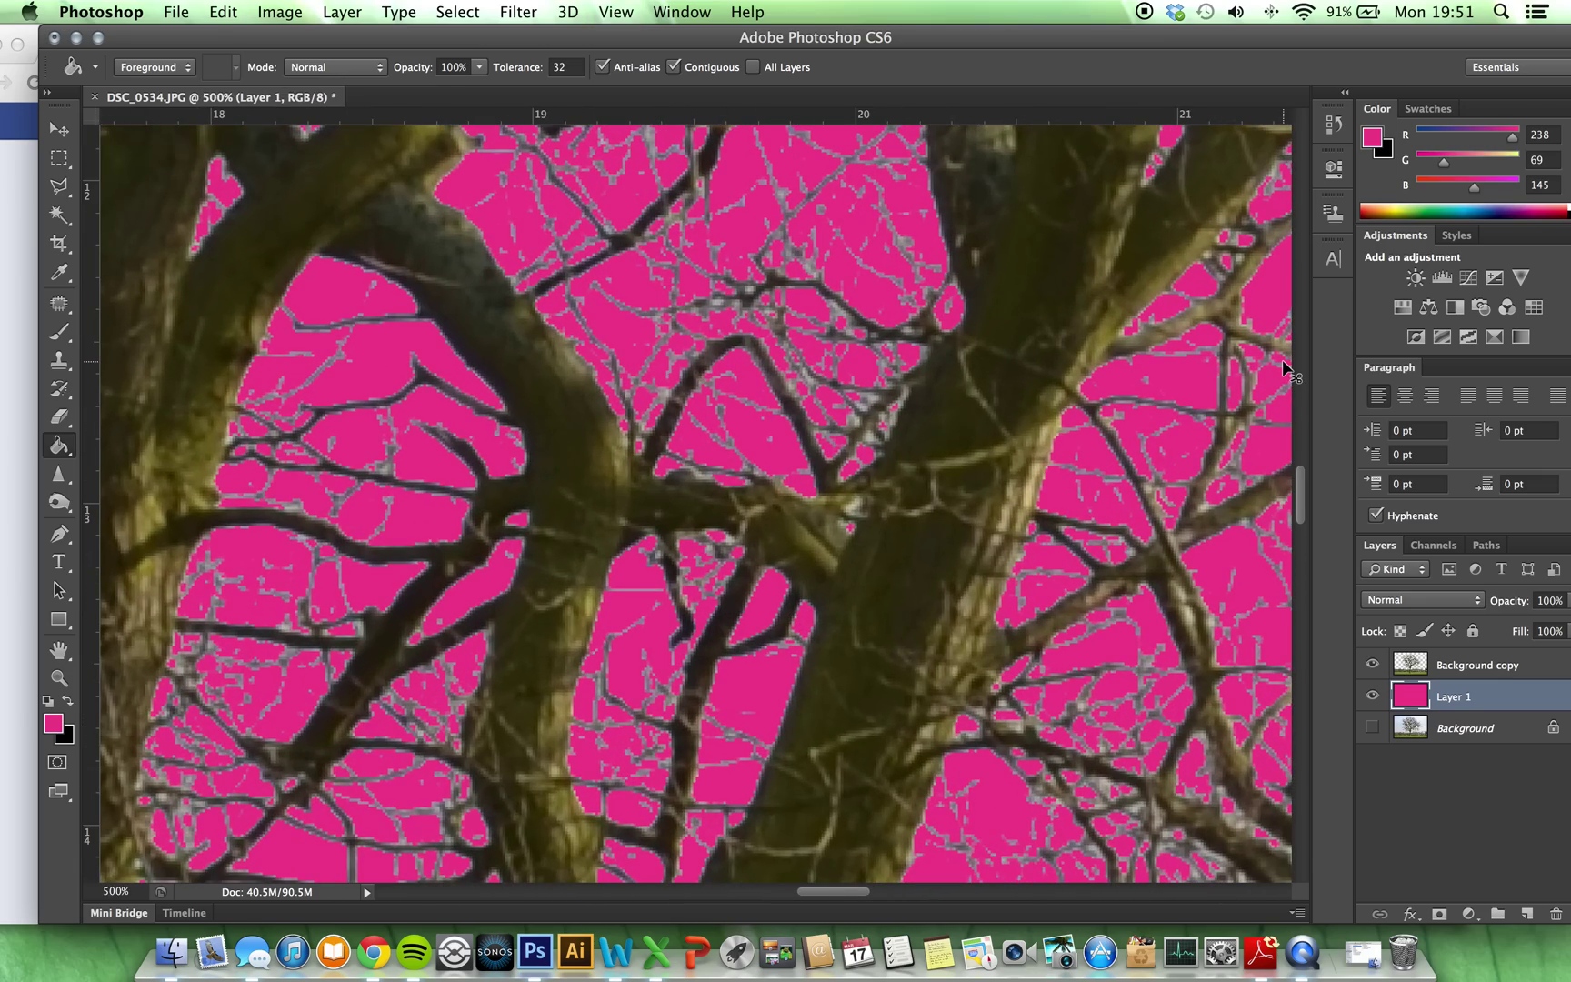
key(super+minus)
key(super+minus)
key(super+minus)
key(super+minus)
key(super+minus)
key(super+minus)
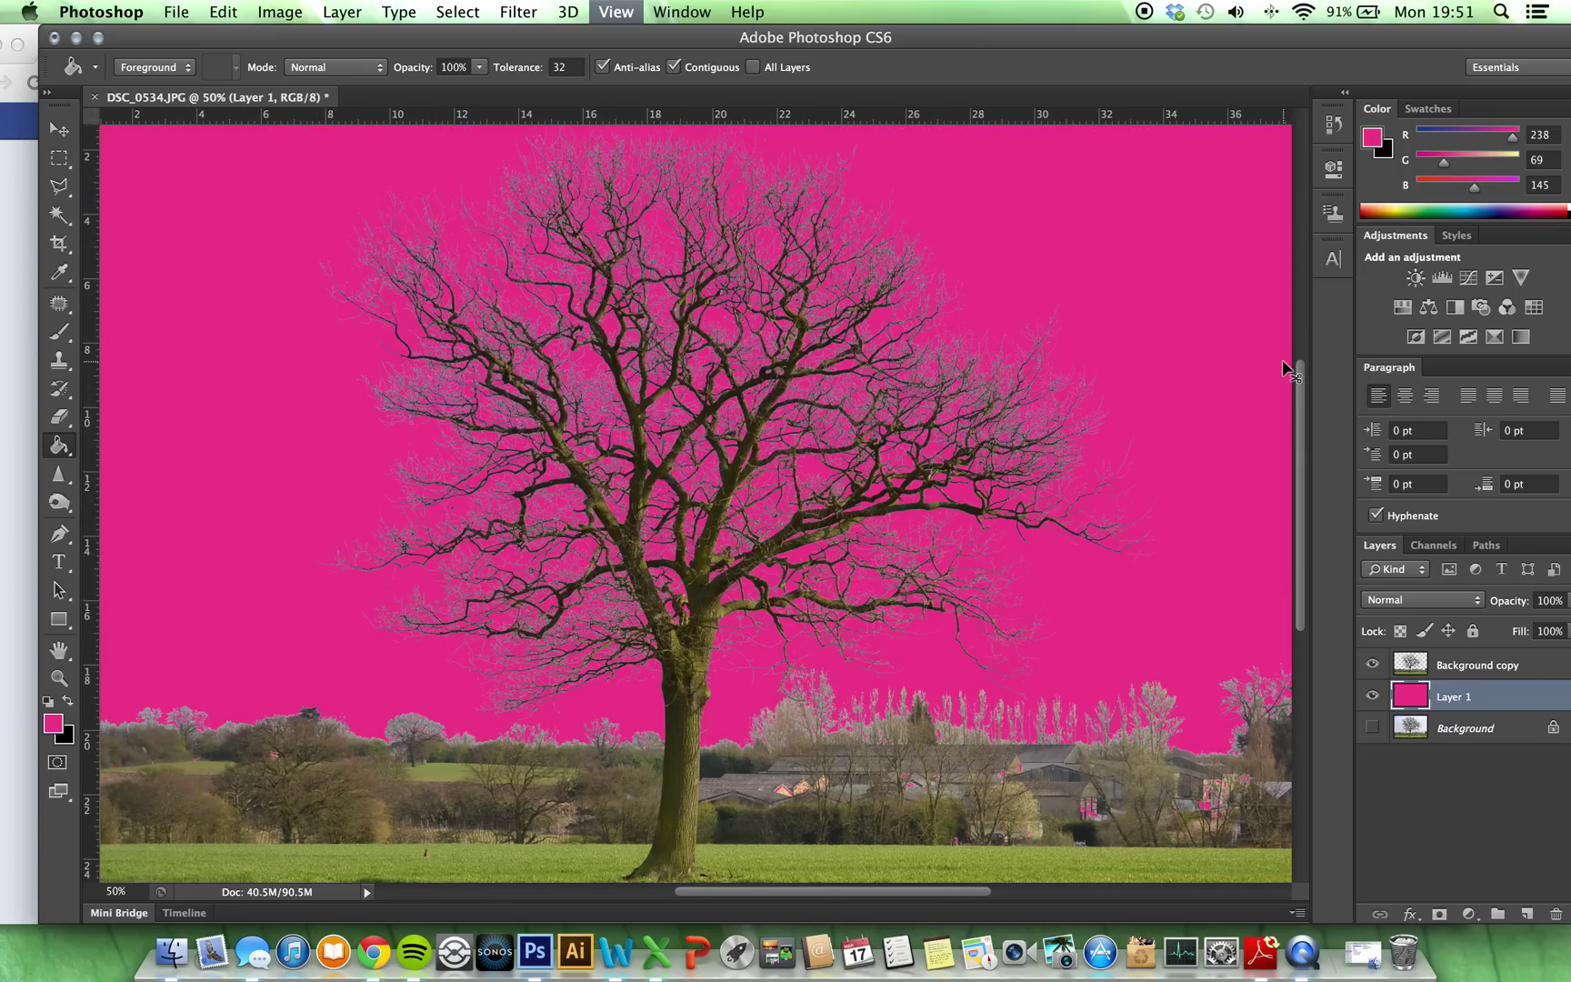
key(super+minus)
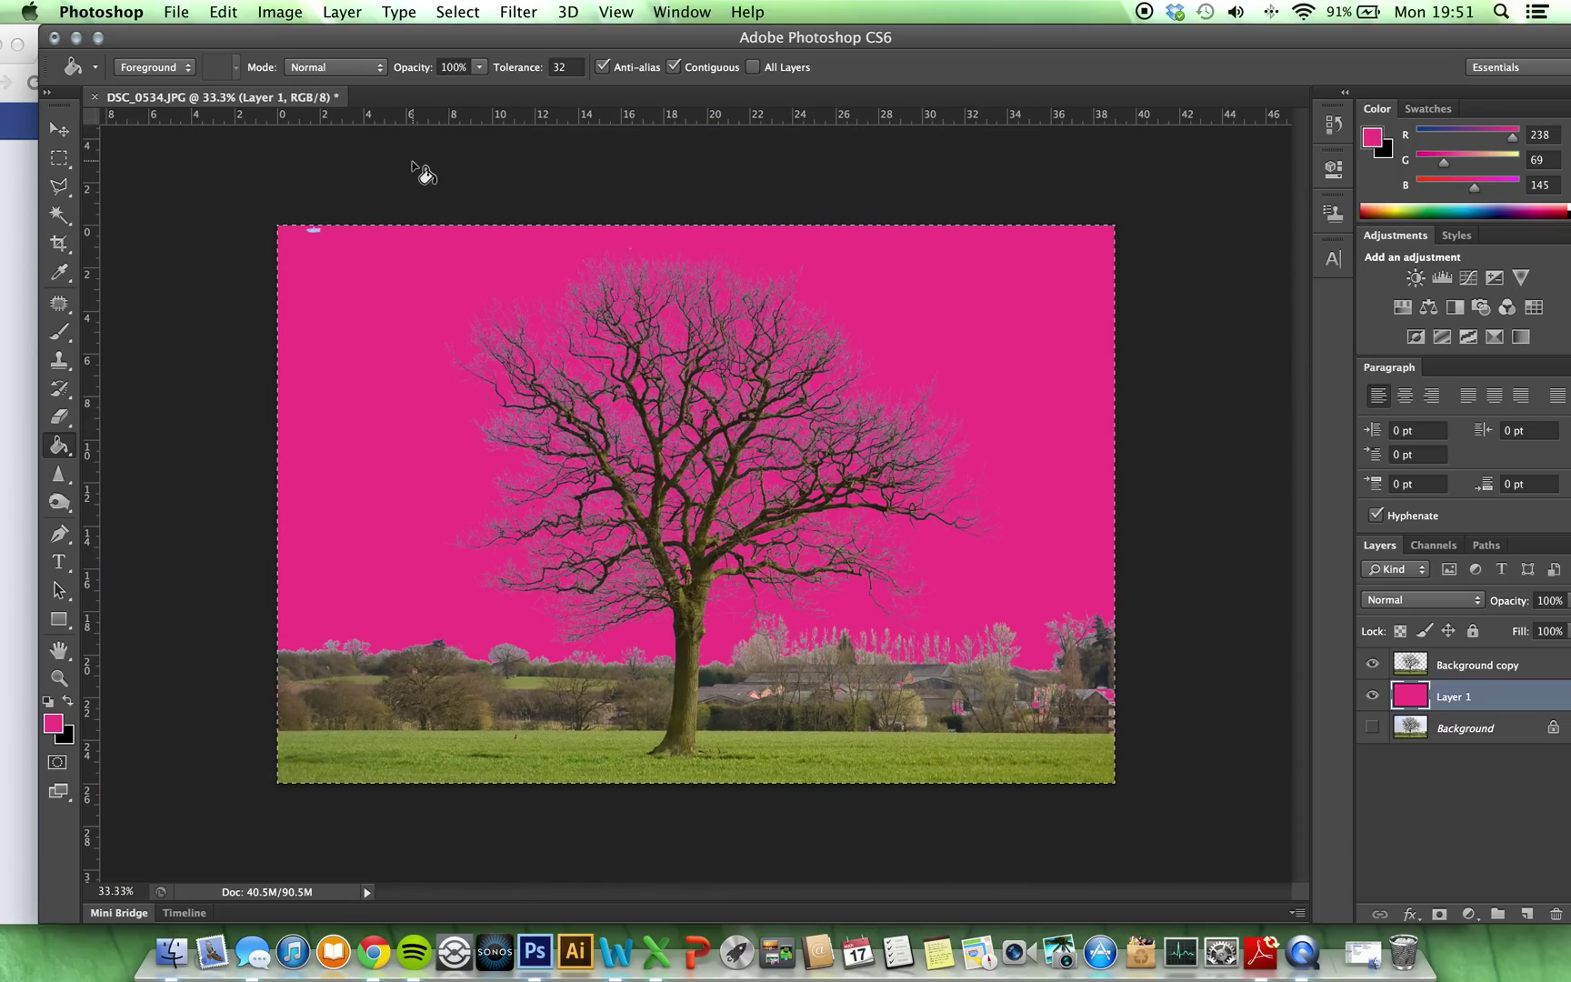
click(60, 158)
click(280, 144)
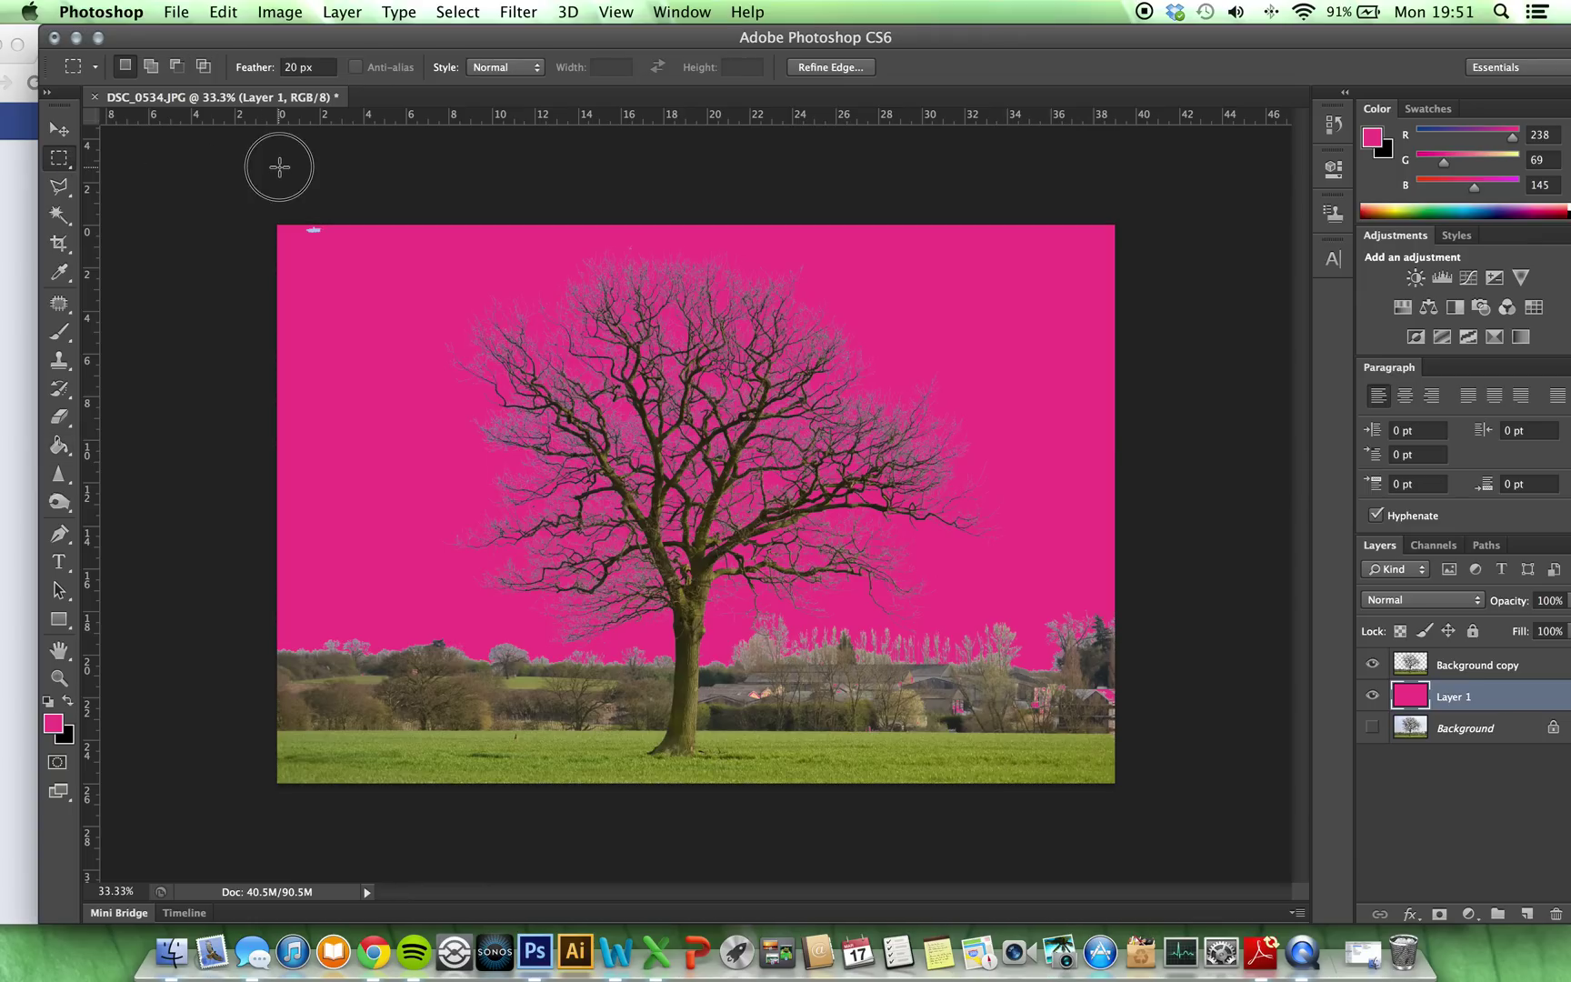
Minimise Photoshop to bring up the Snap The Difference Facebook page
click(79, 39)
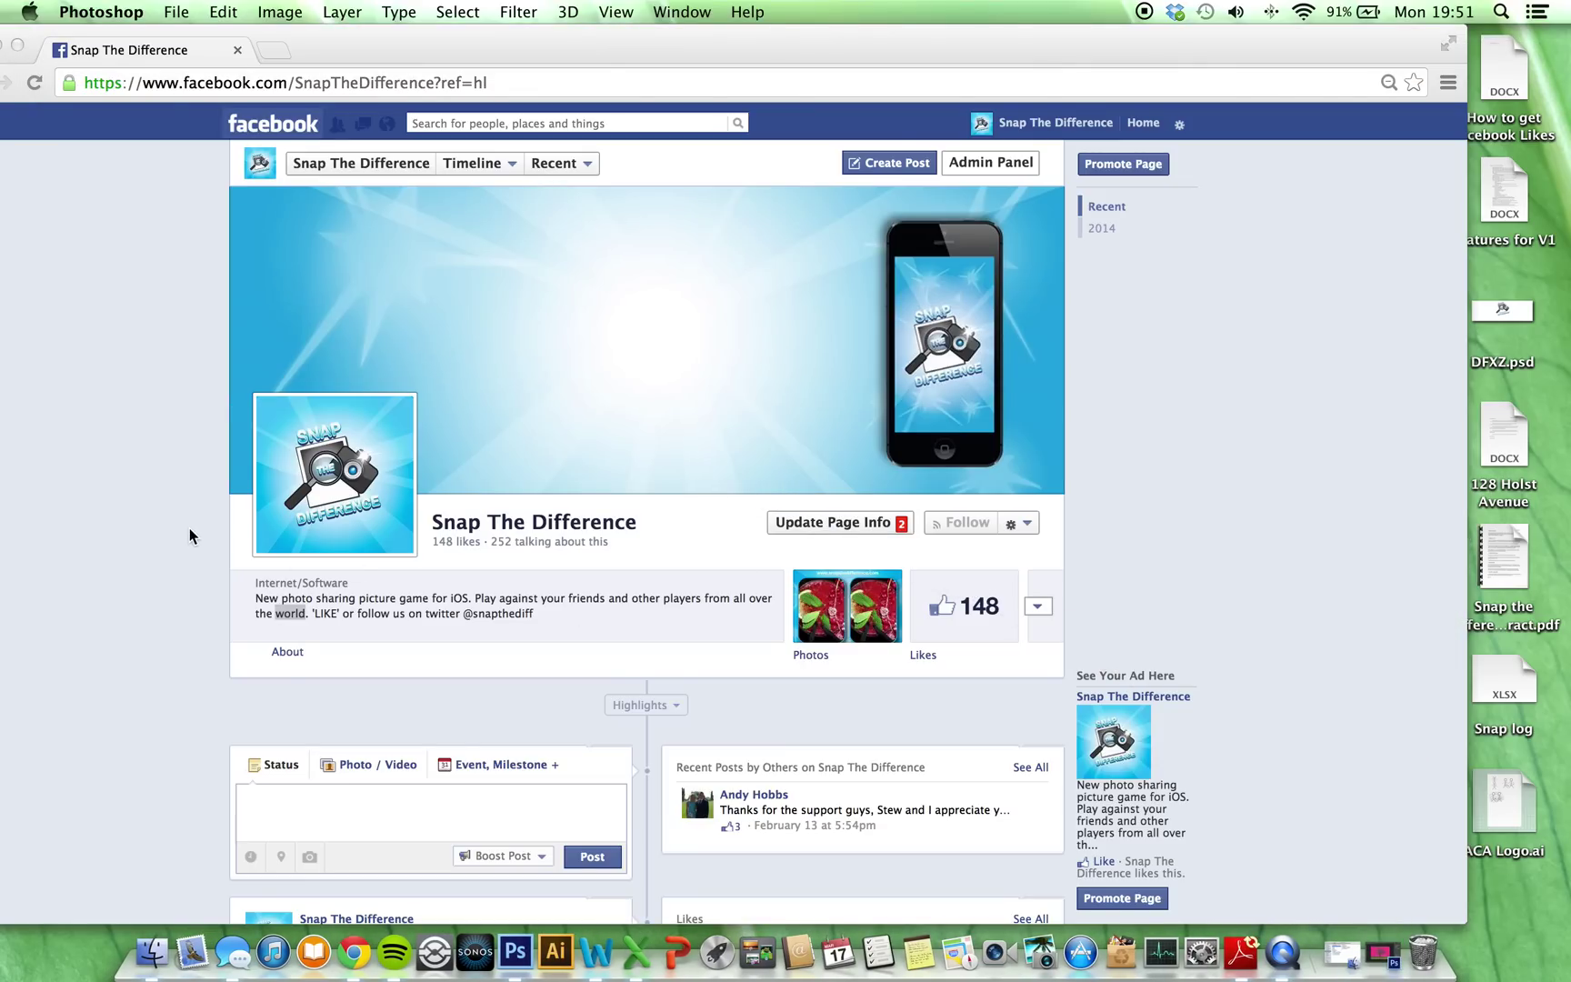